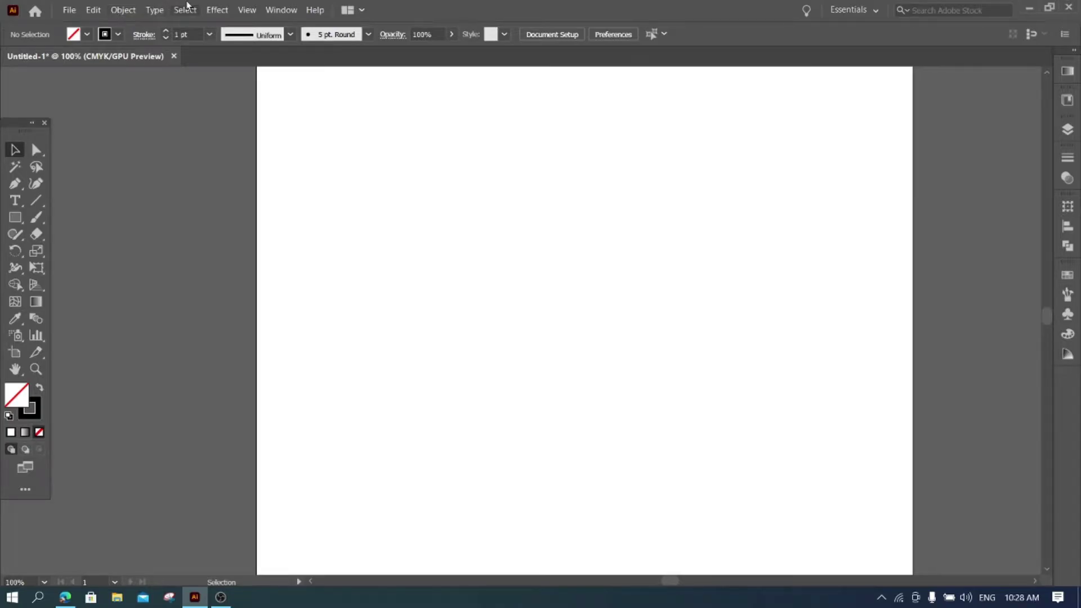
Enable Snap to Grid and Show Grid from the View menu.
click(247, 10)
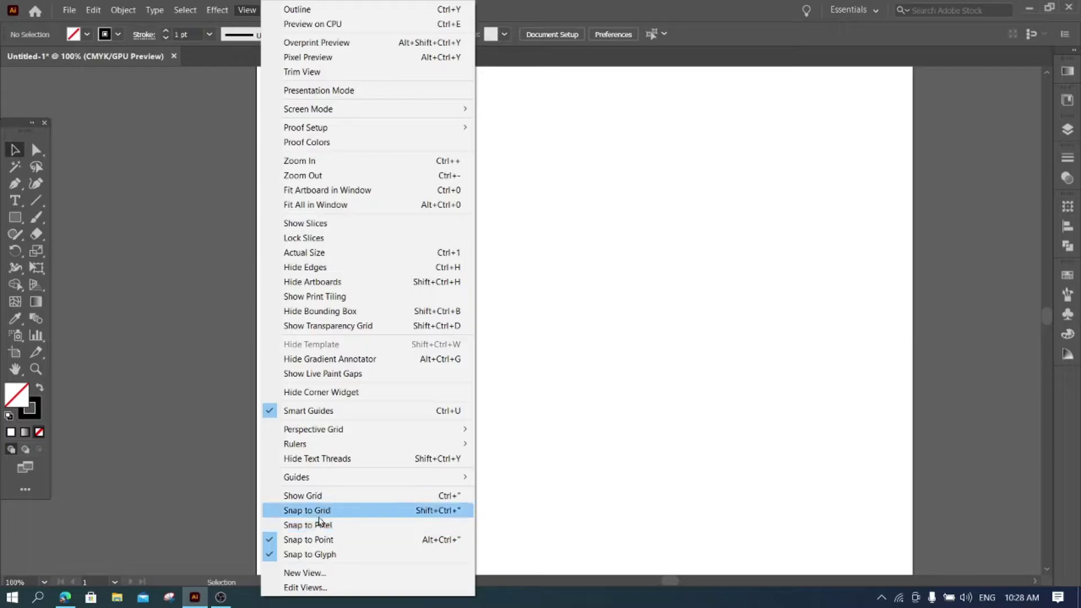
click(319, 513)
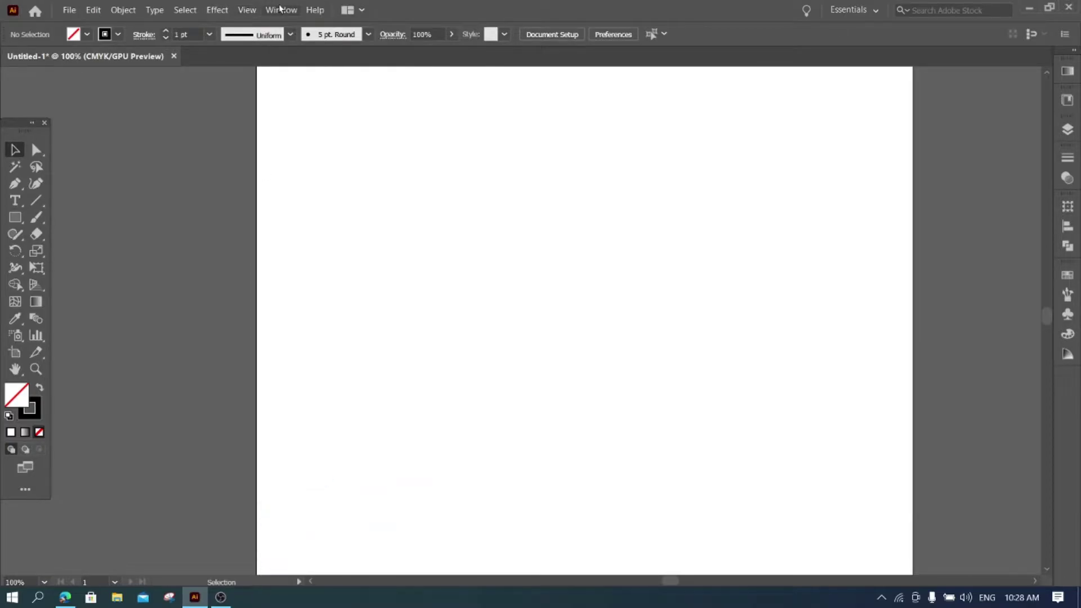
click(247, 9)
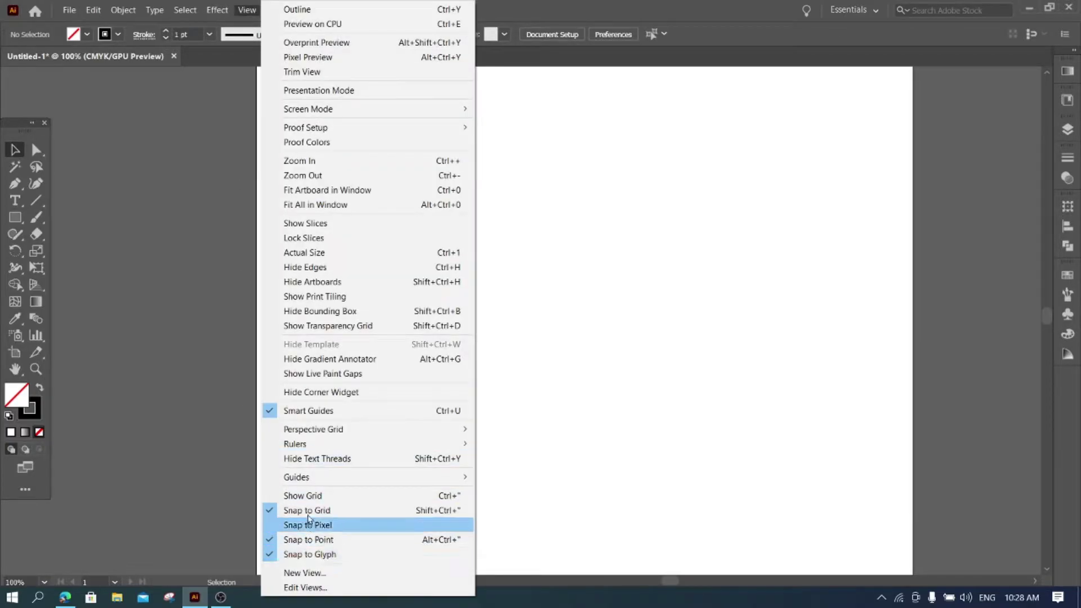
click(314, 497)
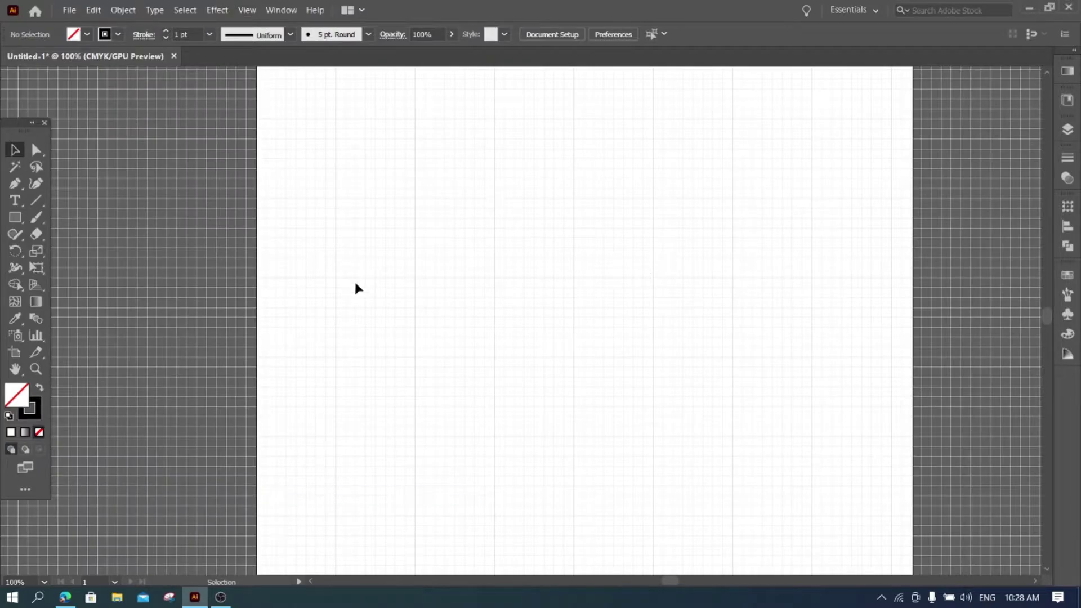
Draw a grid-snapped circle in the artboard's upper middle with the Ellipse tool.
click(15, 217)
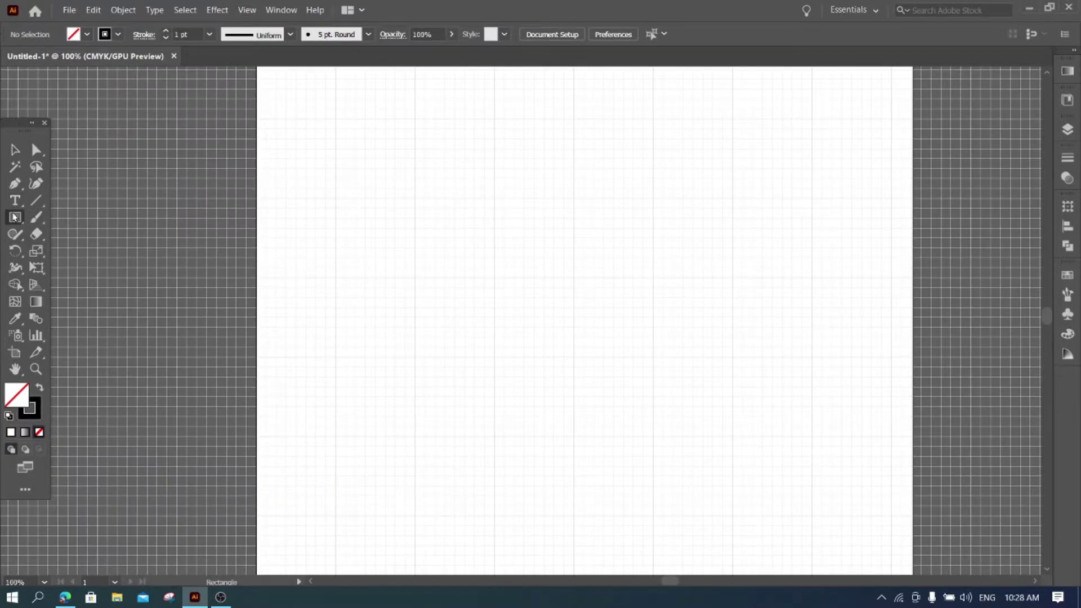
right_click(15, 217)
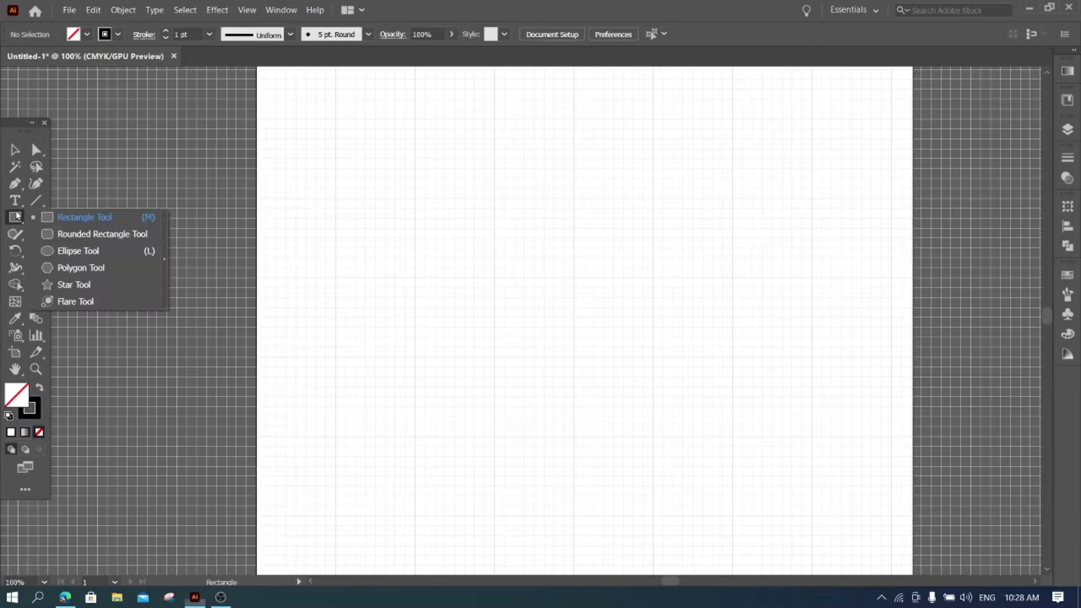
click(66, 256)
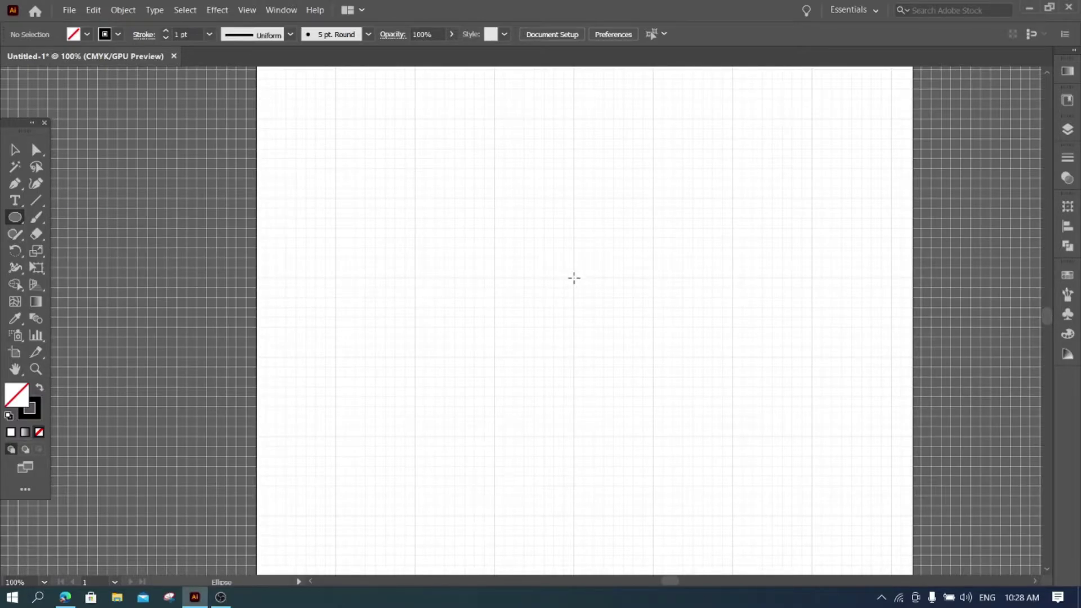
drag(574, 277, 584, 290)
key(ctrl+z)
drag(575, 277, 597, 354)
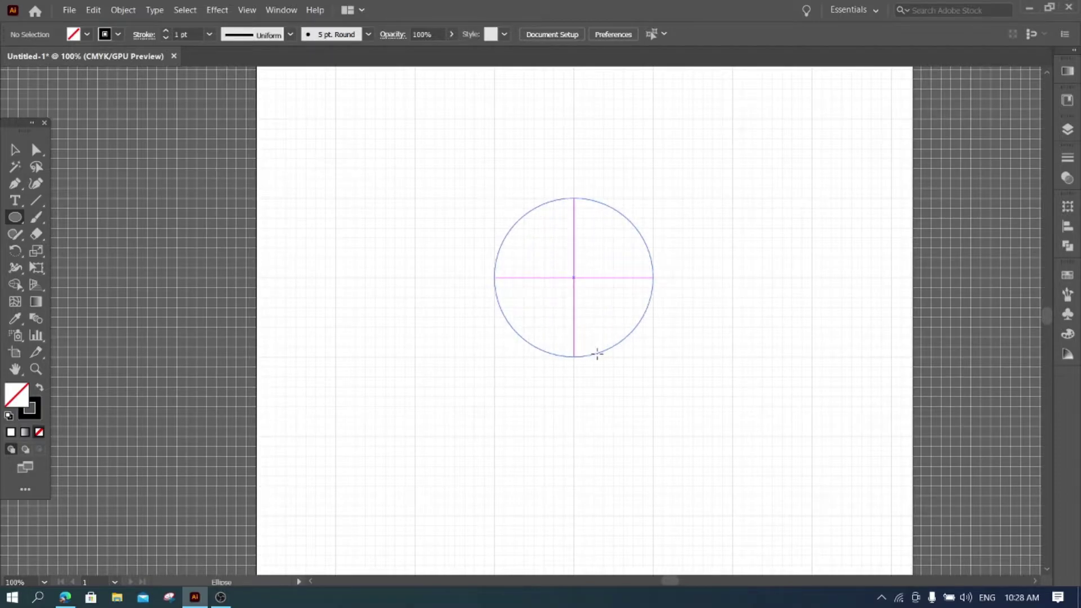
drag(597, 353, 596, 354)
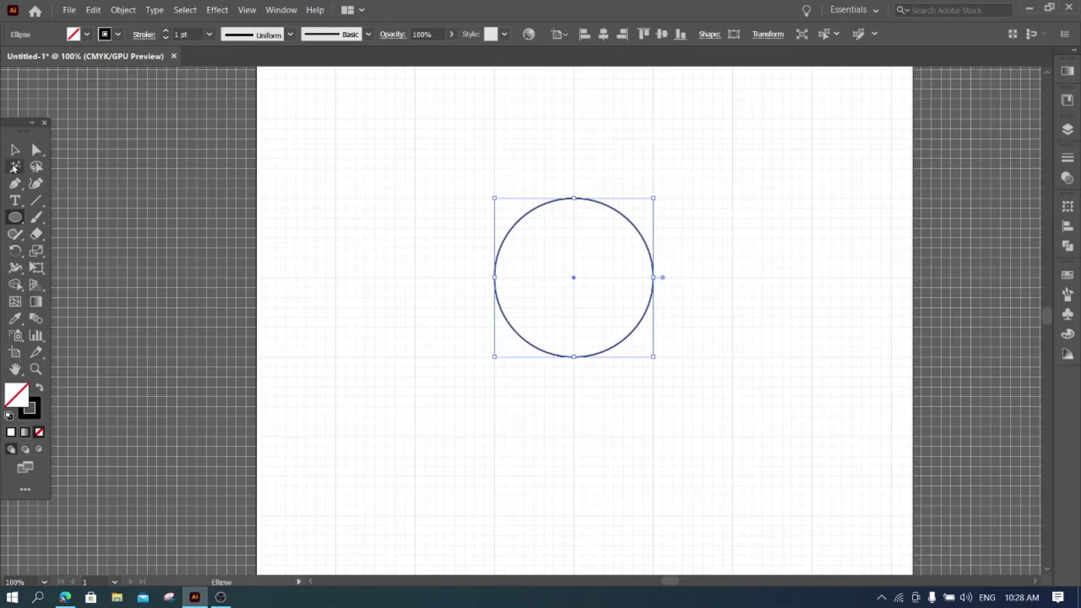
Deselect the circle, then draw and undo a stray trial ellipse.
click(14, 150)
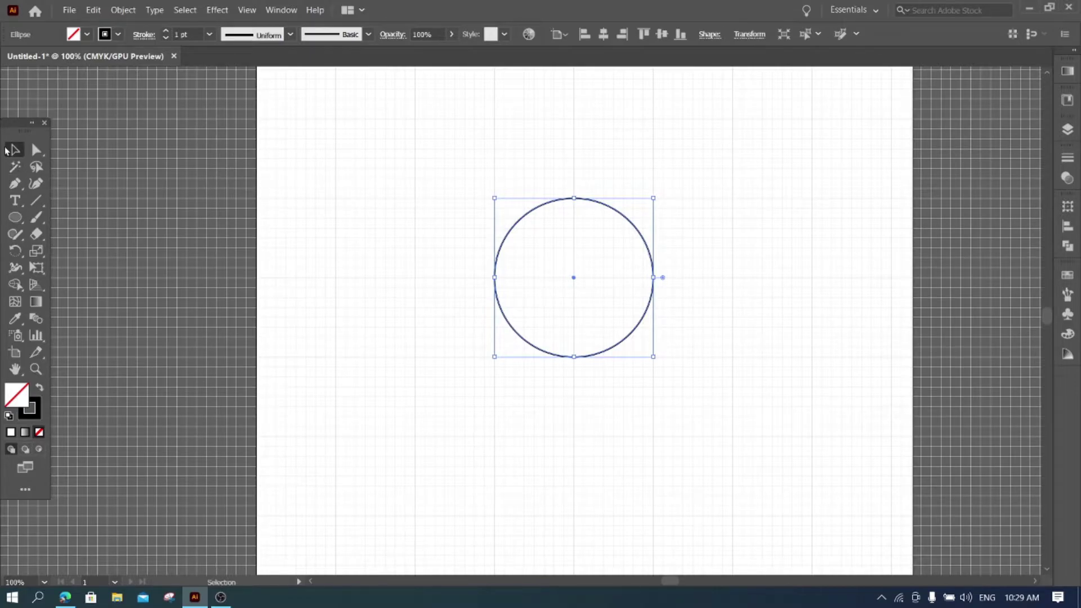
click(194, 252)
click(15, 217)
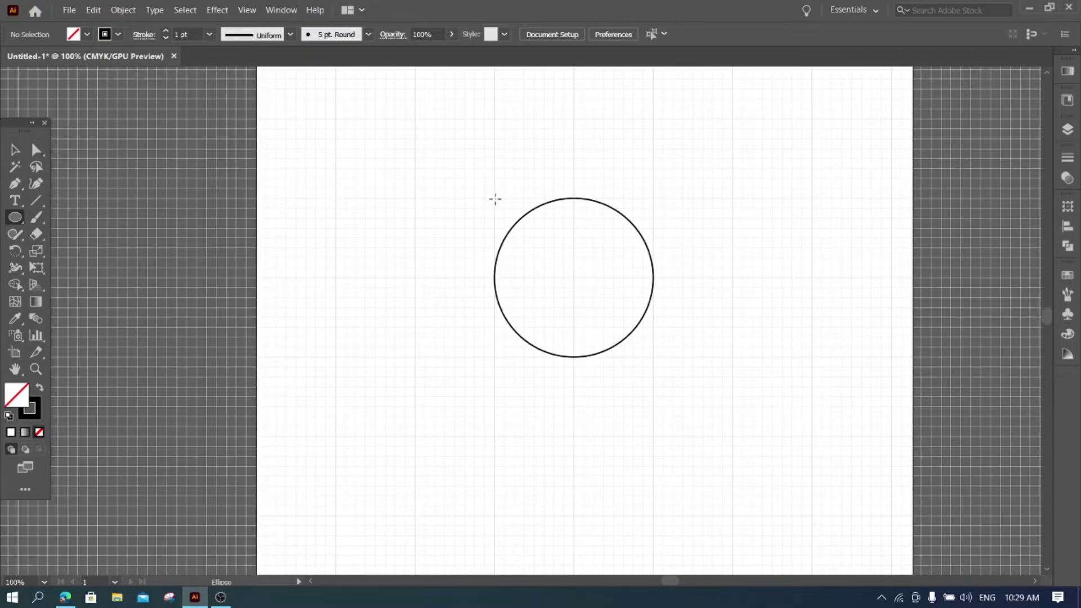
drag(495, 199, 594, 287)
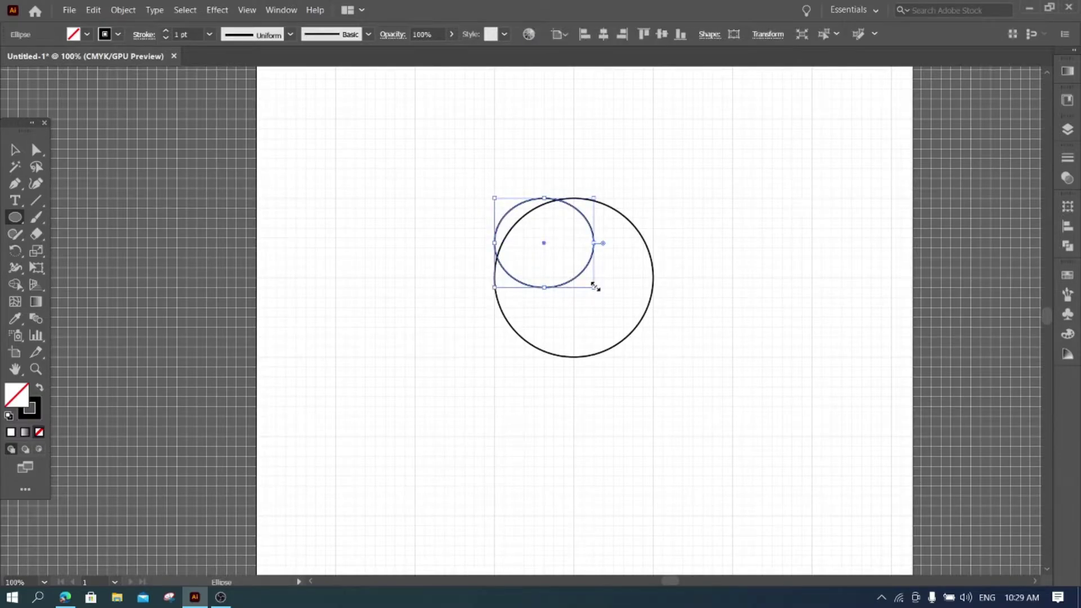
key(ctrl+z)
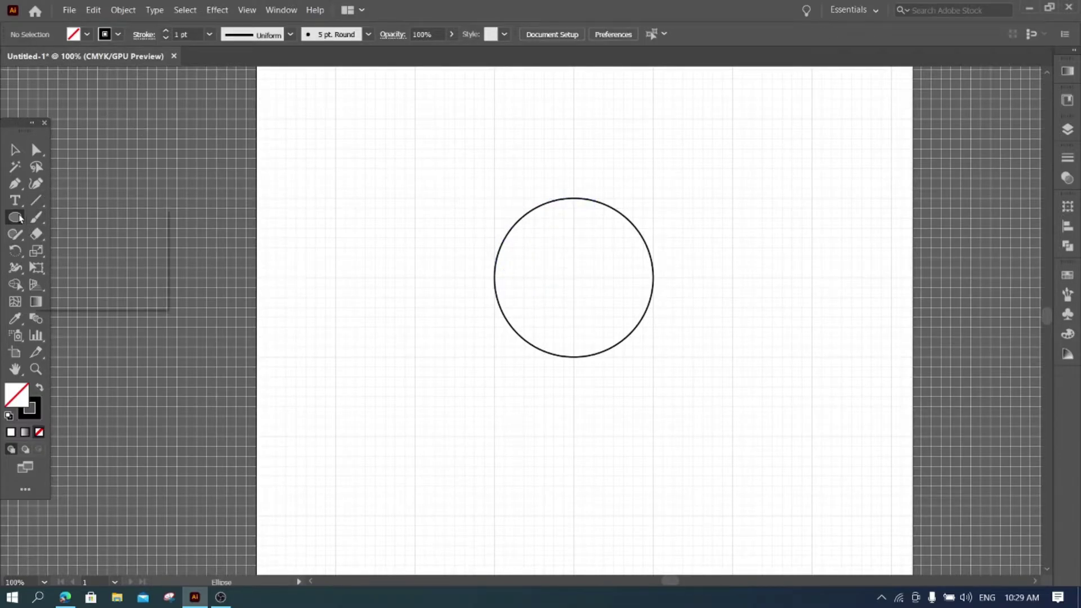
Draw a 153 pt square snapped exactly around the circle and verify its size.
drag(15, 218, 78, 215)
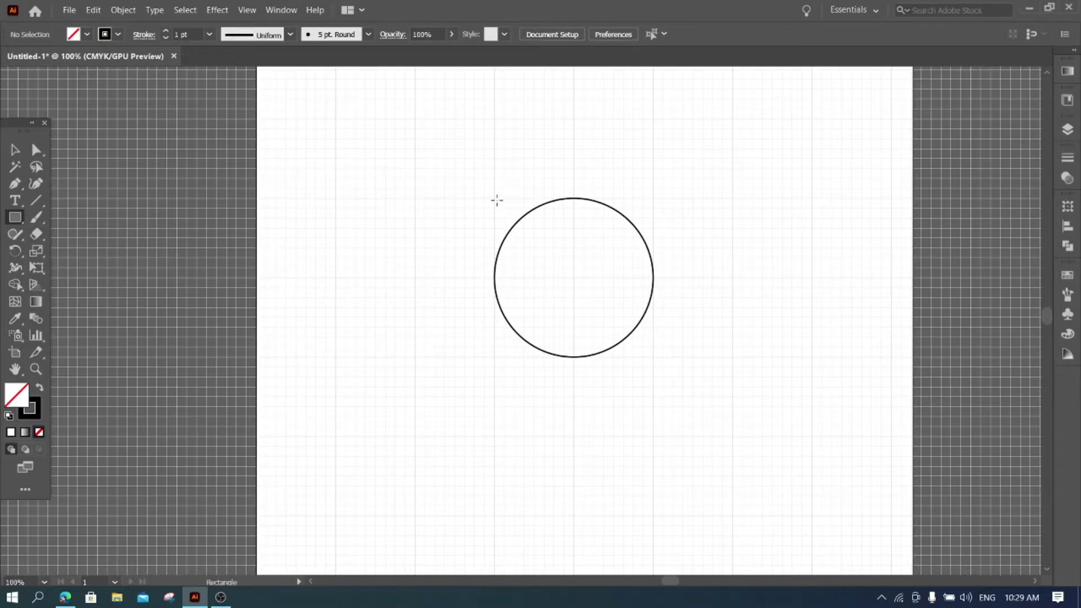
mouse_move(495, 199)
mouse_down()
mouse_move(630, 297)
mouse_move(656, 355)
mouse_up()
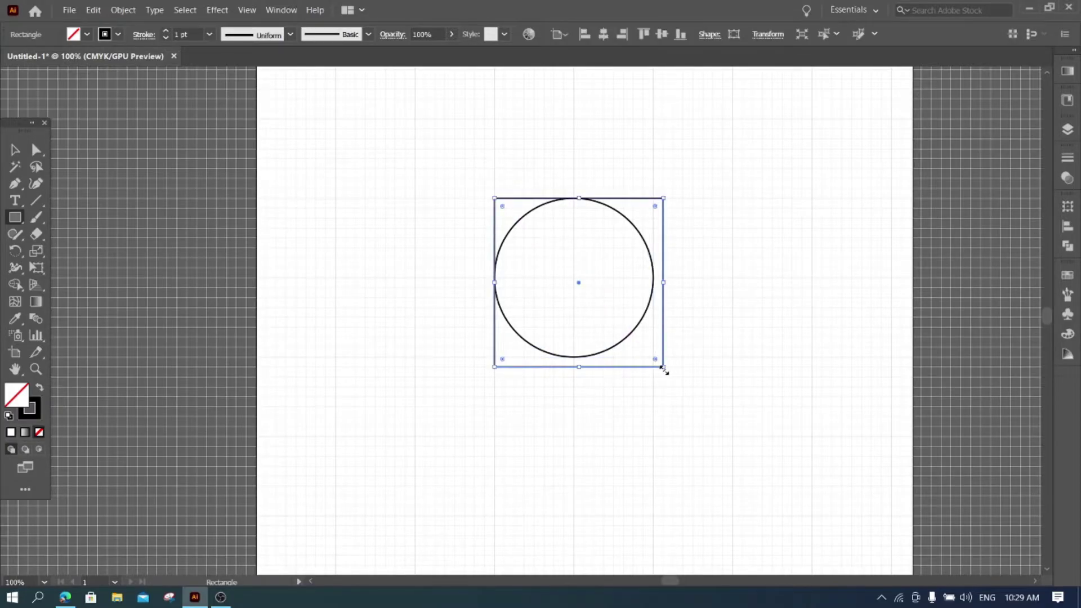
drag(663, 368, 653, 356)
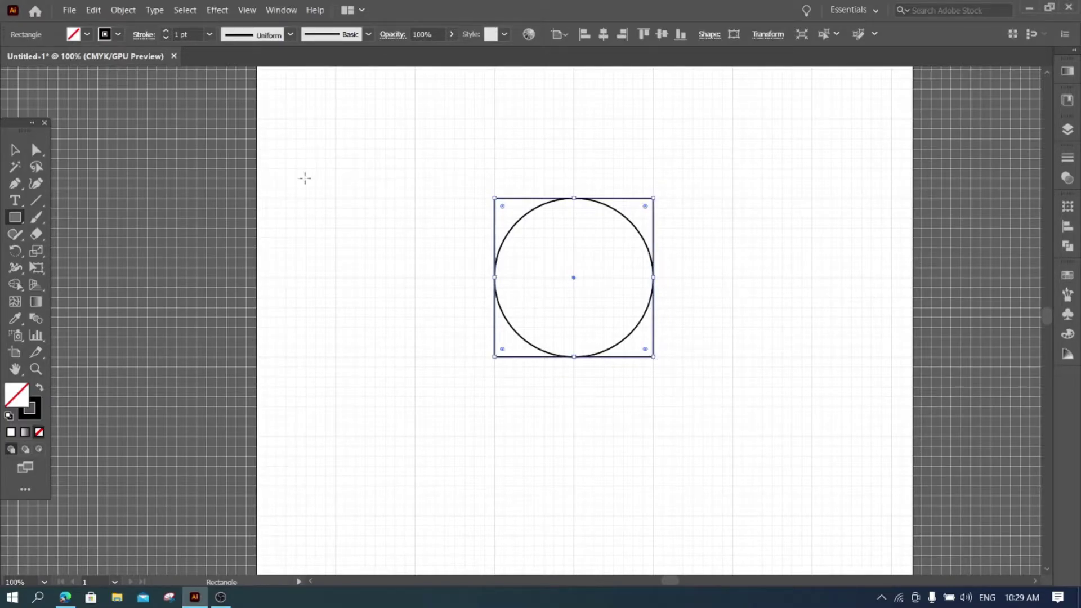
click(250, 345)
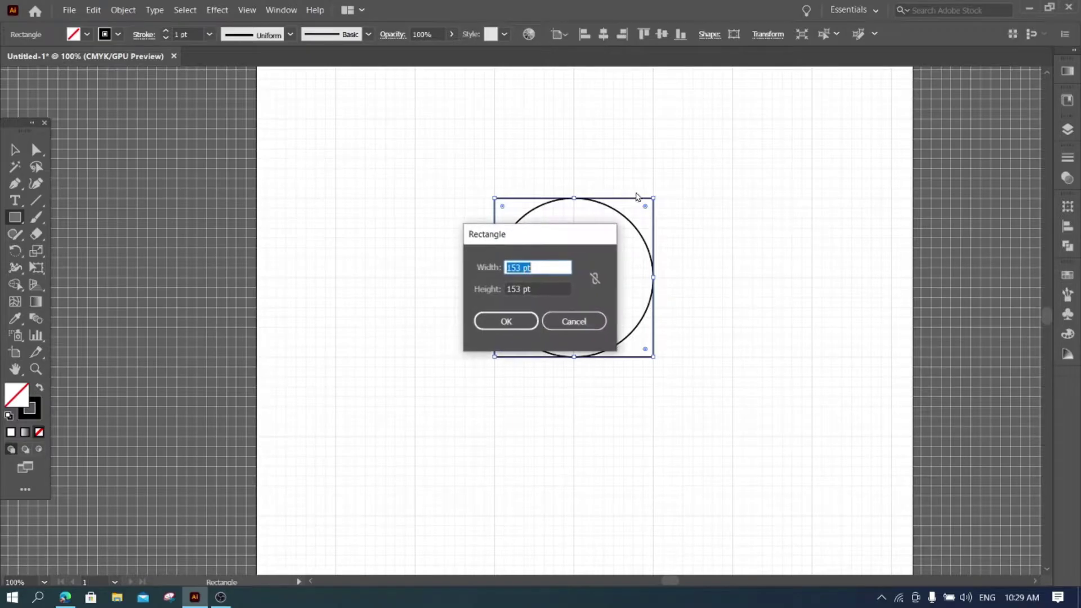
click(568, 319)
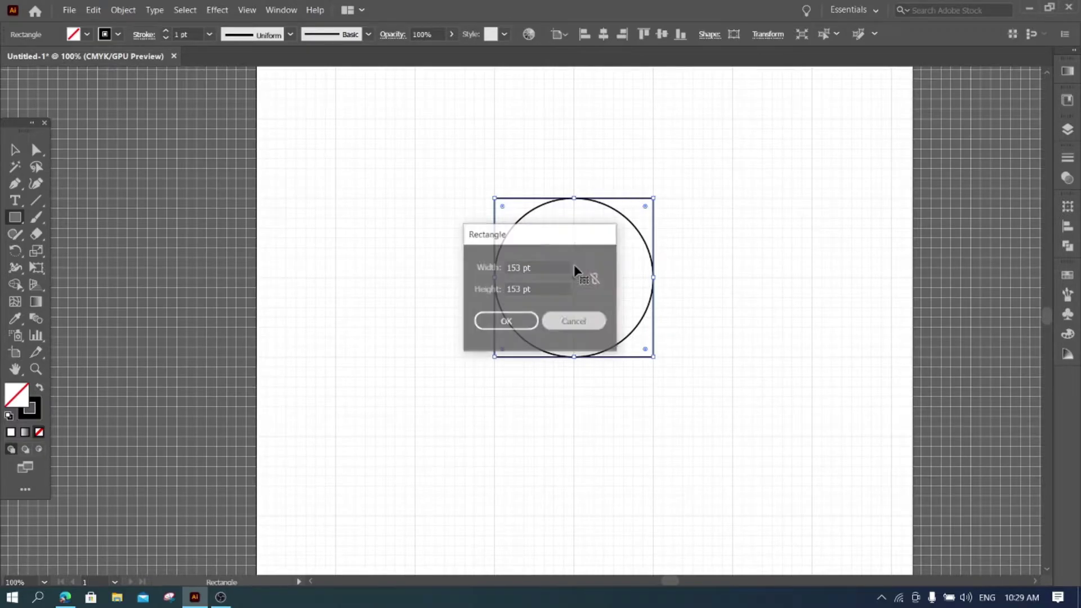
click(15, 149)
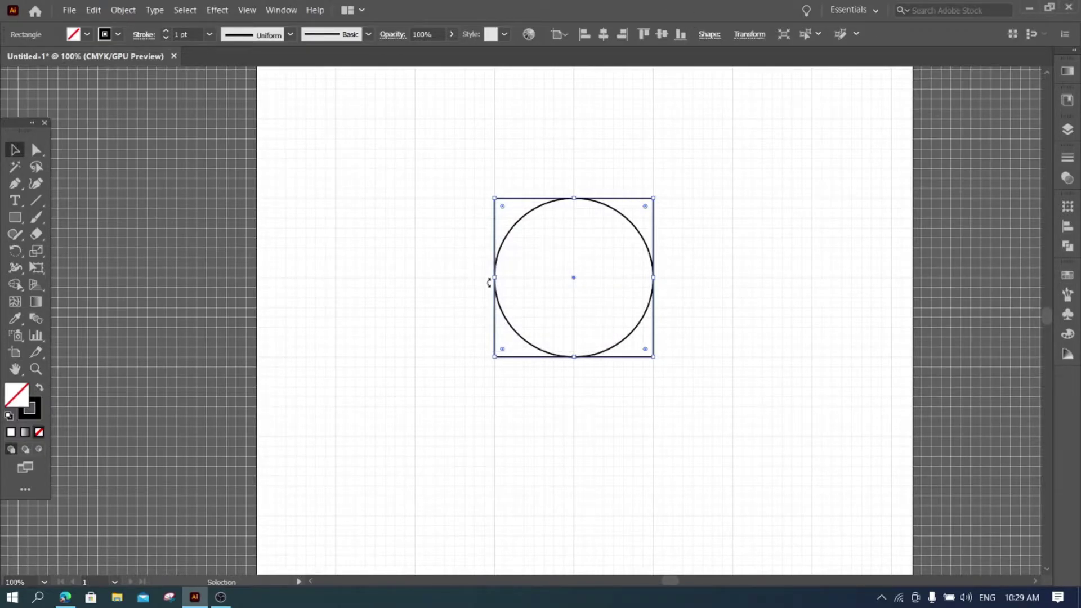
Alt-drag a circle copy half its width right, then select all three shapes.
click(504, 317)
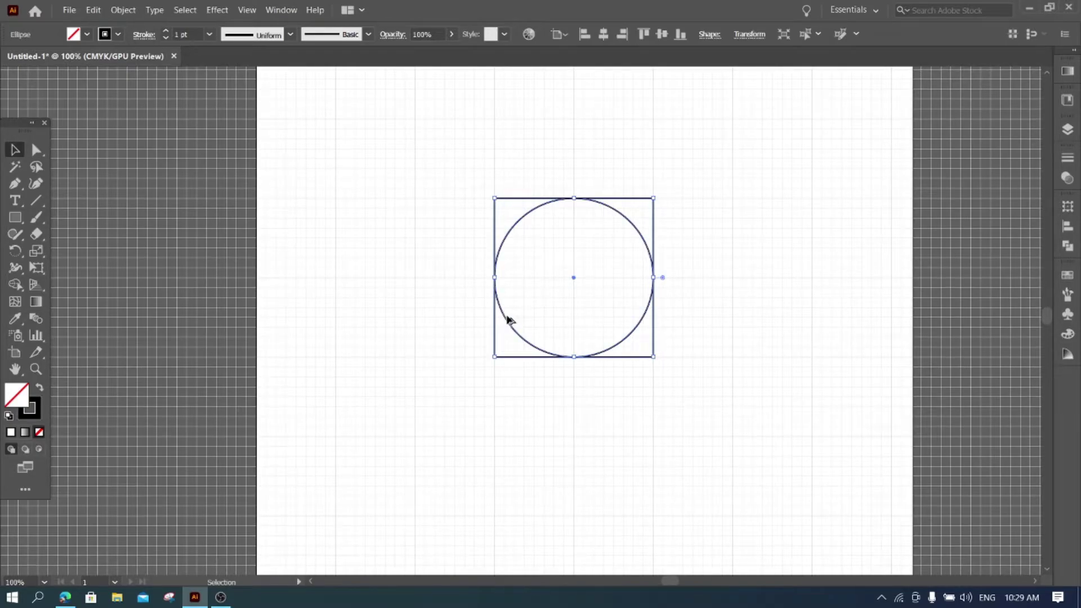
drag(504, 319, 583, 319)
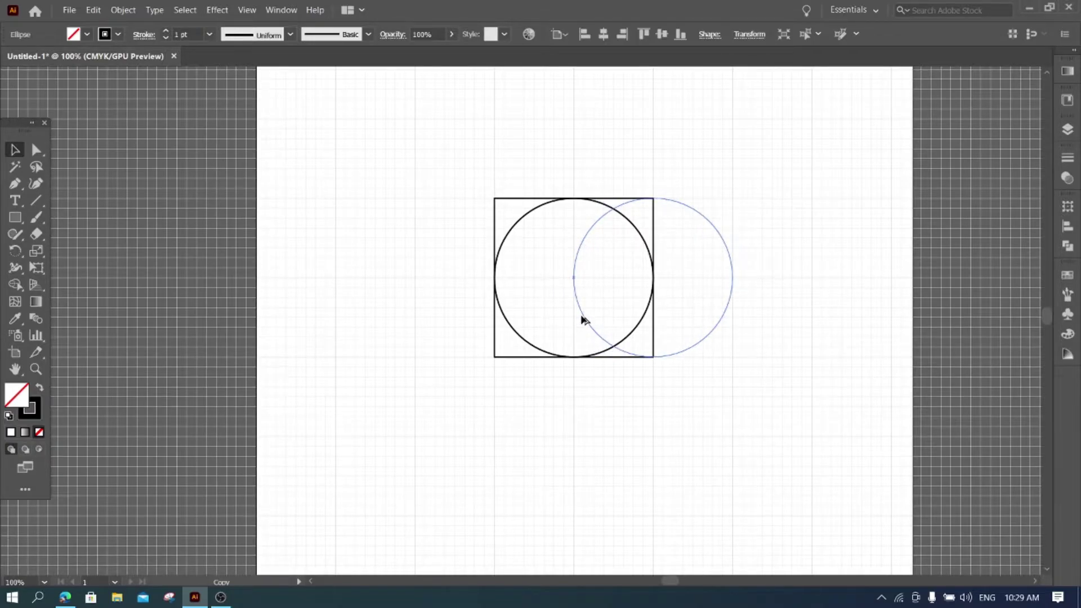
drag(584, 320, 583, 321)
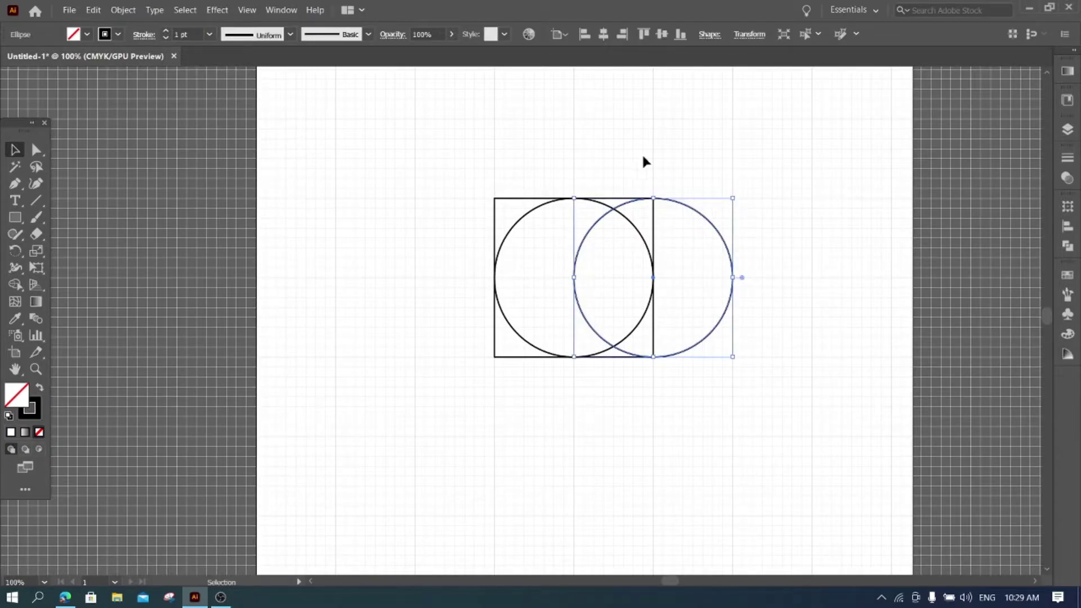
click(334, 225)
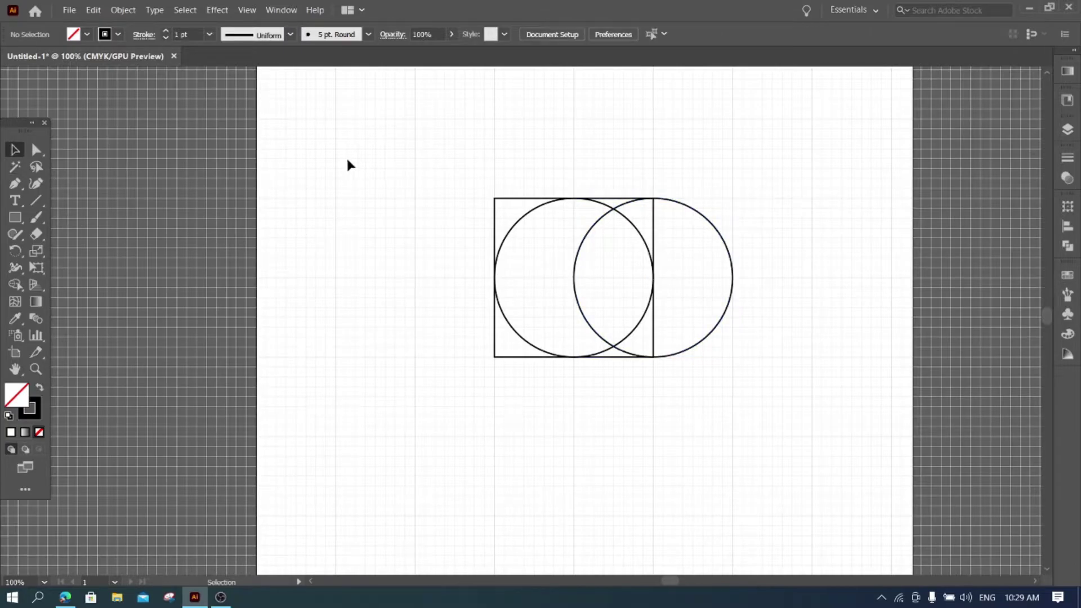
mouse_move(460, 170)
mouse_down()
mouse_move(643, 239)
mouse_move(755, 434)
mouse_up()
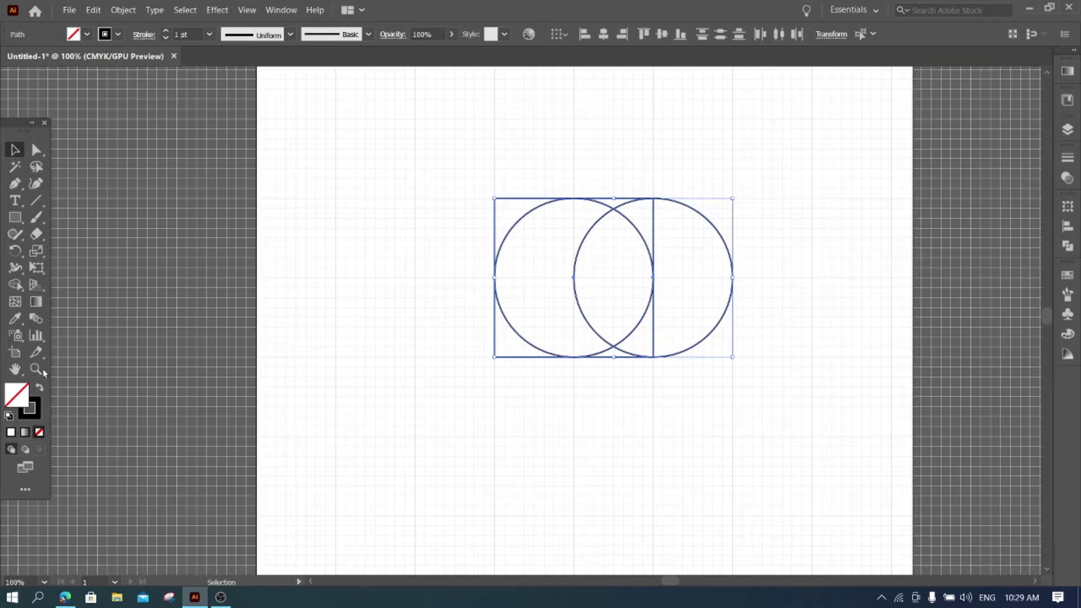
With Shape Builder, merge the top-left corner and delete the bottom-left corner, lens overlap and right half-circle.
click(15, 284)
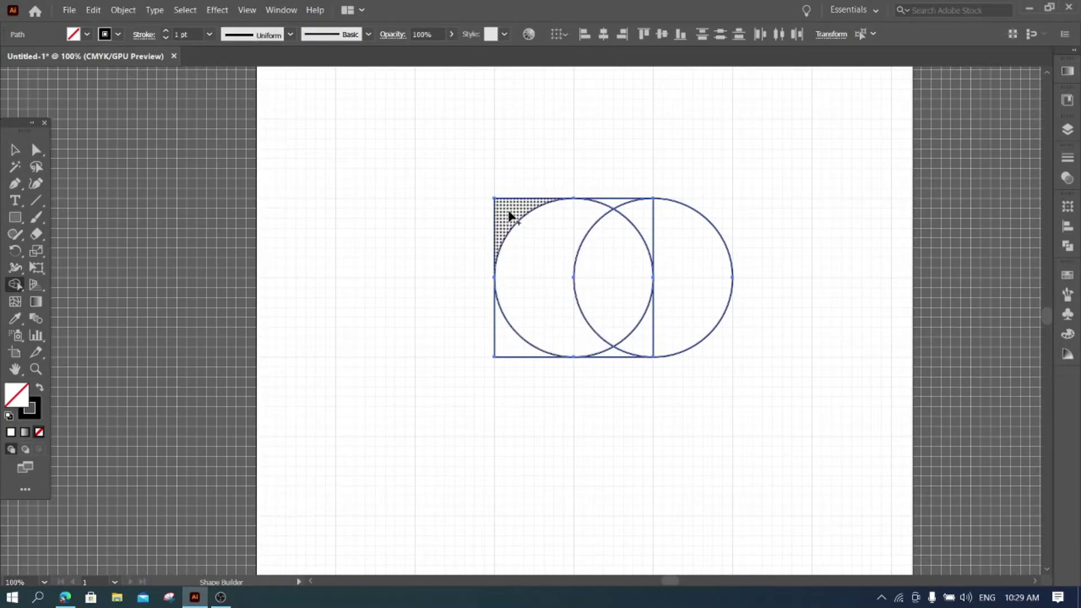
drag(510, 216, 541, 265)
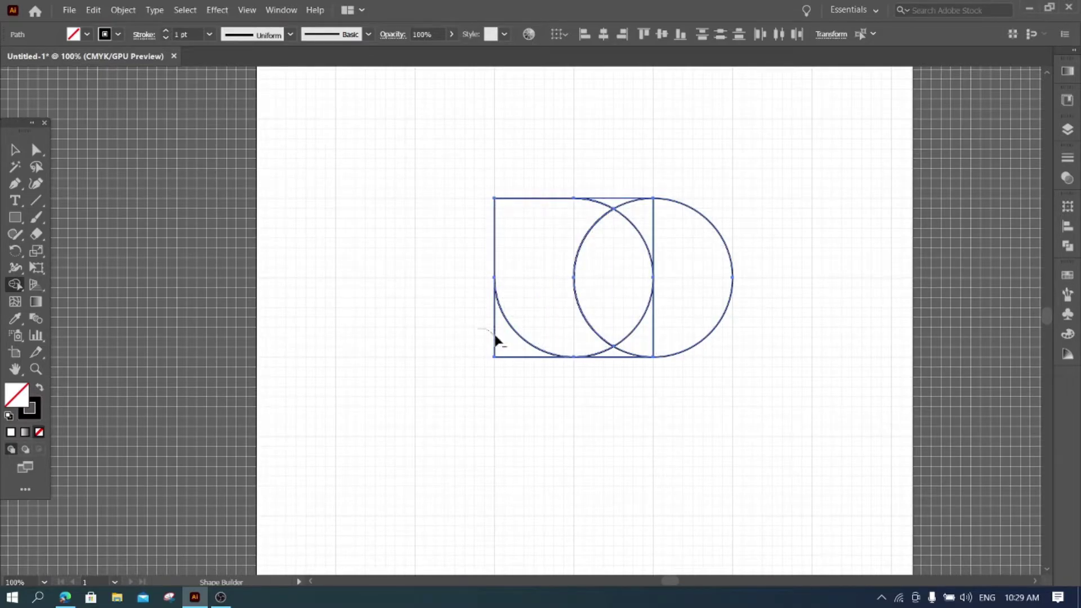
alt+click(501, 345)
drag(672, 158, 677, 404)
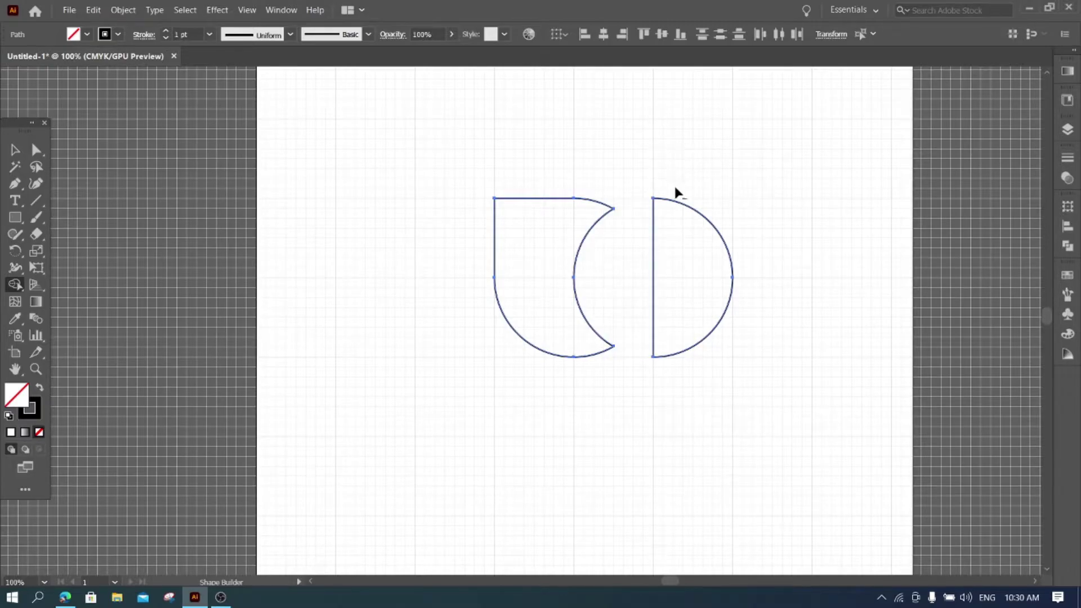
alt+drag(675, 189, 724, 343)
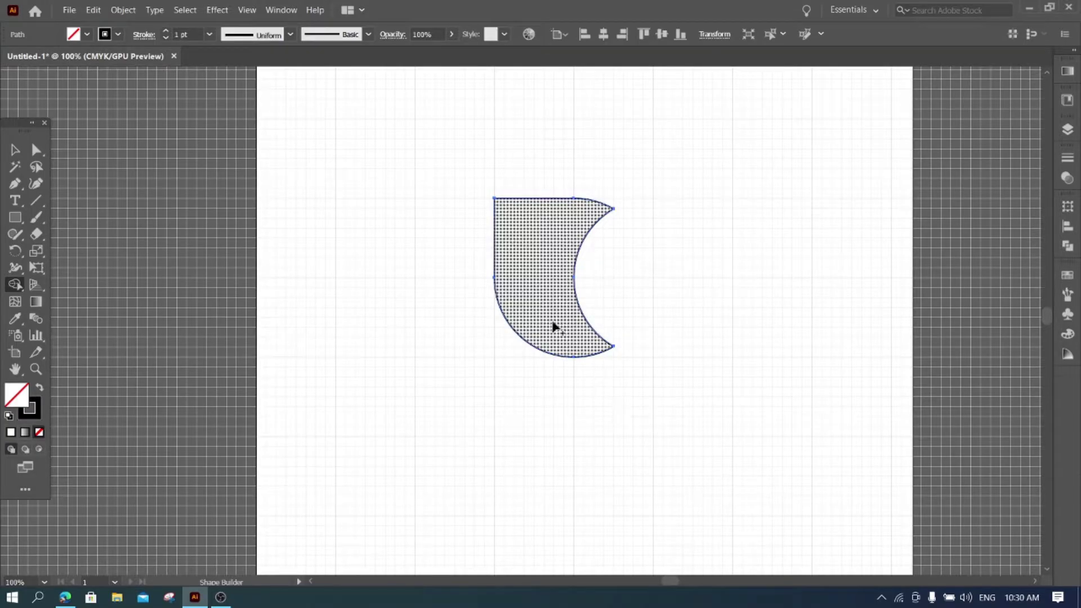
Make a 90° (360/4) rotated copy of the crescent shape.
click(15, 251)
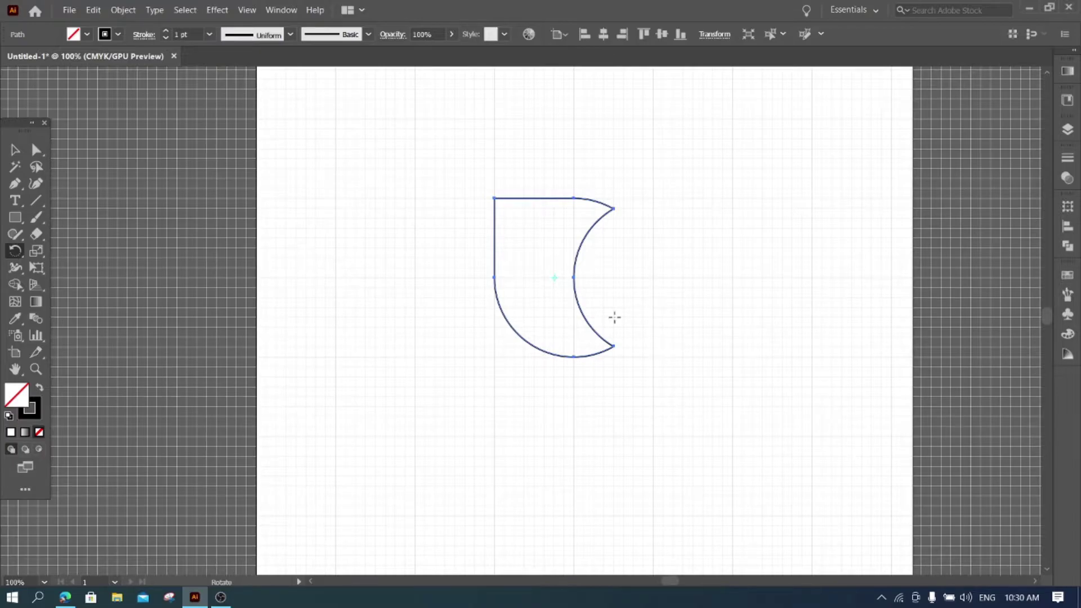
alt+click(615, 318)
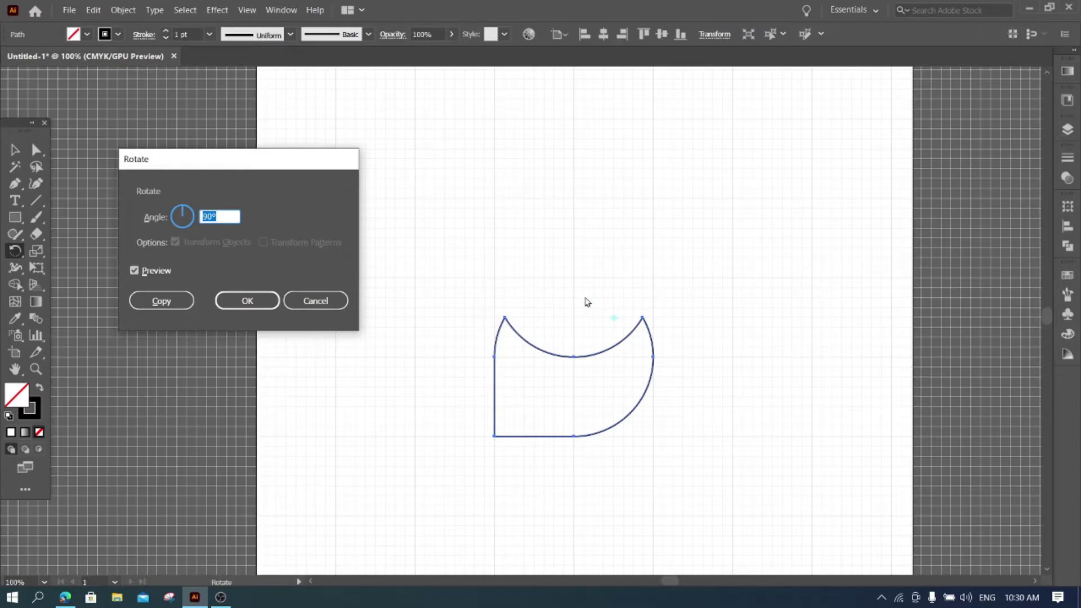
text(360)
text(/4)
click(162, 300)
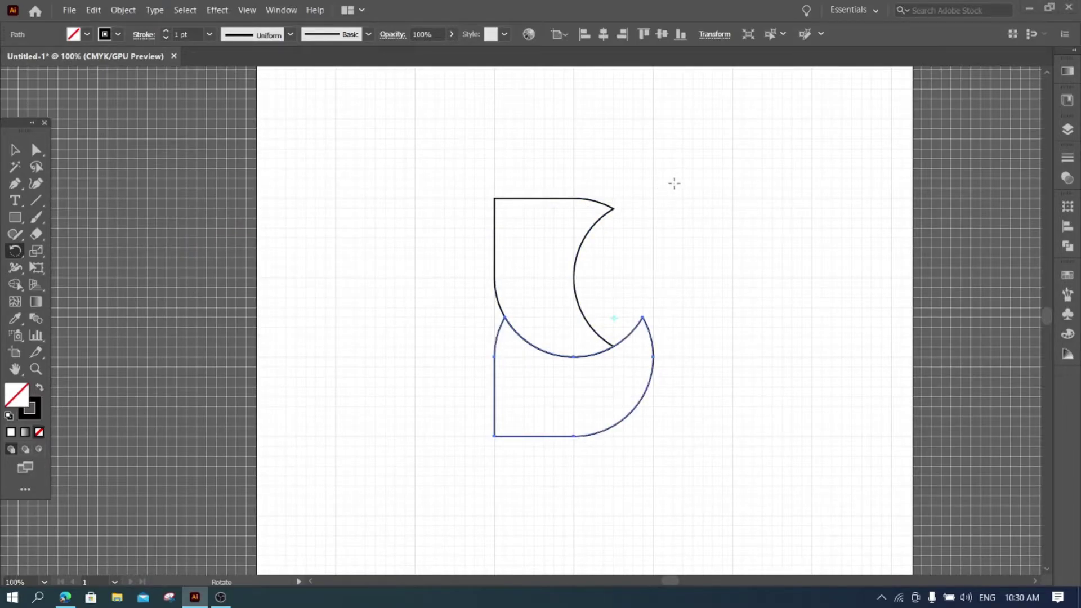
Repeat the rotated copy with Ctrl+D until four pieces interlock into a pinwheel.
key(v)
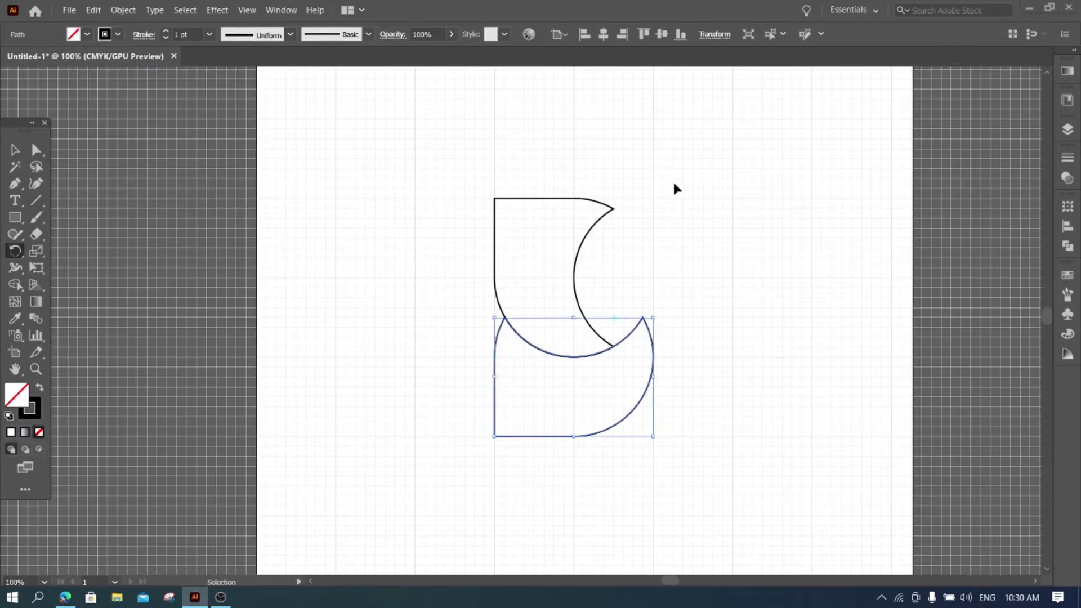
key(r)
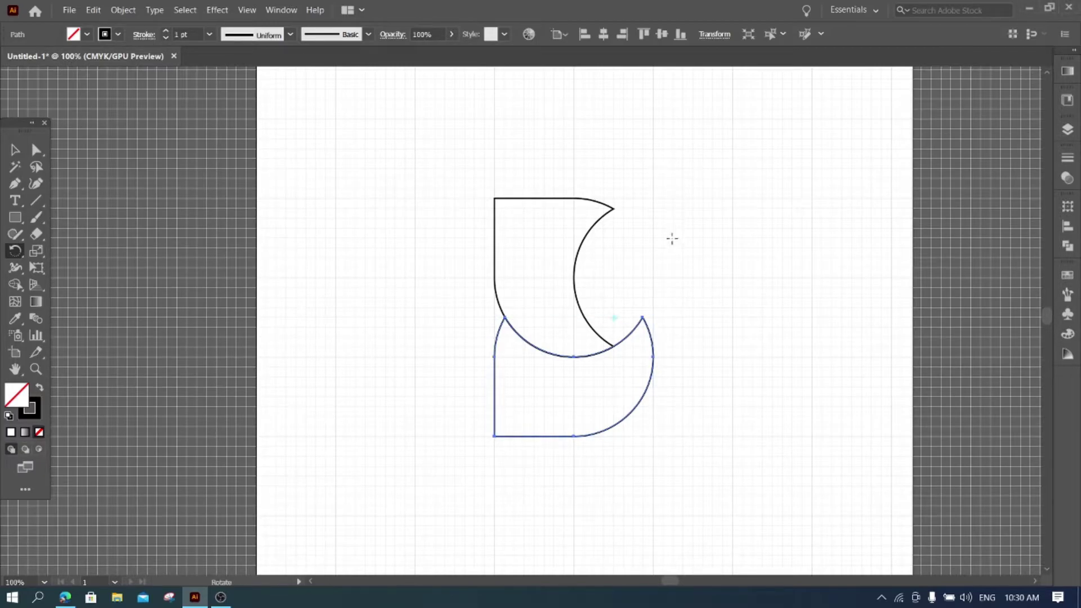
key(v)
key(ctrl+d)
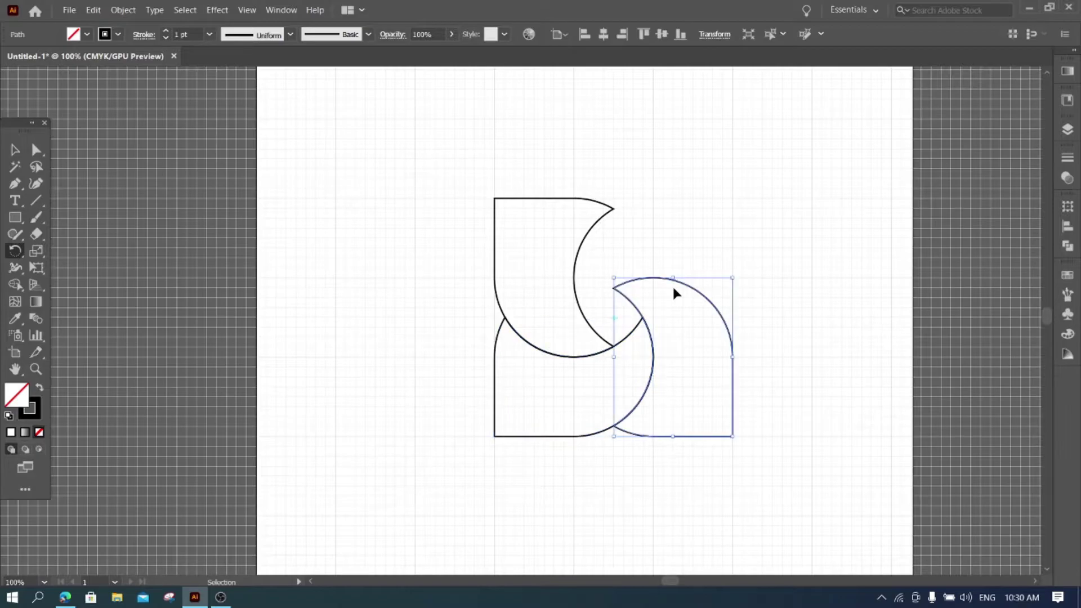
key(ctrl+d)
key(r)
click(881, 337)
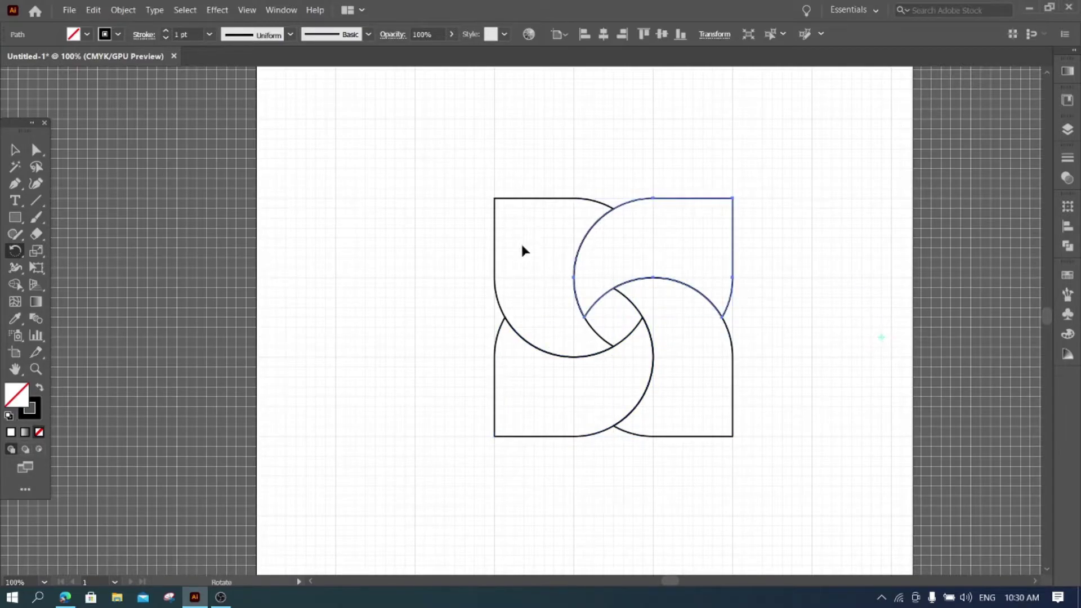
scroll(757, 318, up, 3)
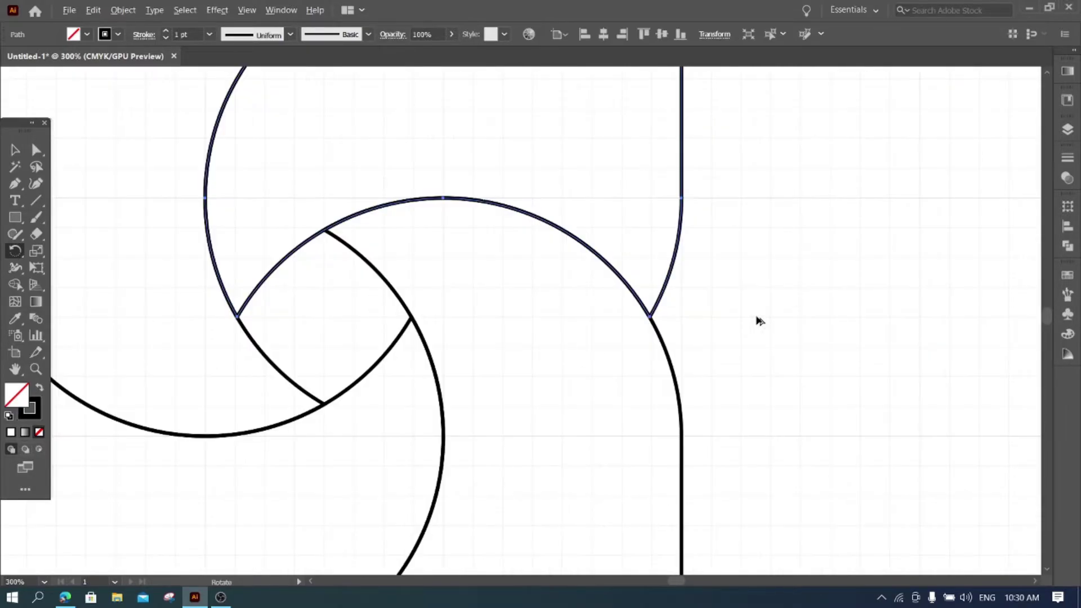
scroll(470, 330, down, 2)
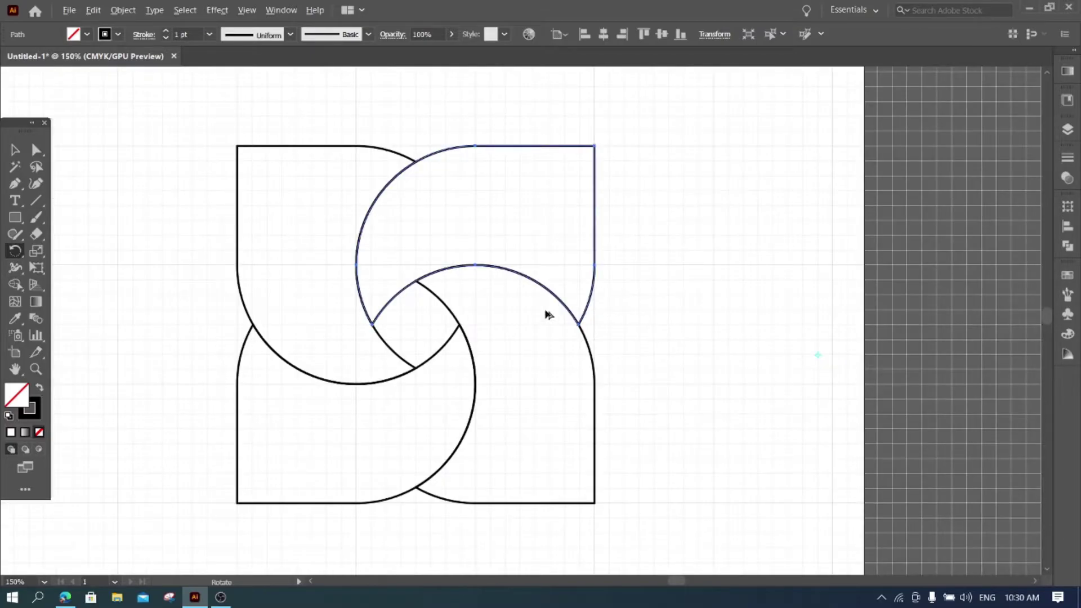
scroll(292, 332, down, 1)
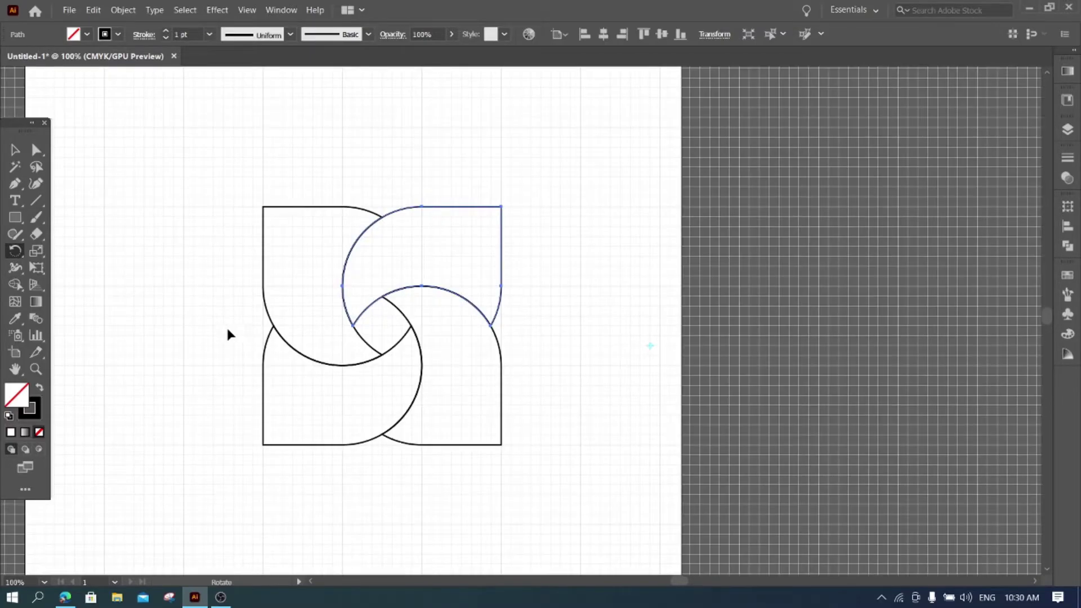
mouse_move(178, 298)
mouse_down()
mouse_move(476, 325)
mouse_move(405, 284)
mouse_up()
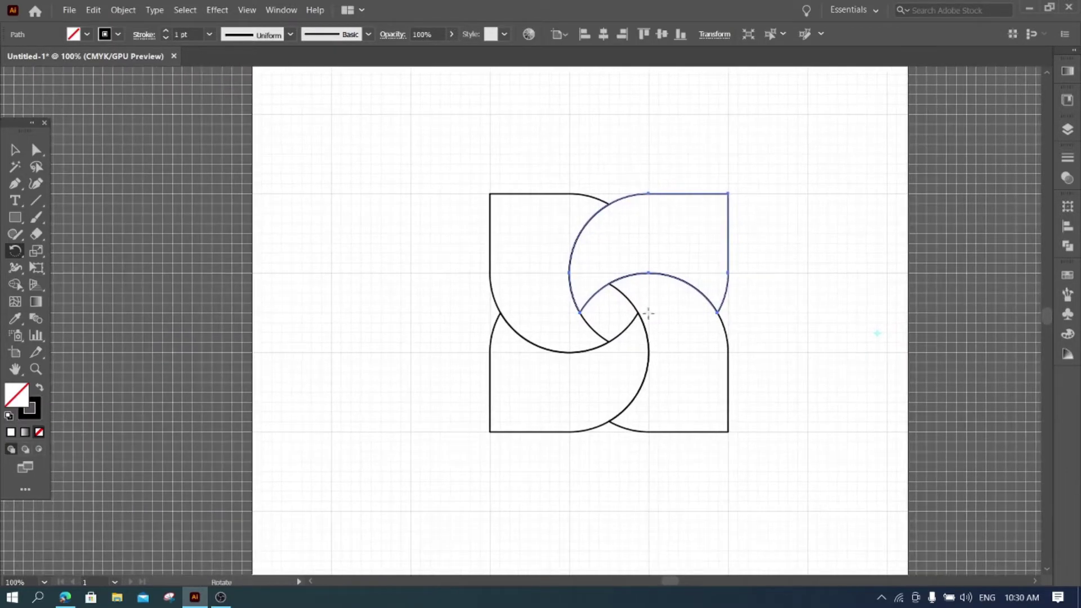
Turn off Snap to Grid, hide the grid, and deselect the artwork.
click(248, 9)
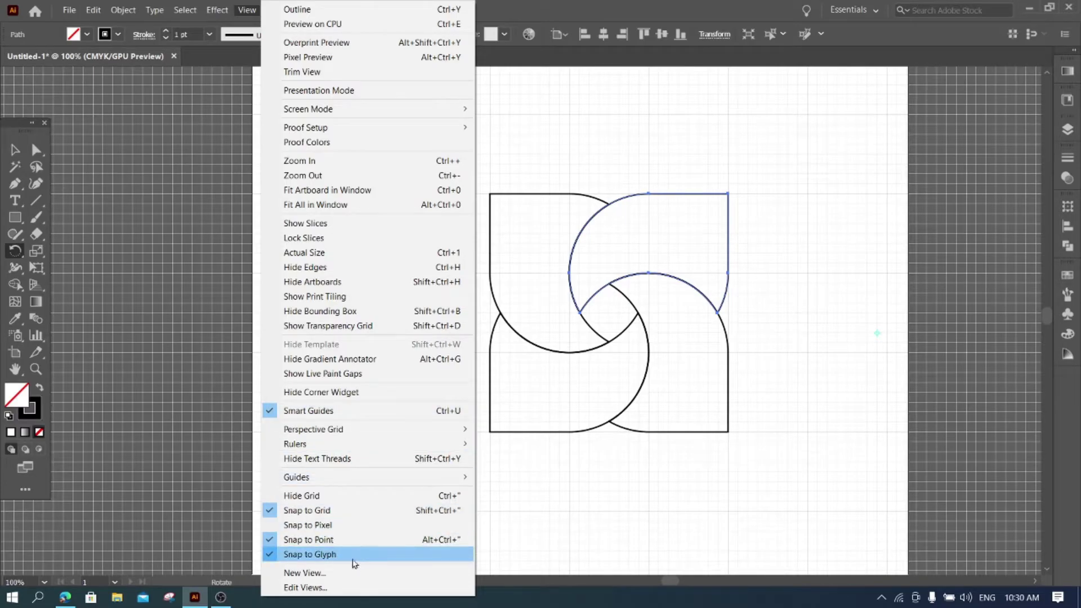
click(357, 510)
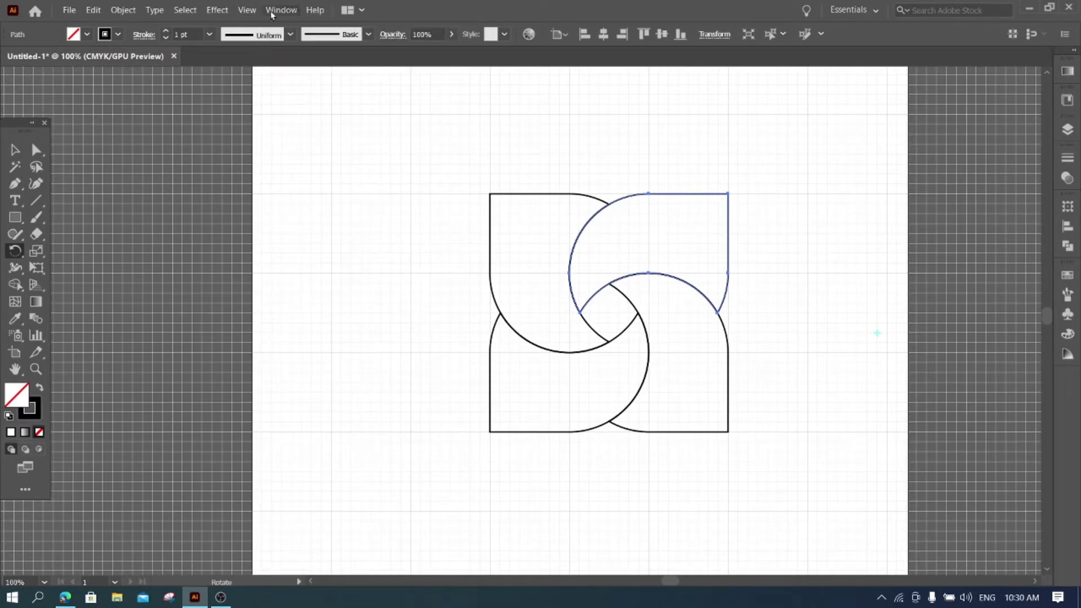
click(248, 9)
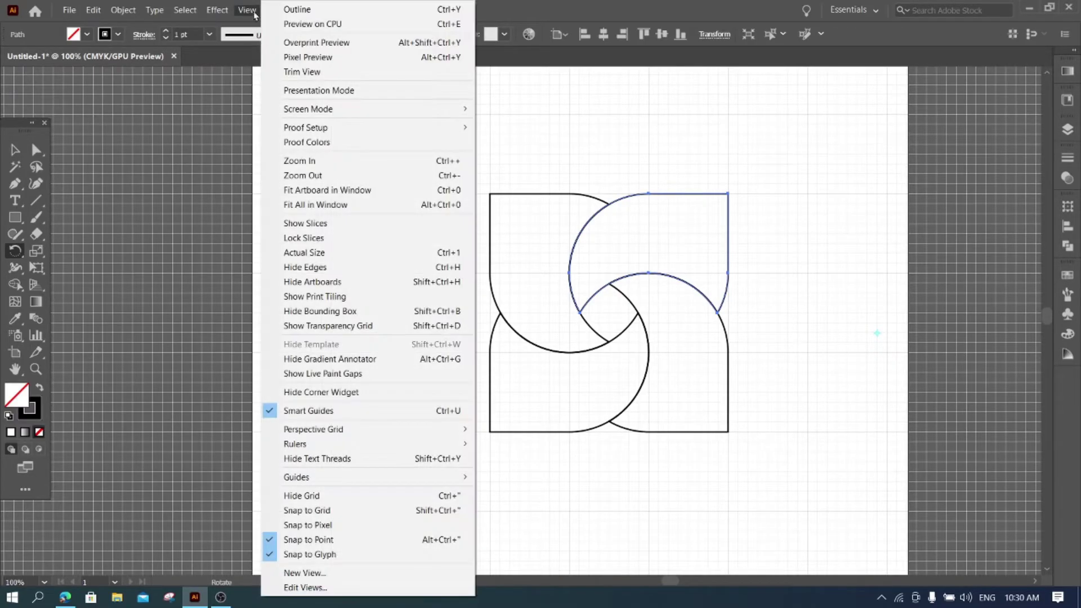
click(380, 498)
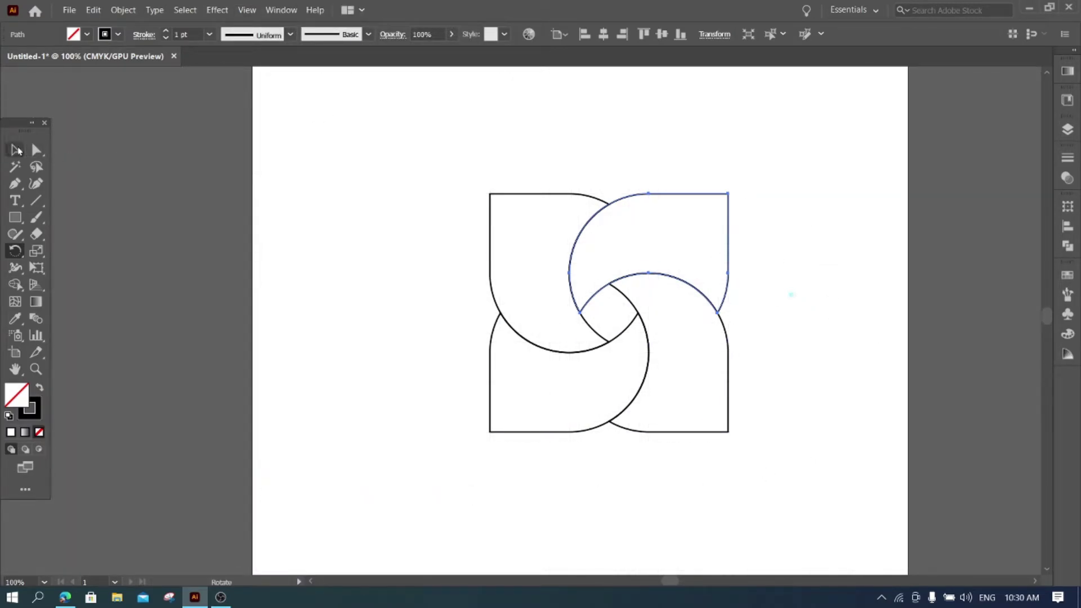
key(v)
click(261, 217)
drag(310, 180, 670, 478)
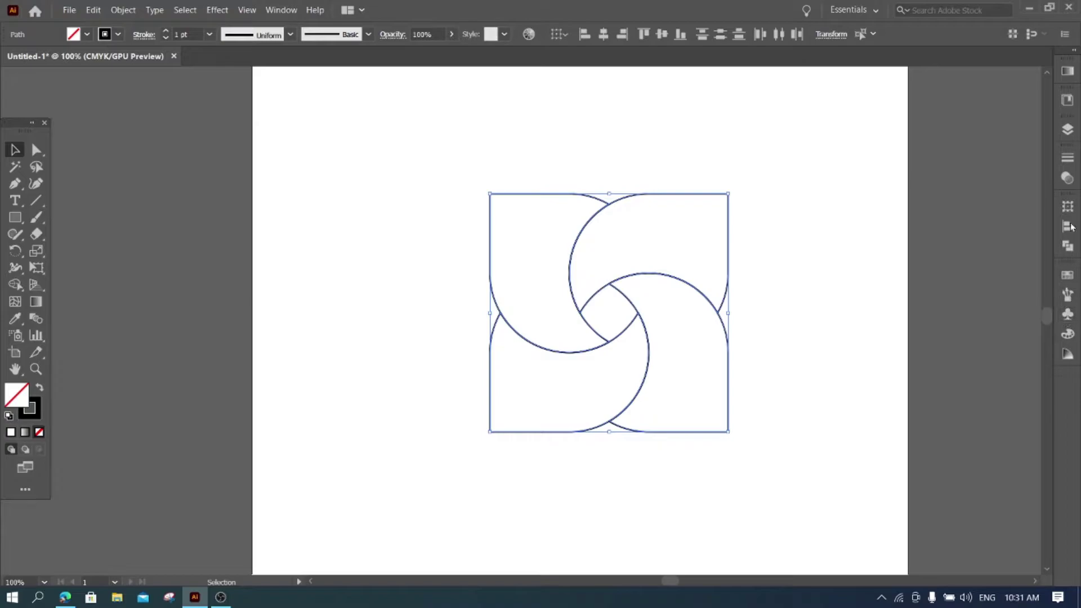
click(1066, 72)
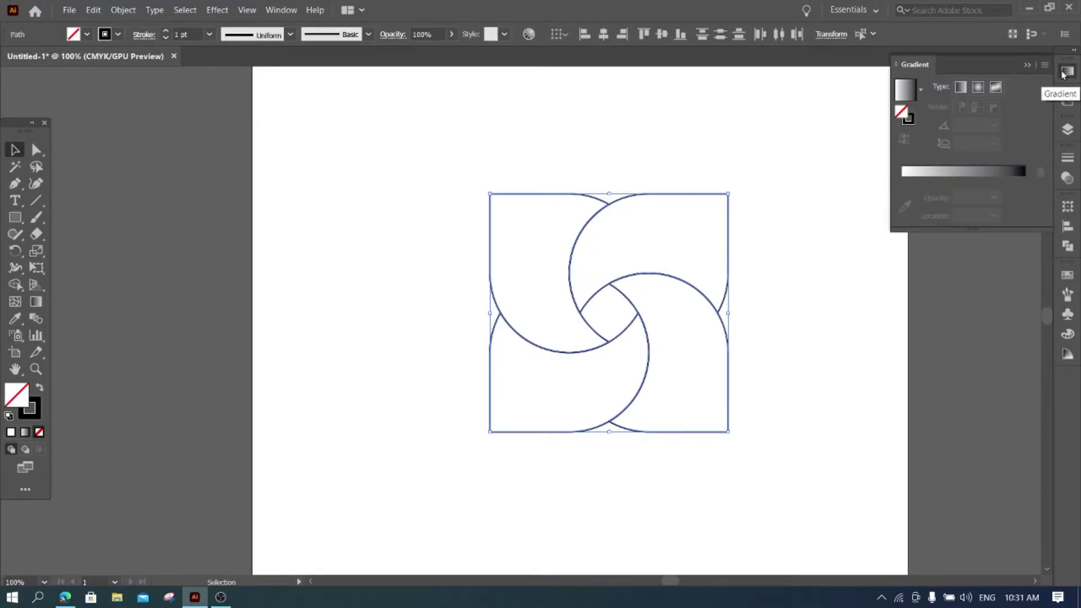
click(975, 405)
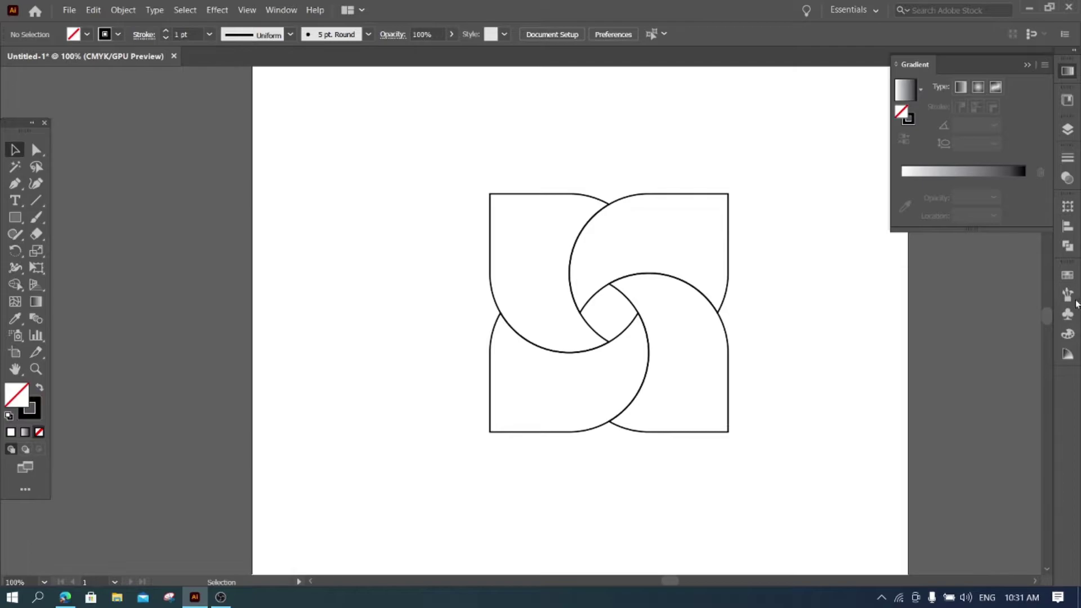
Close the gradient panel and pick CMYK Red as the fill from Swatches.
click(1065, 334)
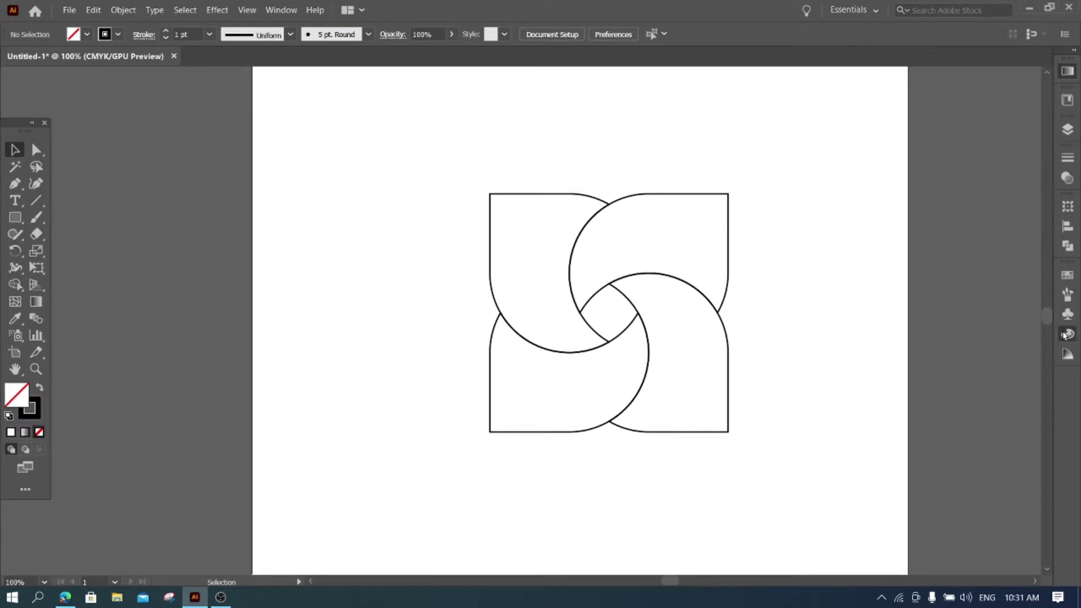
click(1064, 335)
click(1064, 335)
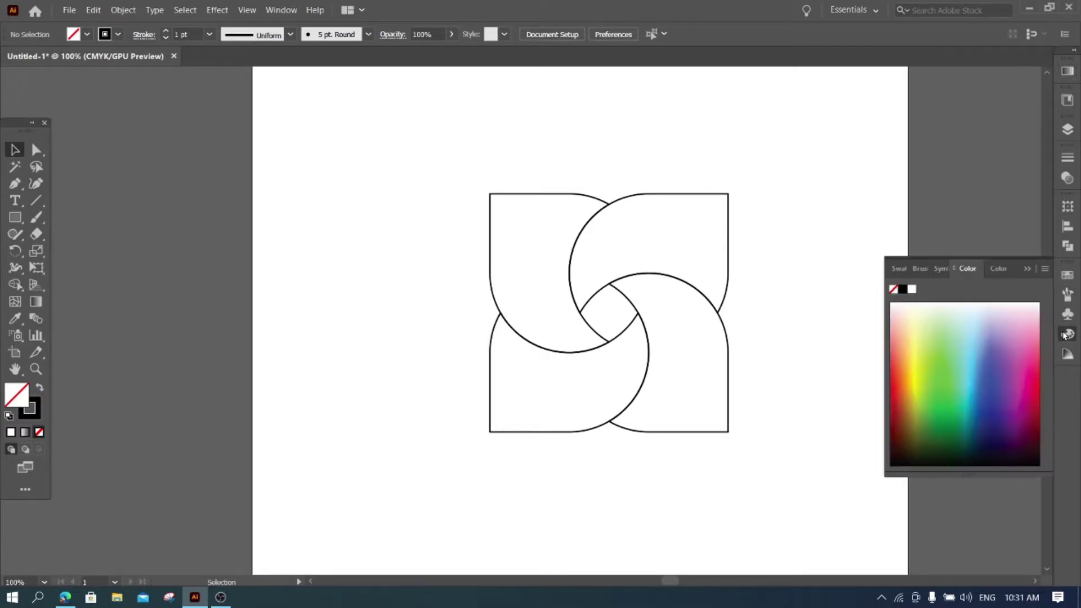
click(900, 269)
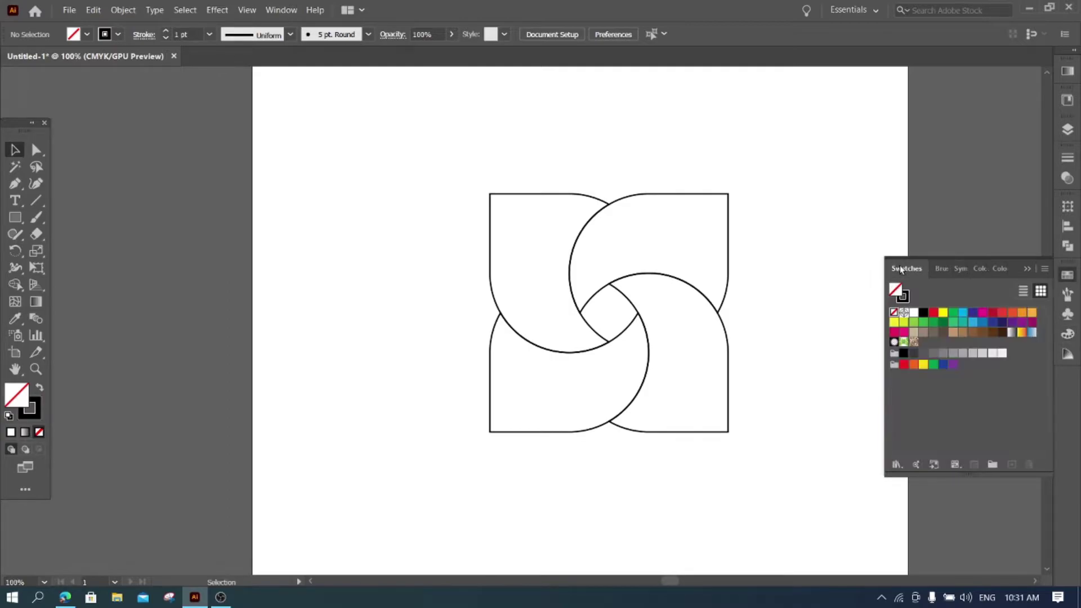
click(17, 284)
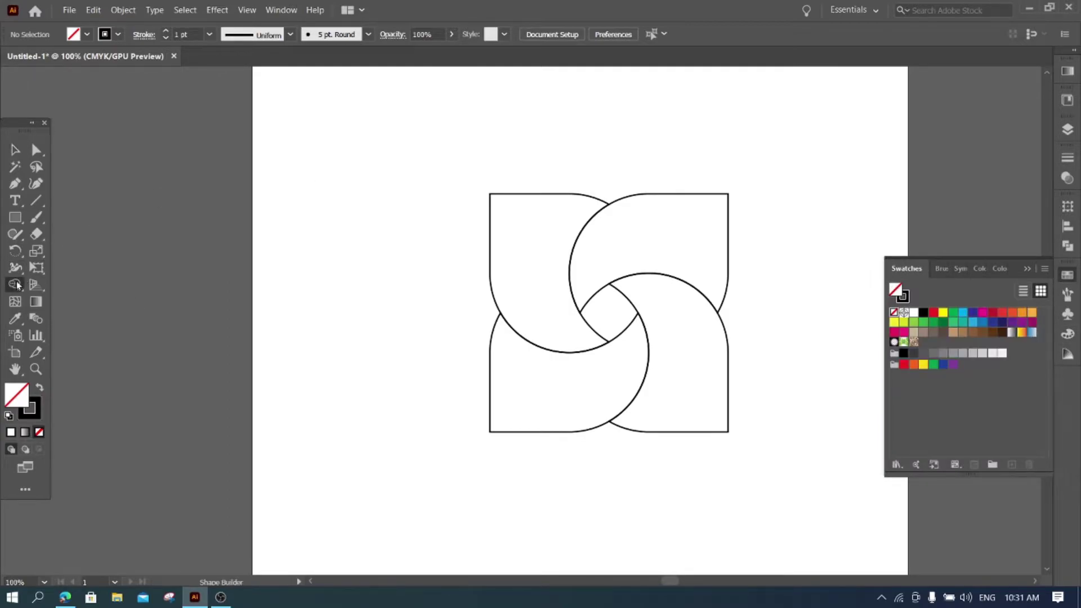
click(933, 313)
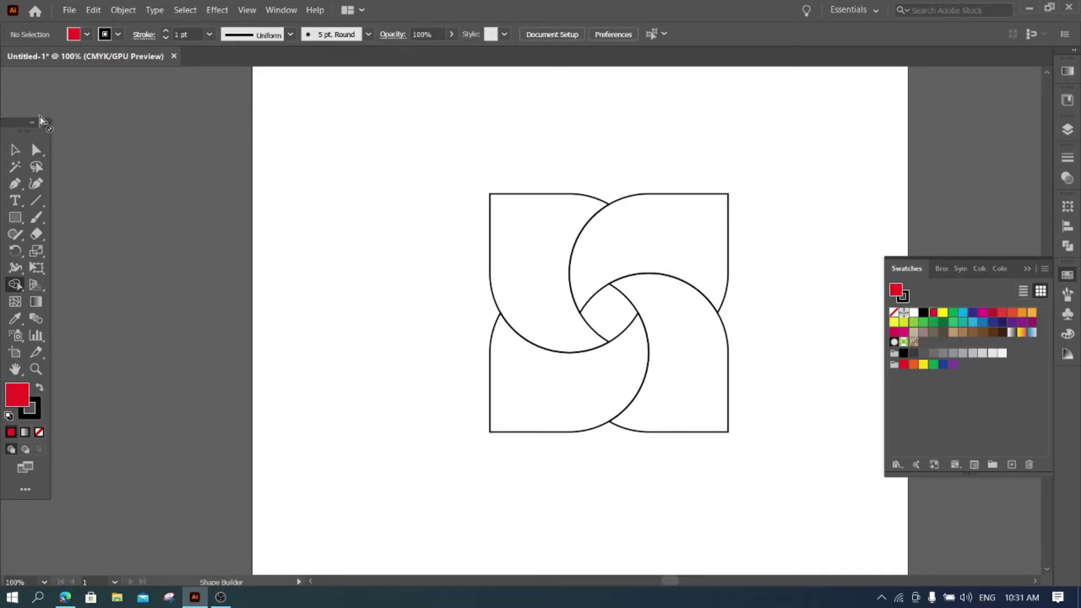
Select the whole pinwheel and fill it with CMYK Red.
click(12, 153)
drag(430, 178, 738, 434)
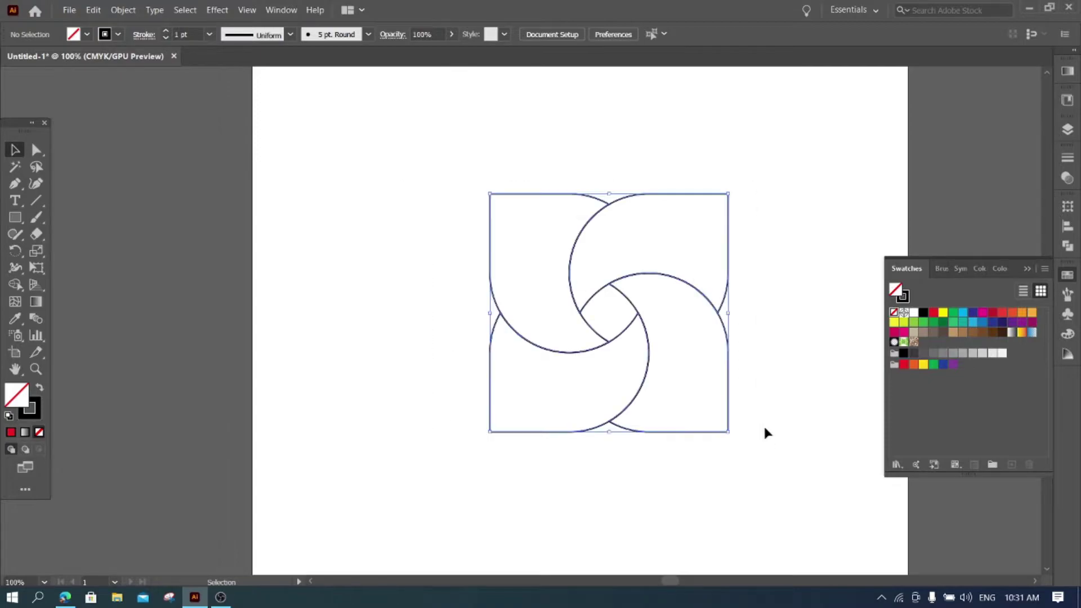
click(933, 312)
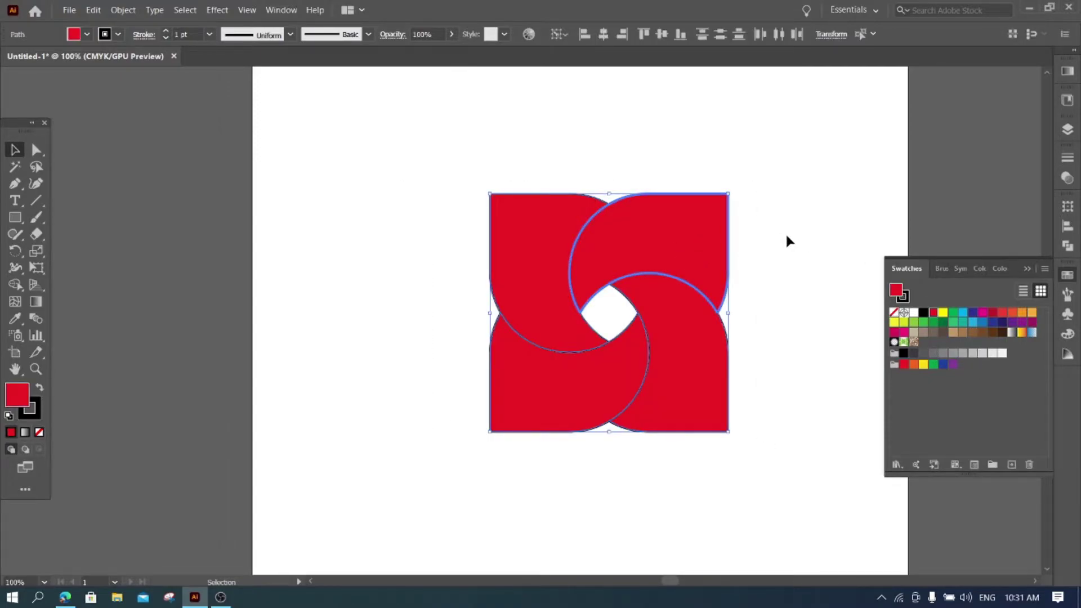
click(786, 236)
click(679, 230)
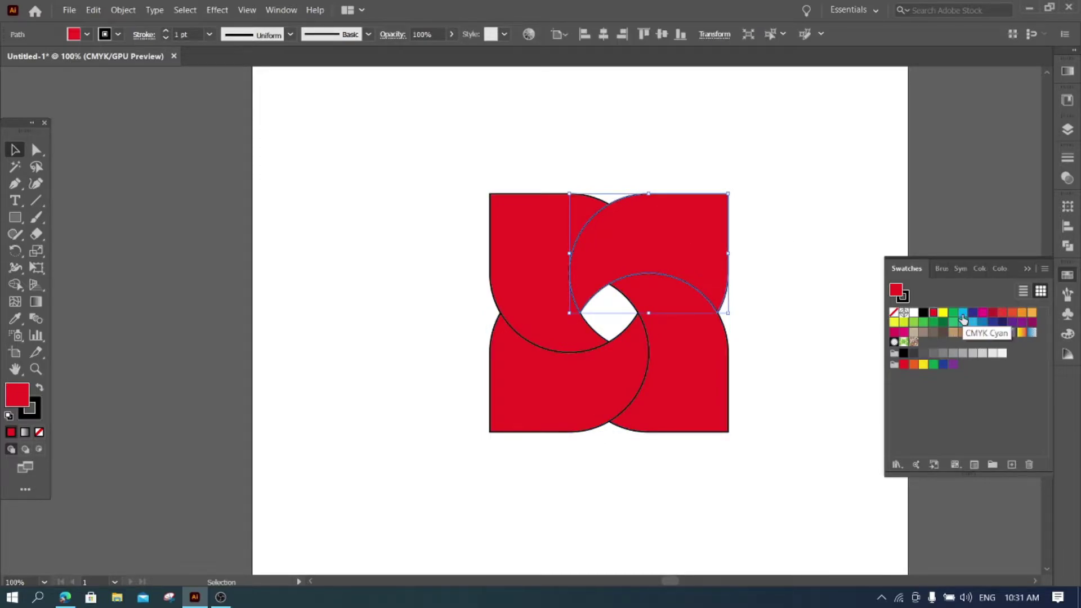
Keep the top-right piece red and fill the lower-right piece green.
click(924, 322)
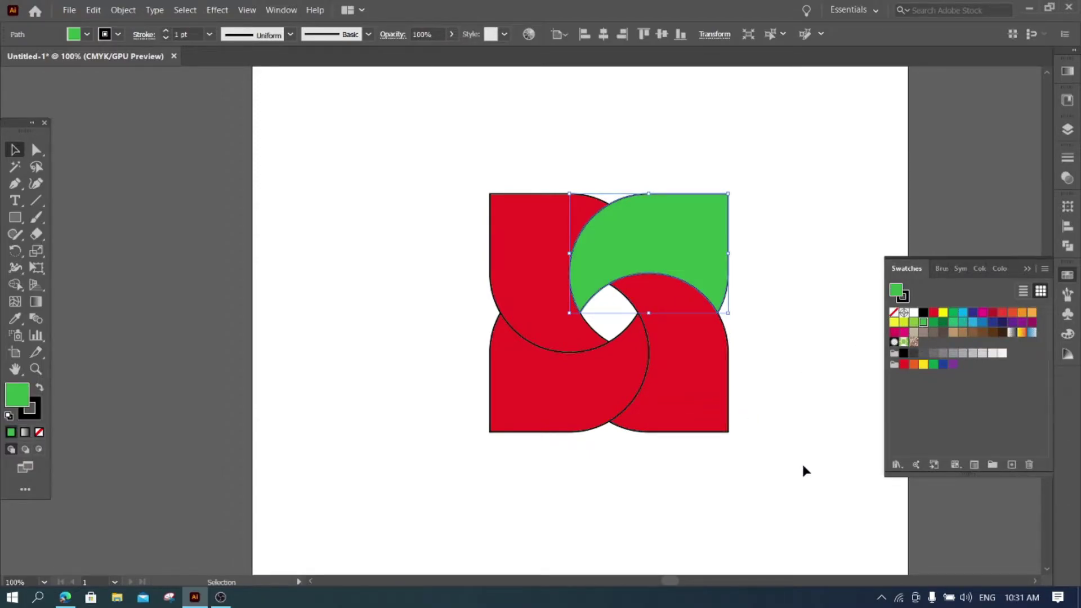
click(933, 313)
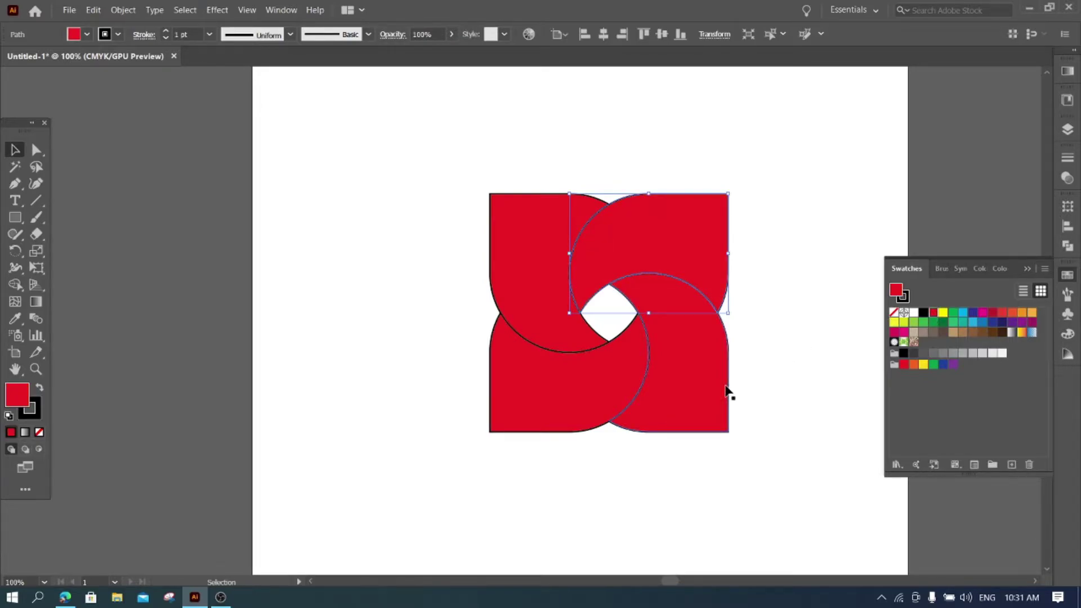
click(723, 419)
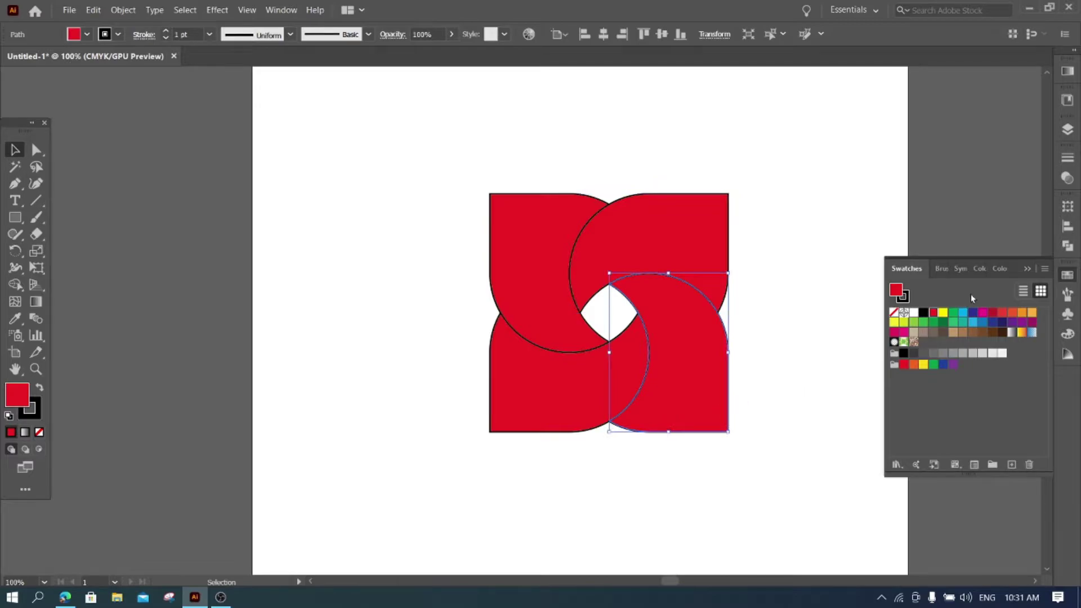
click(933, 322)
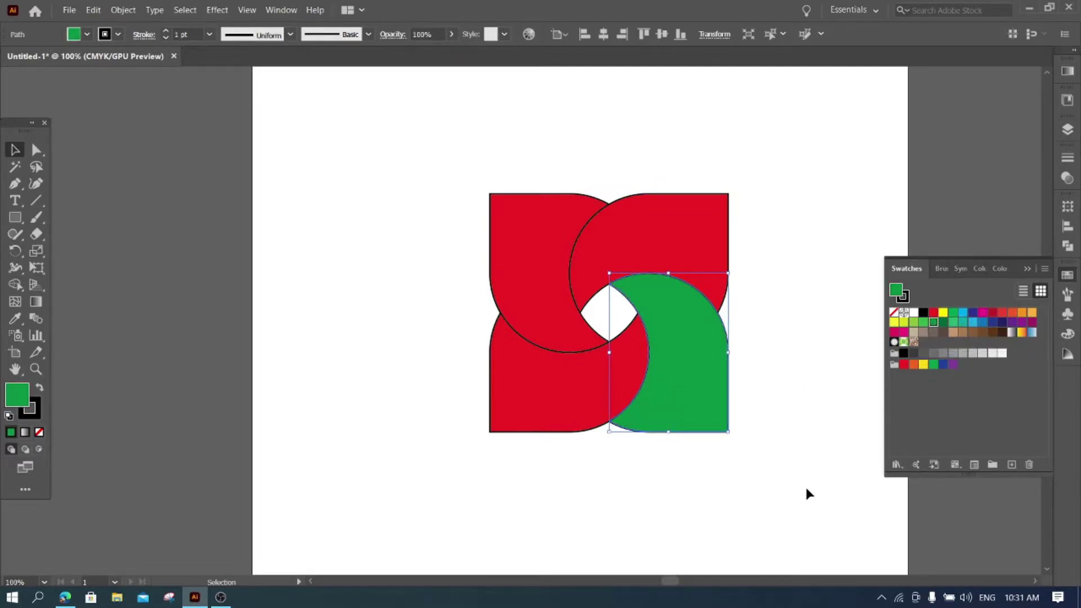
Make the lower-left piece dark blue and the upper-left orange-red, then close Swatches.
click(526, 432)
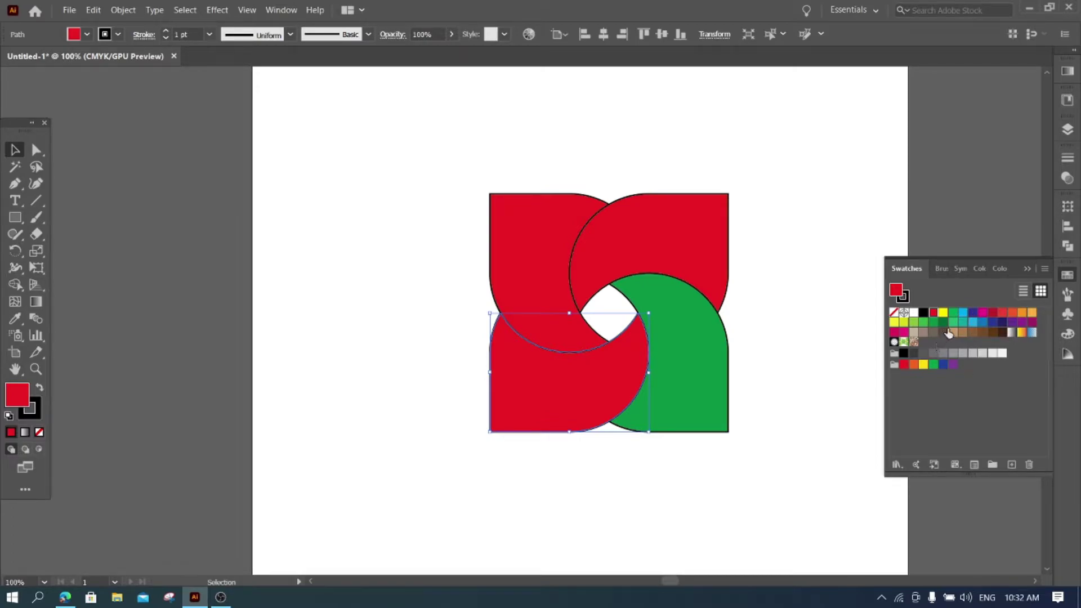
click(972, 313)
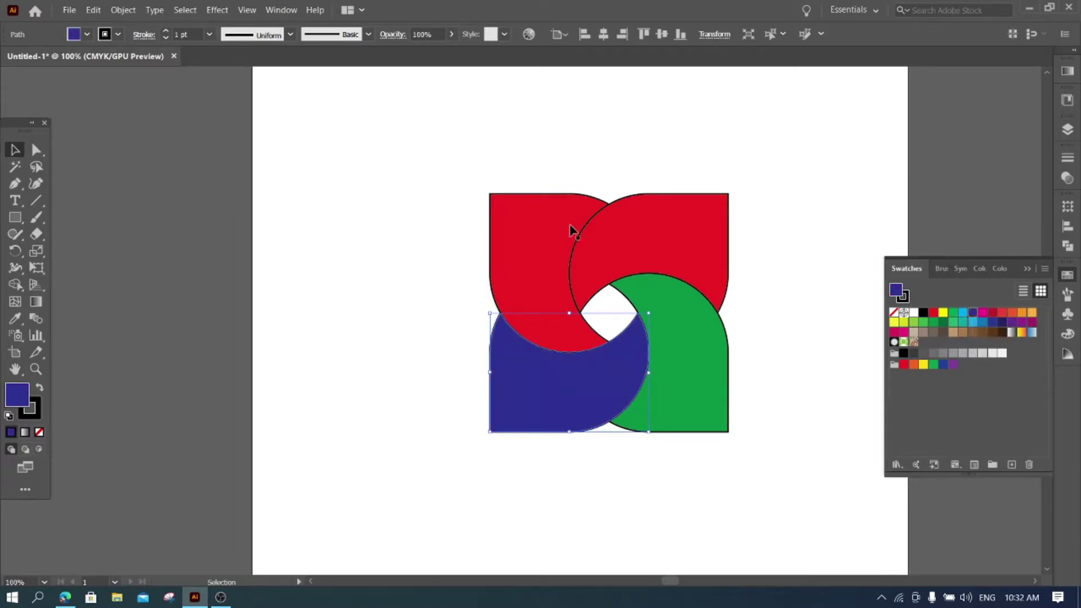
click(551, 239)
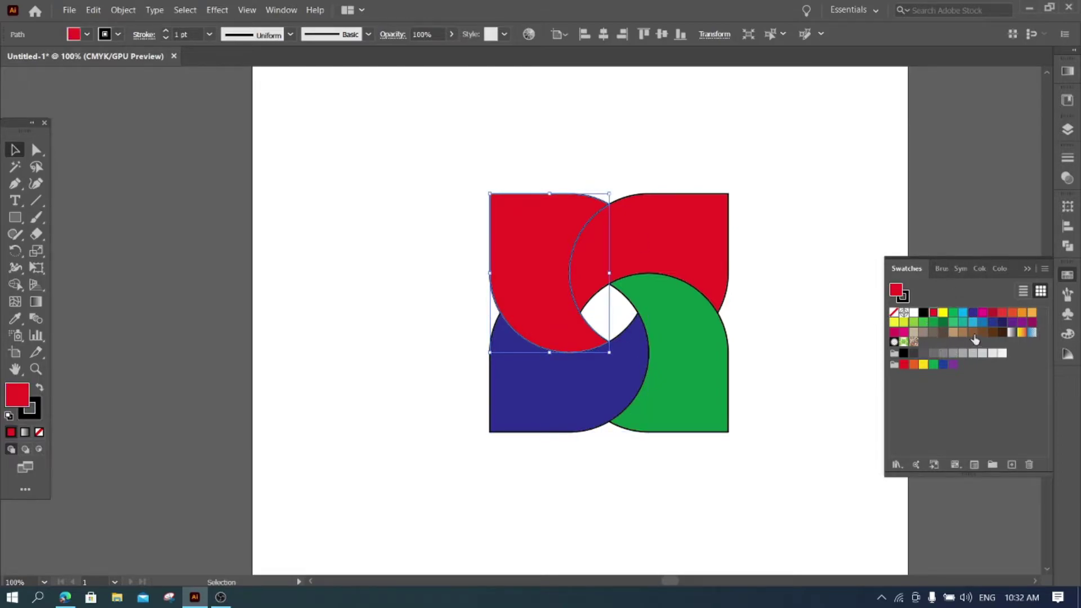
click(1012, 313)
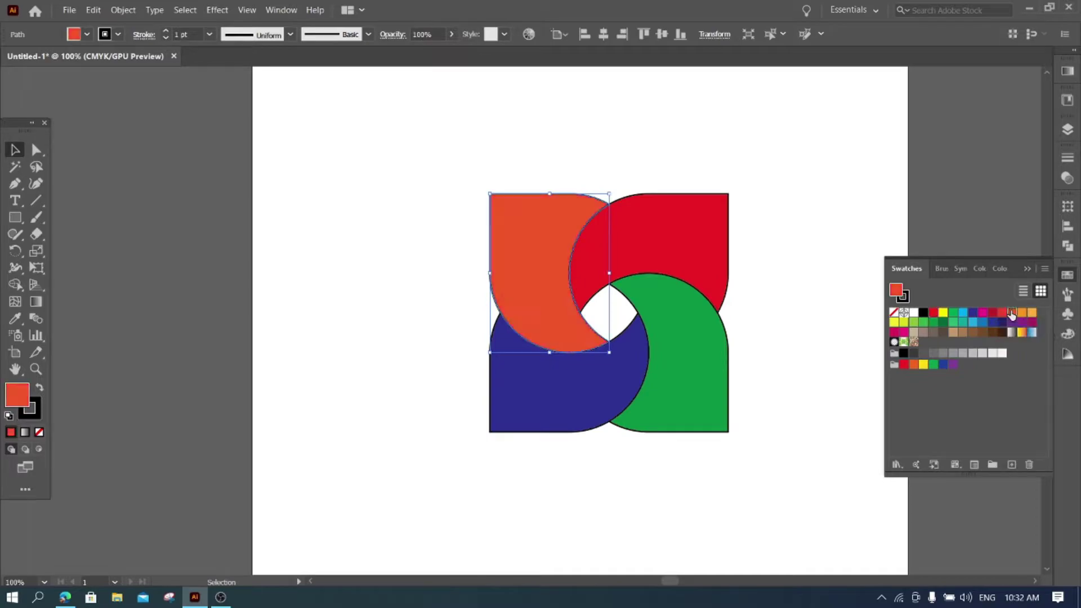
click(842, 183)
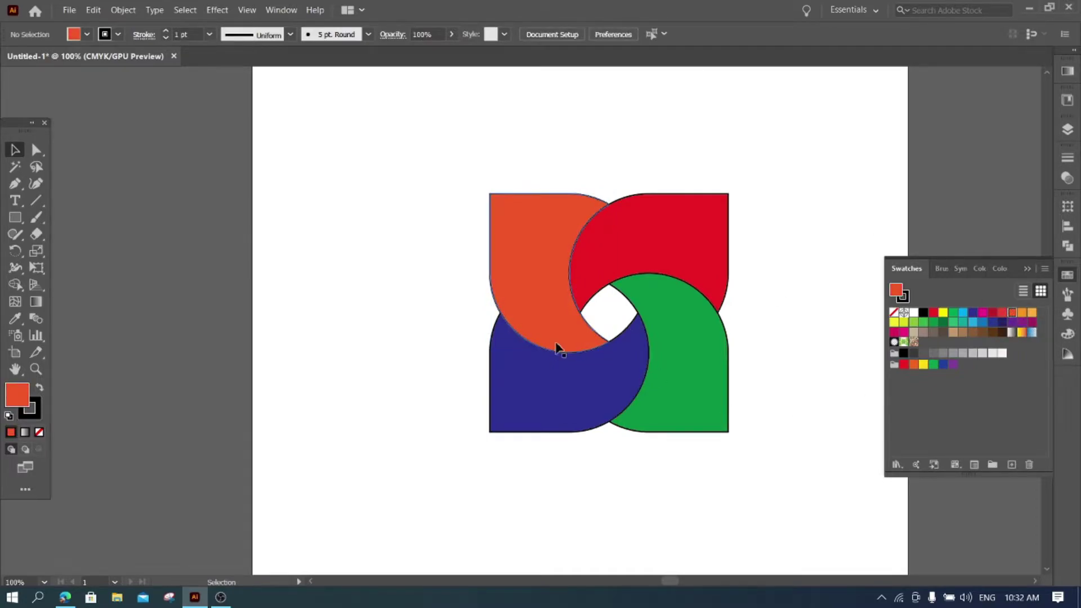
click(1026, 272)
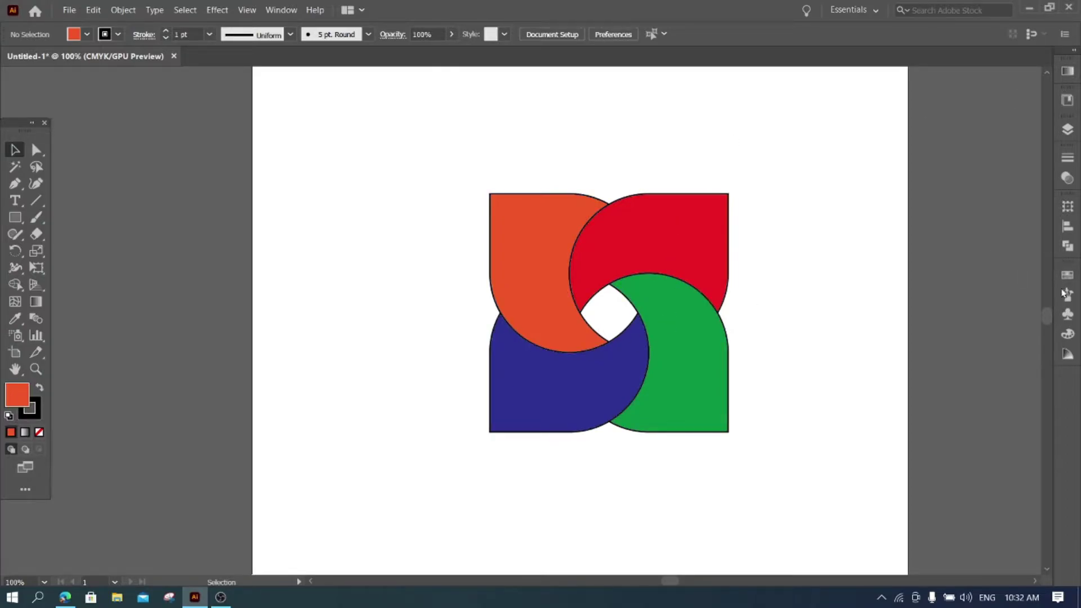
Give the upper-right piece a gradient fill whose end stop is CMYK Red.
click(1071, 76)
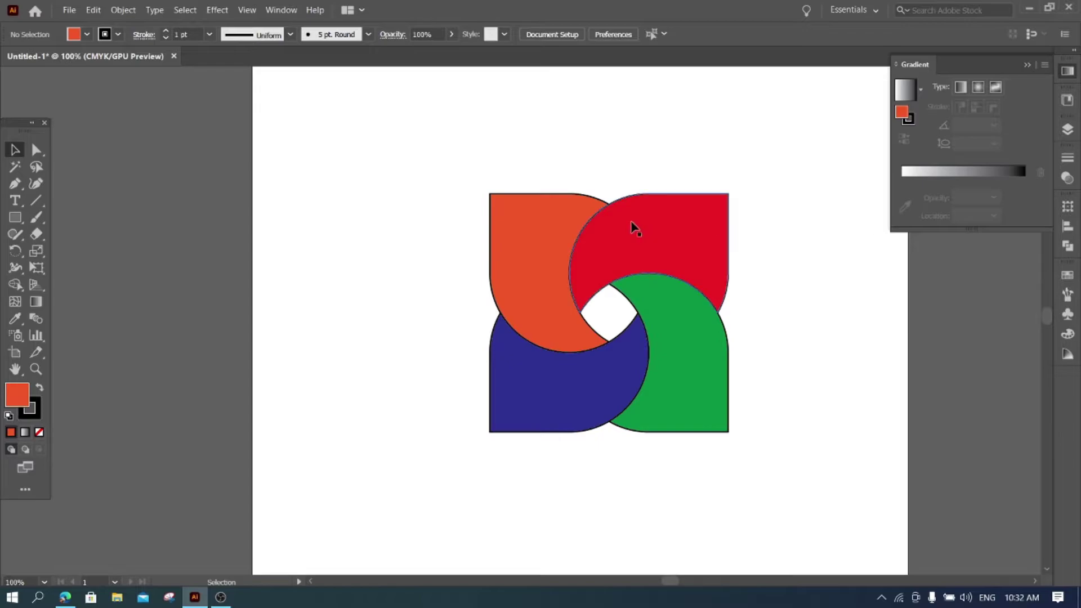
click(652, 226)
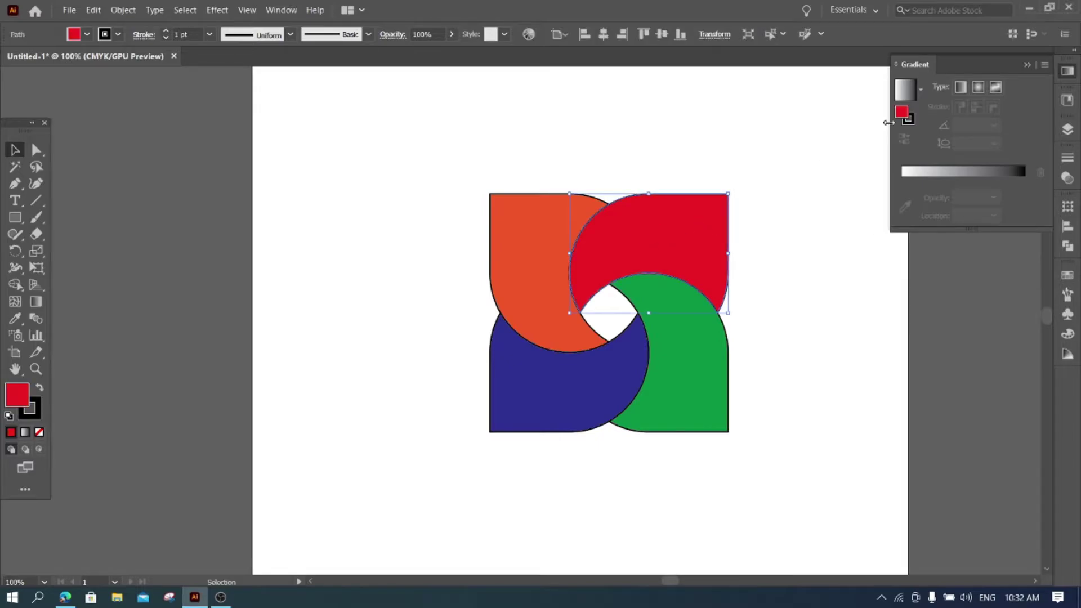
click(988, 170)
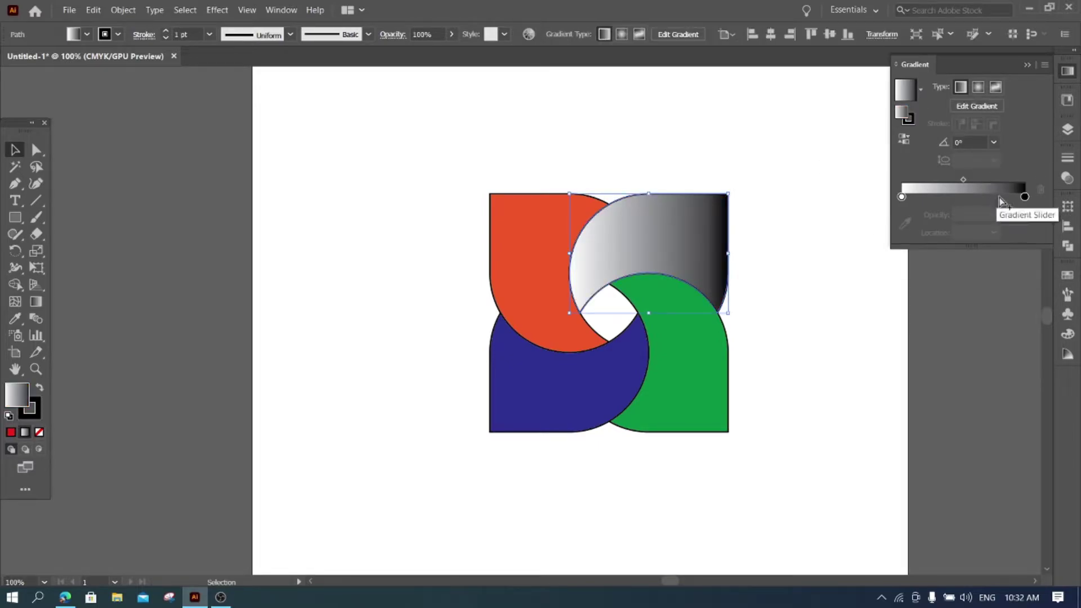
double_click(1025, 197)
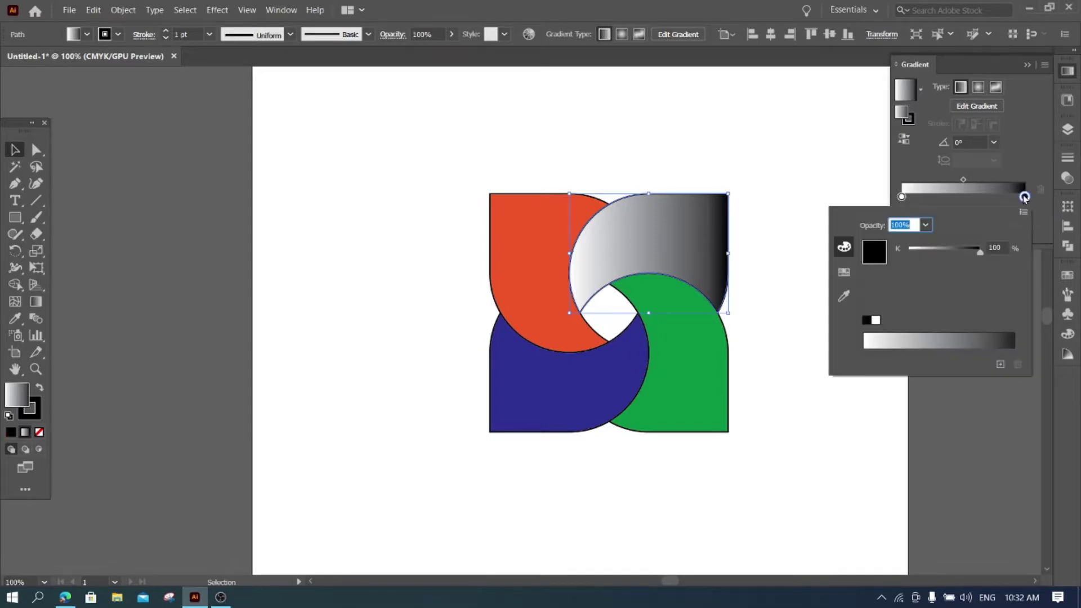
click(843, 274)
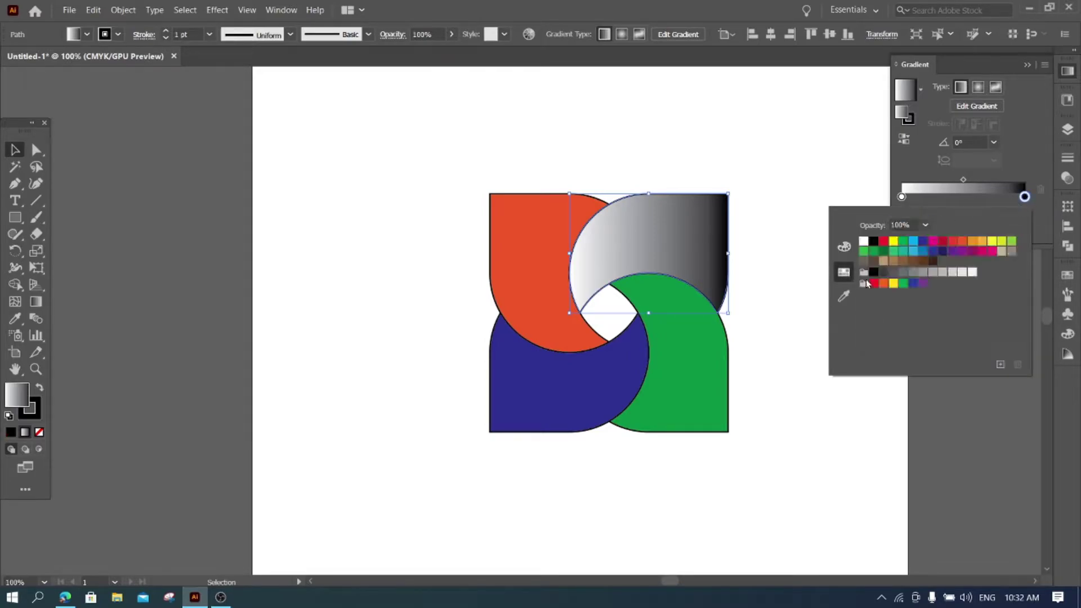
click(884, 242)
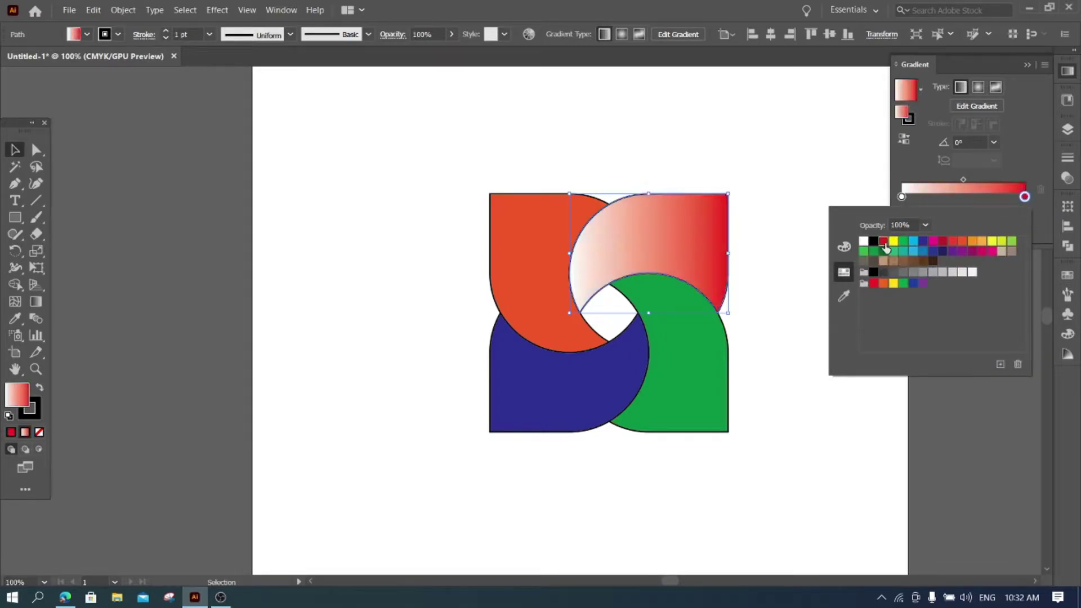
Switch the gradient's white start stop to CMYK colour mode.
double_click(901, 197)
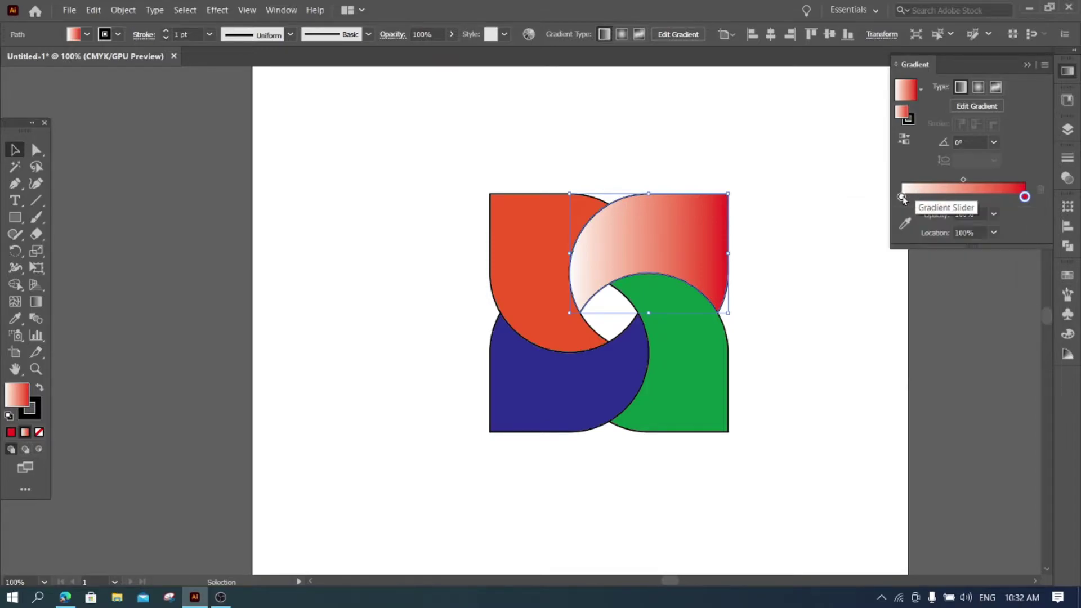
click(843, 246)
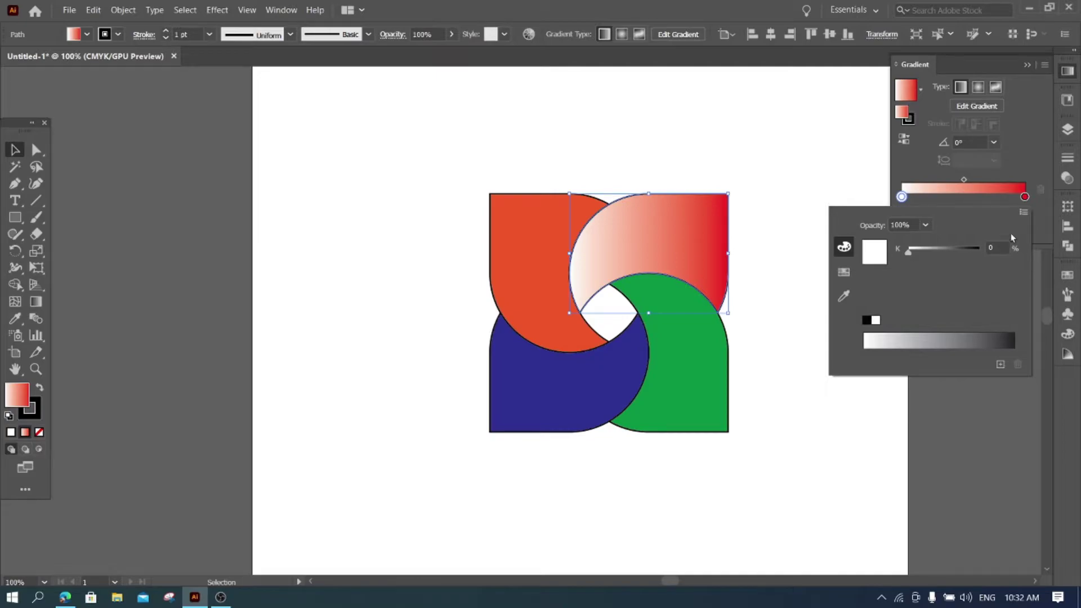
click(1025, 210)
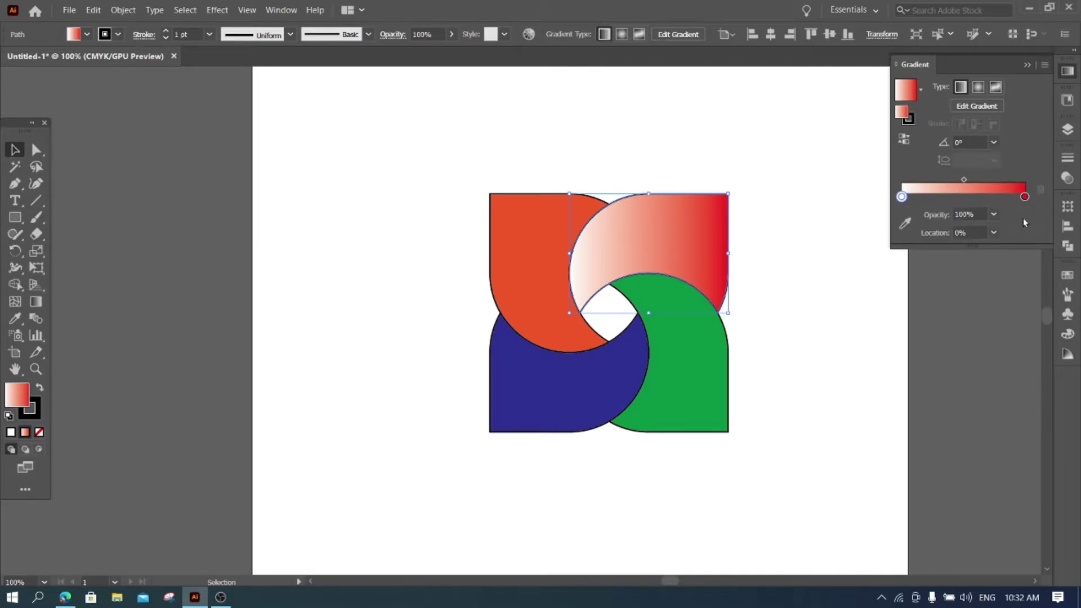
double_click(902, 197)
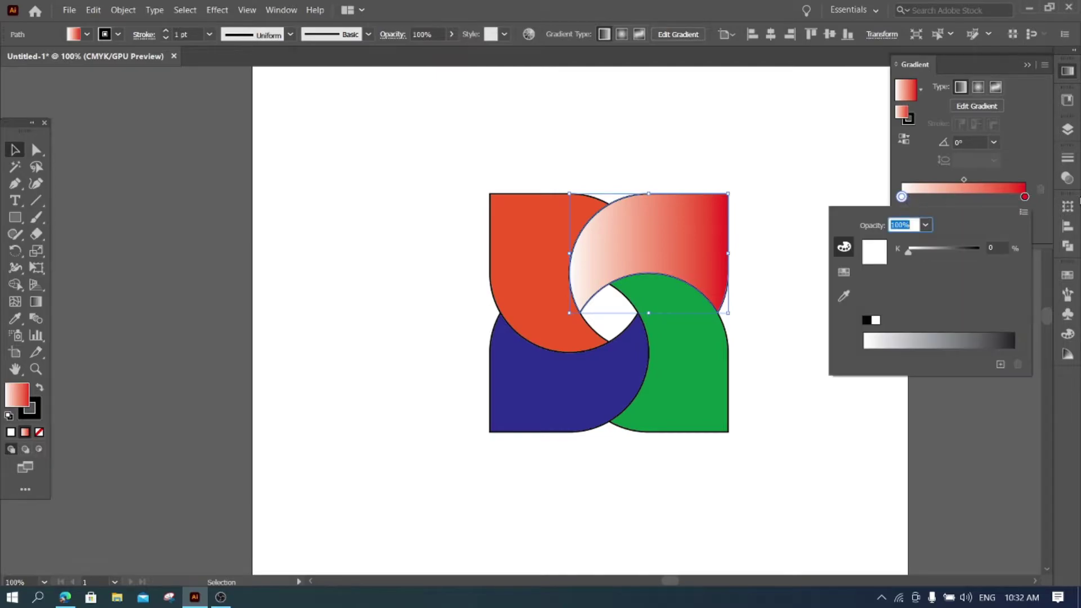
click(1025, 212)
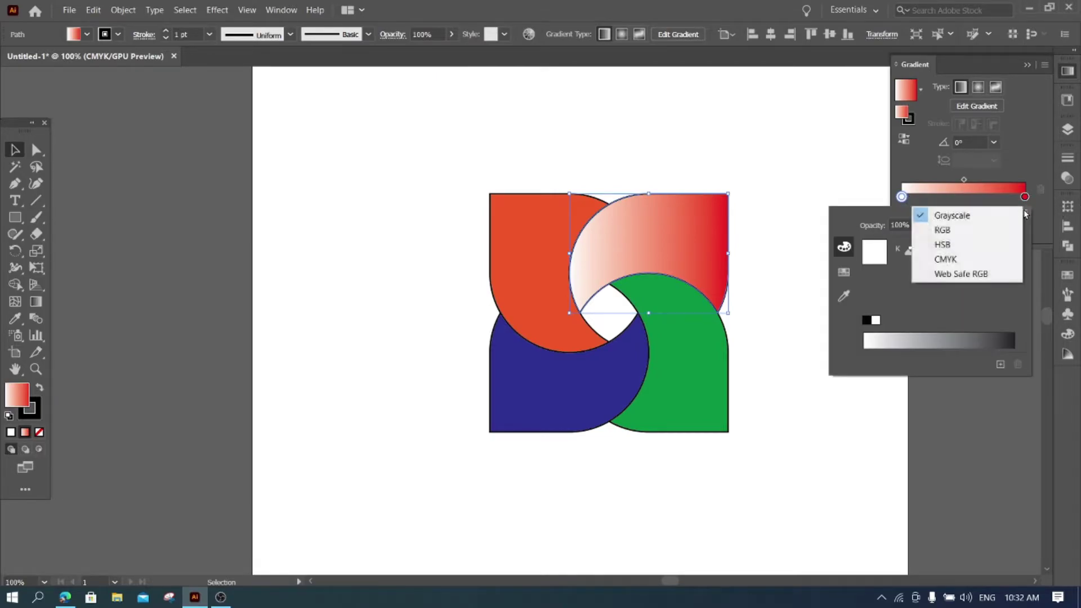
click(959, 259)
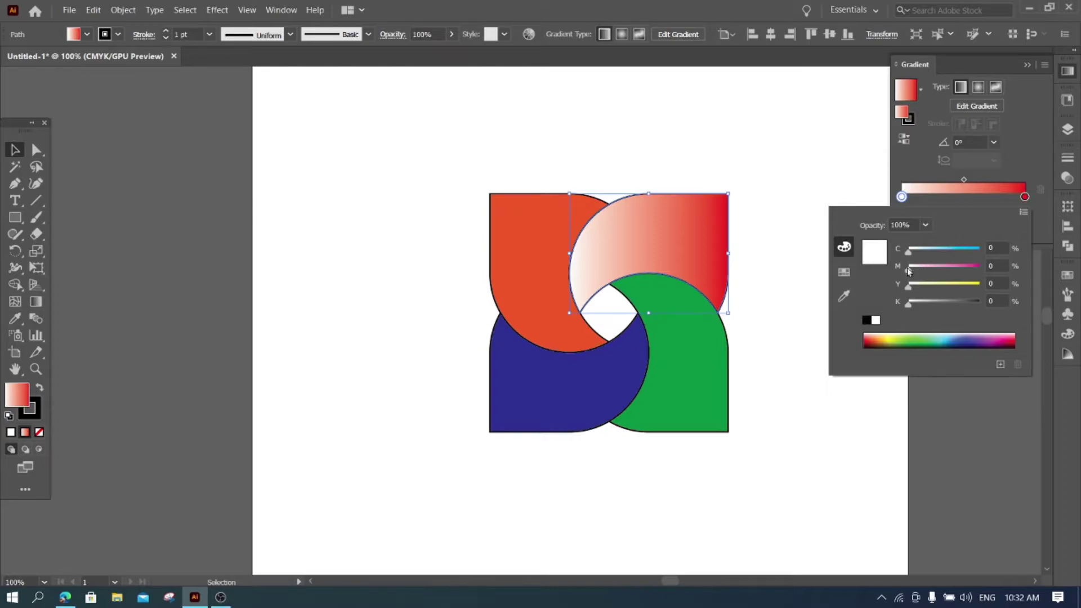
Tint the upper-right piece's starting gradient stop pale salmon pink (M 25, Y 25.1).
drag(911, 272, 918, 270)
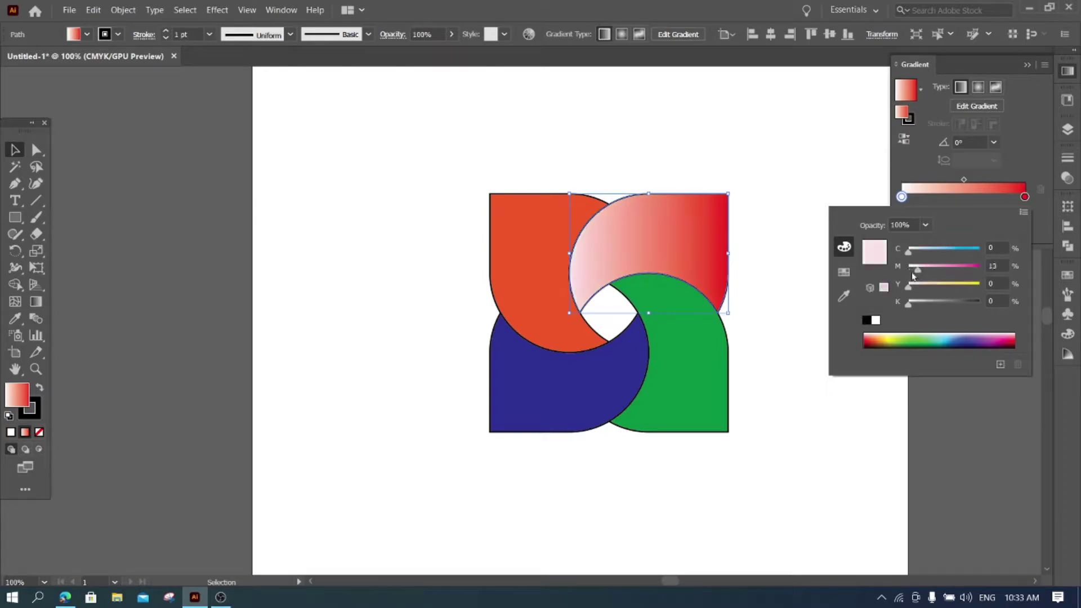
click(872, 334)
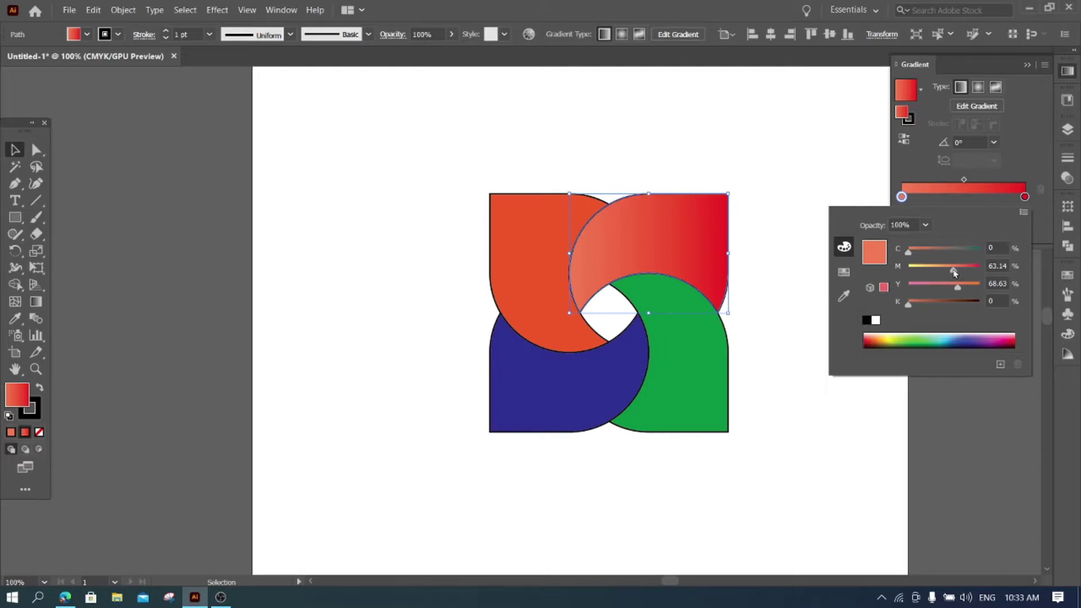
click(946, 270)
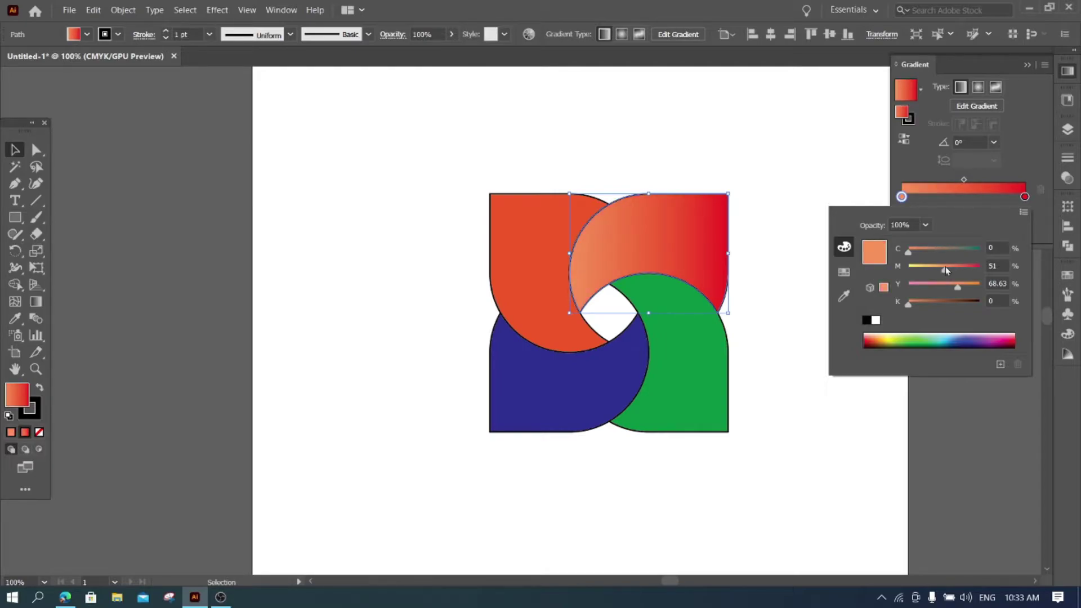
drag(944, 268, 941, 267)
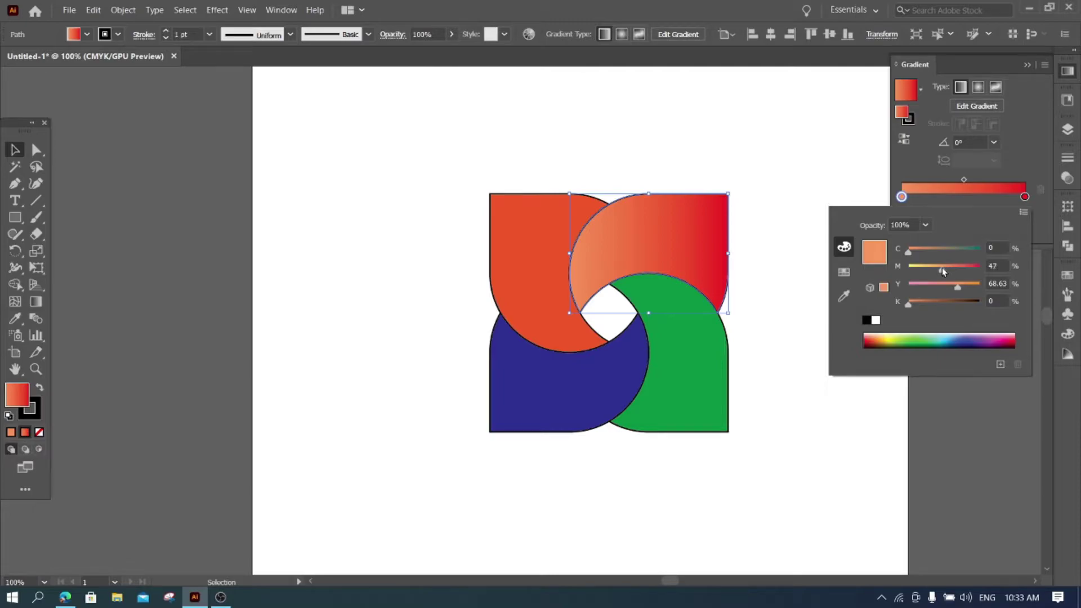
click(871, 334)
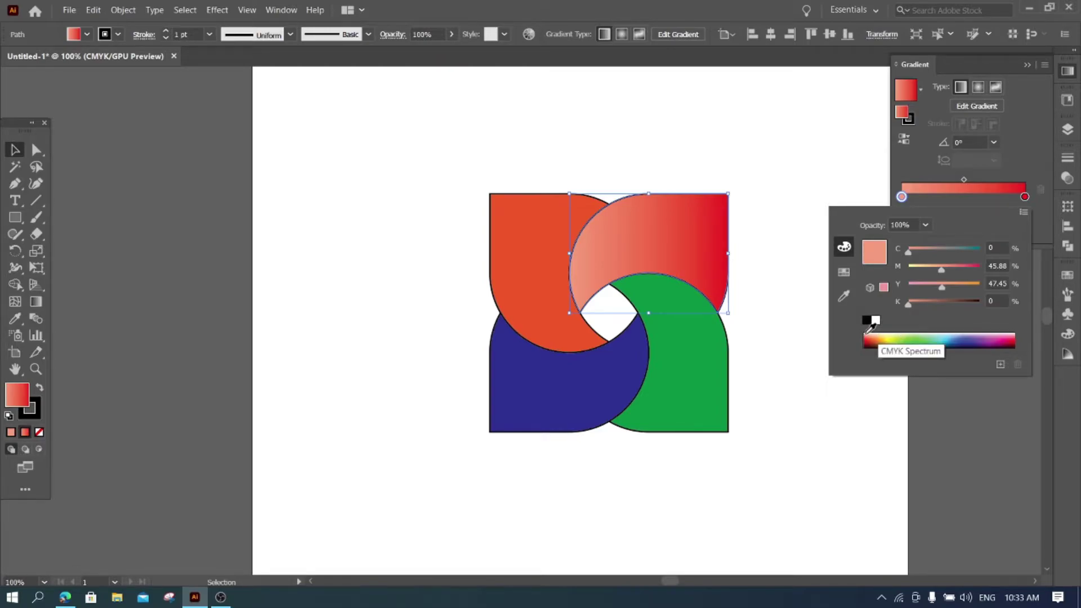
click(868, 333)
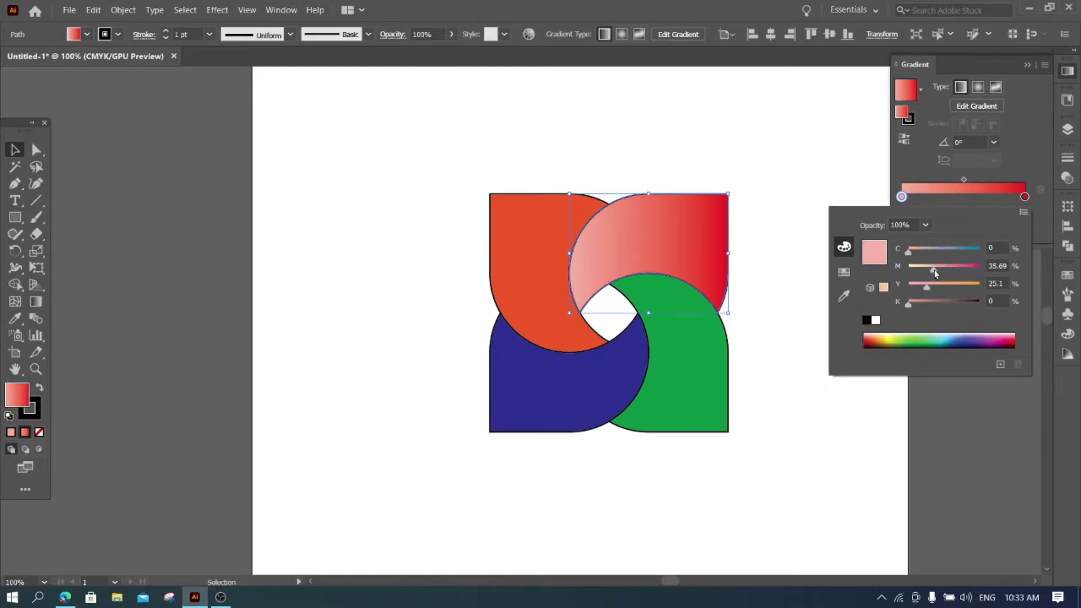
drag(935, 273, 928, 273)
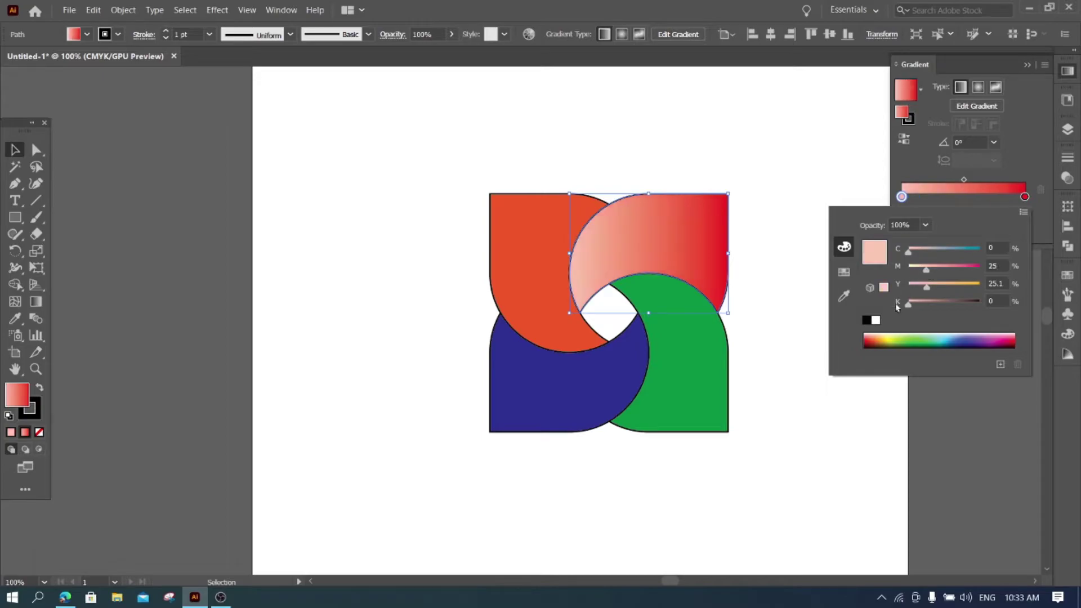
click(1025, 200)
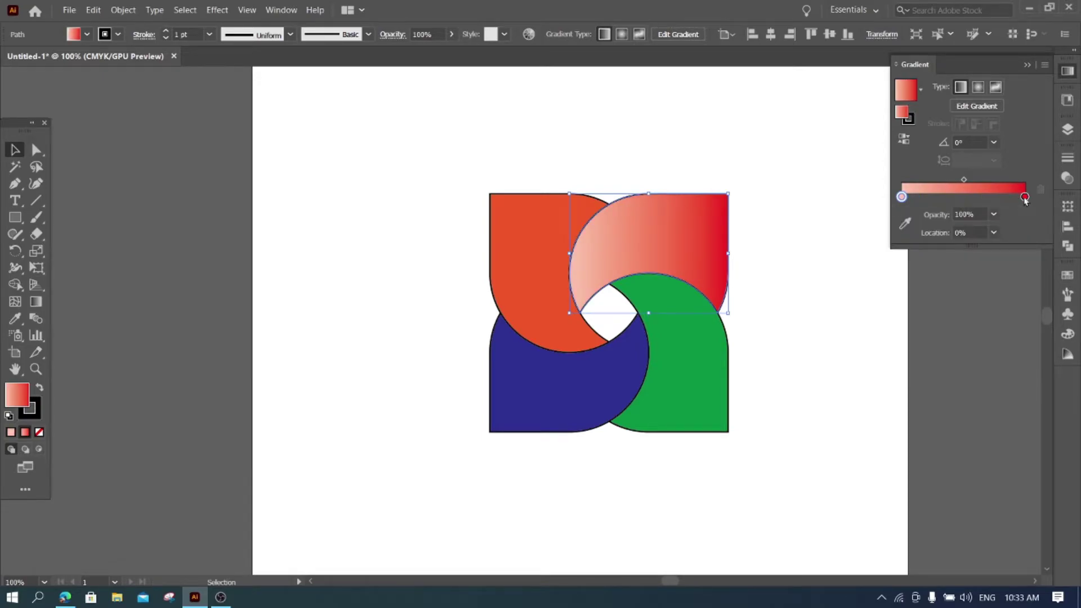
Darken the red end stop of the gradient with 40% black.
click(1025, 198)
double_click(1025, 197)
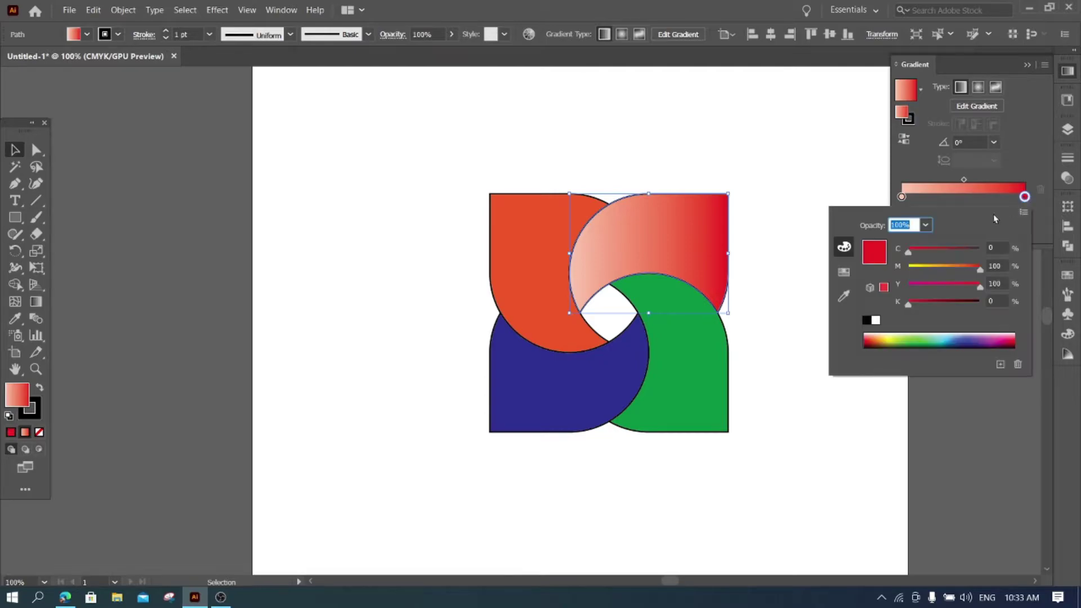
click(931, 302)
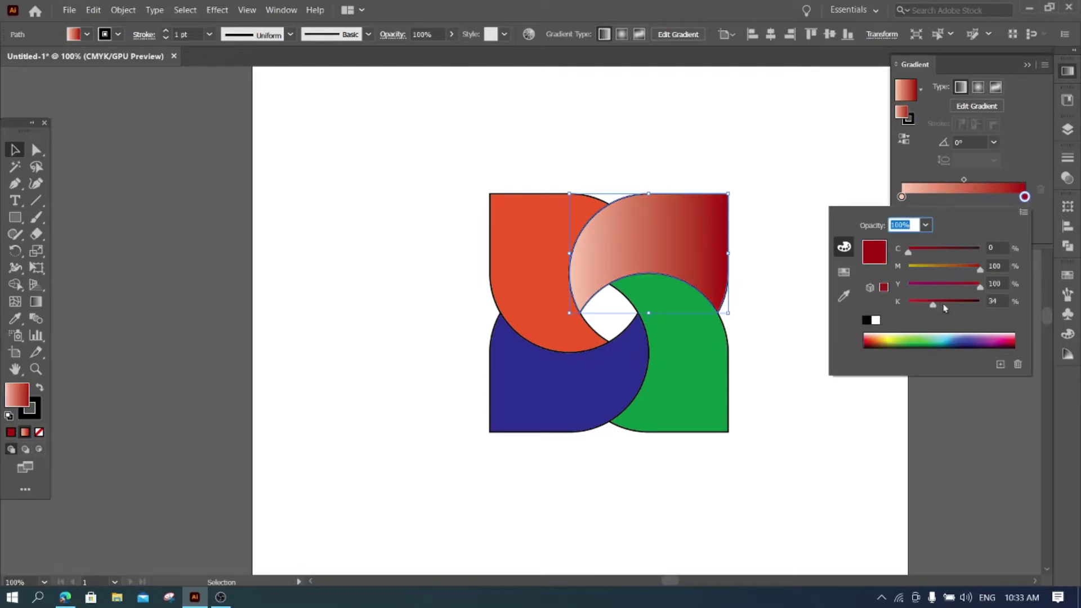
click(947, 303)
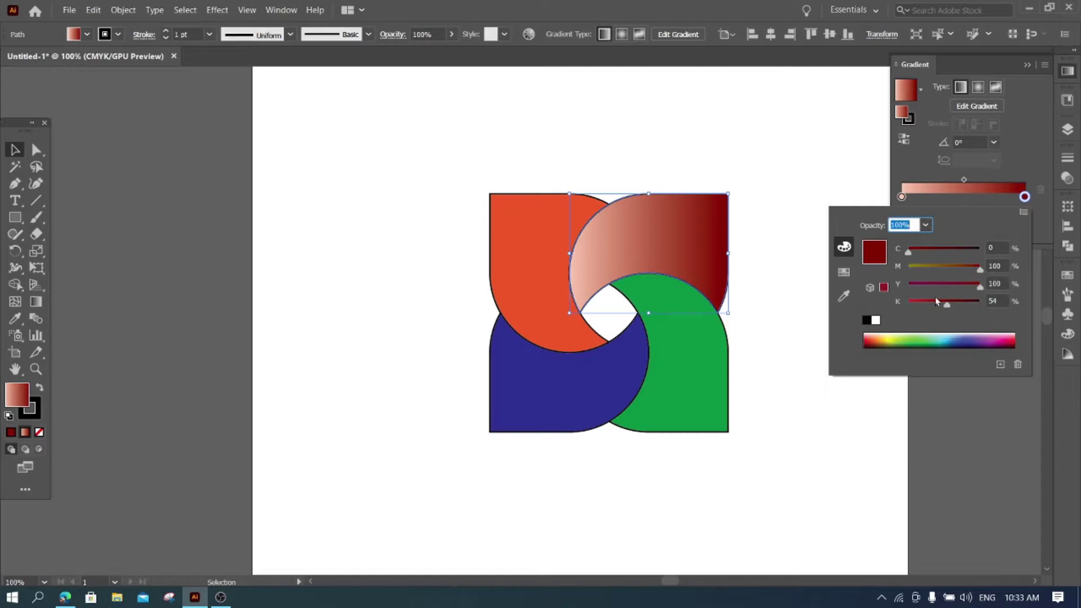
click(937, 302)
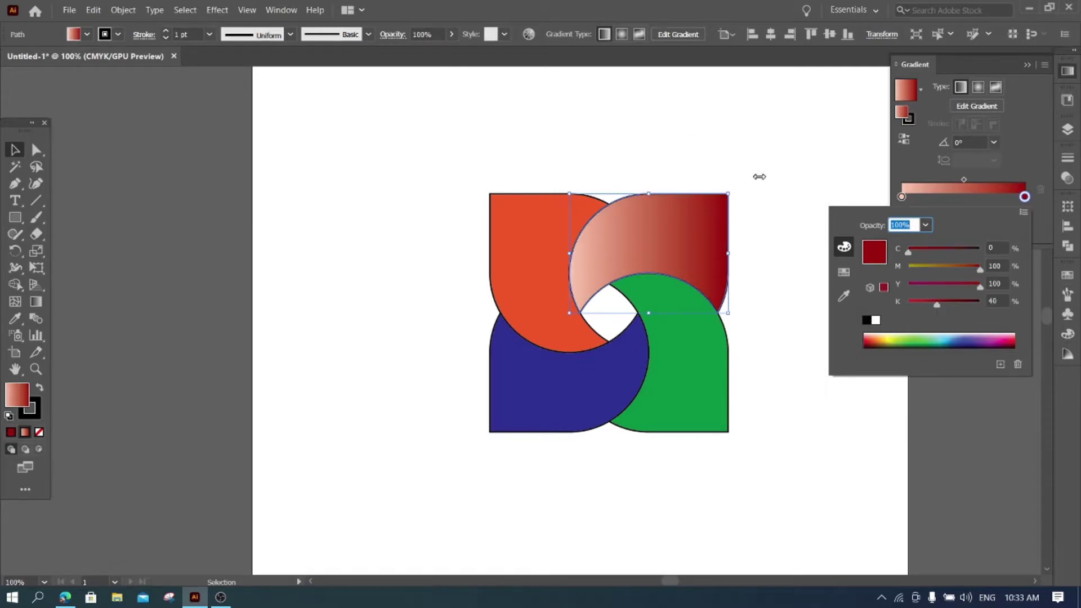
key(Escape)
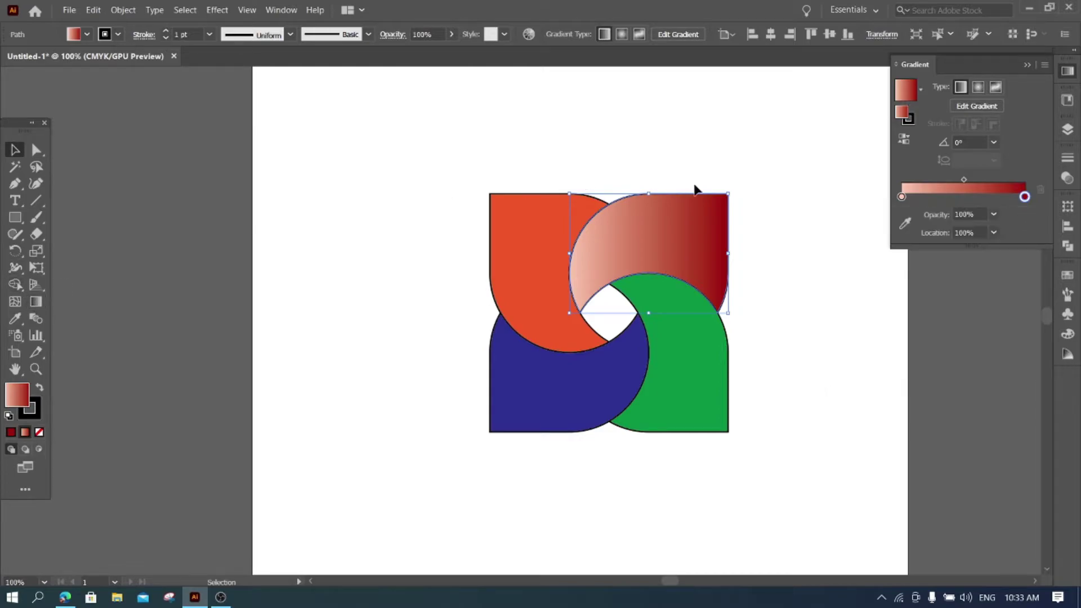
Angle the red gradient diagonally at -121.26°, adjusting its stops and midpoint so dark red sits by the centre.
click(36, 301)
drag(730, 169, 629, 298)
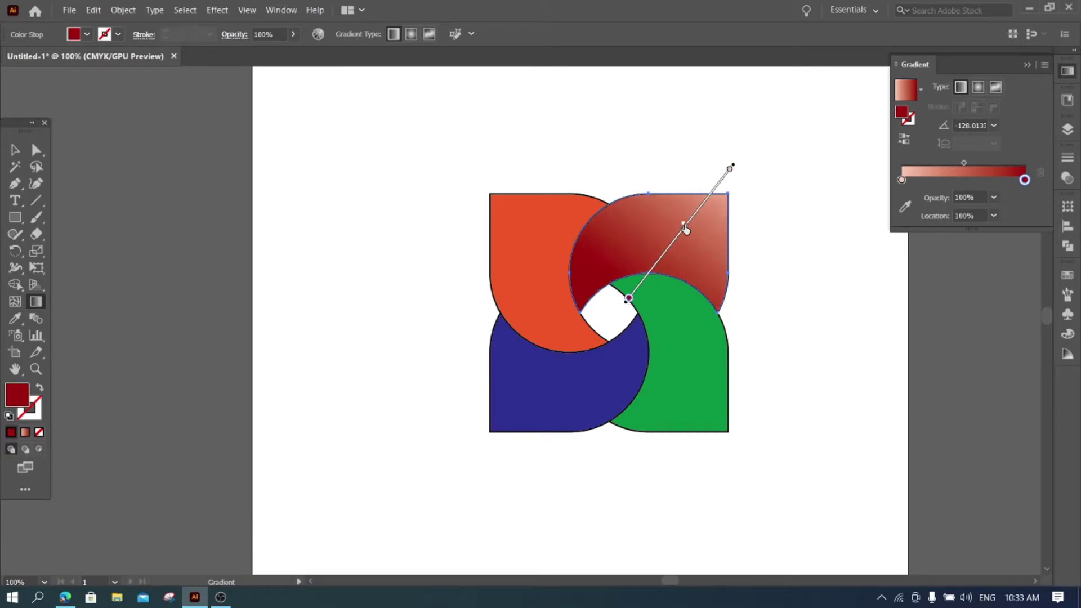
click(725, 175)
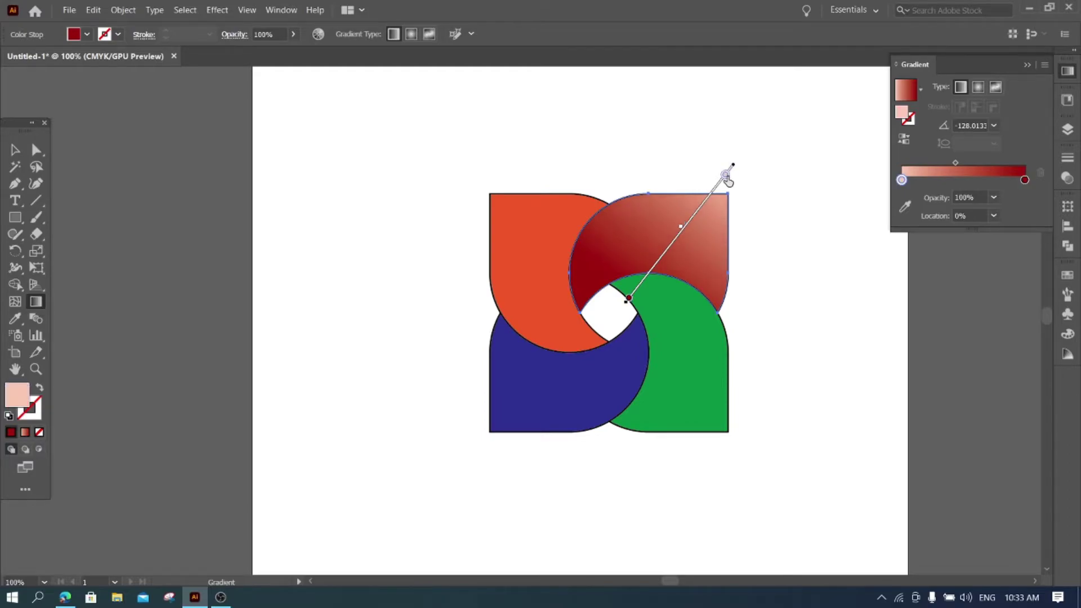
drag(726, 176, 723, 192)
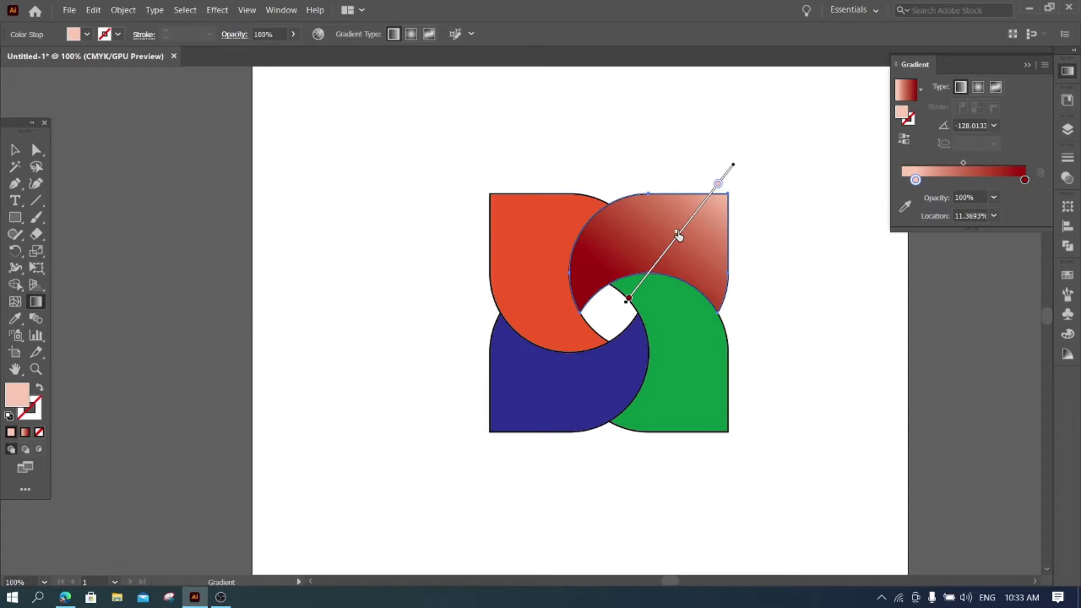
drag(629, 299, 645, 288)
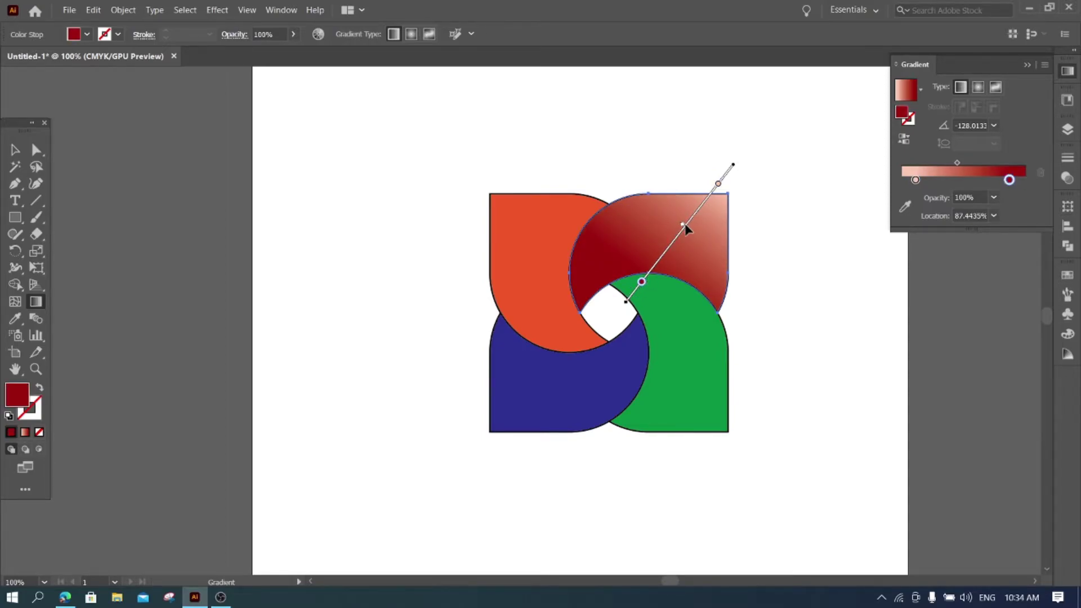
drag(683, 229, 680, 231)
drag(622, 303, 638, 319)
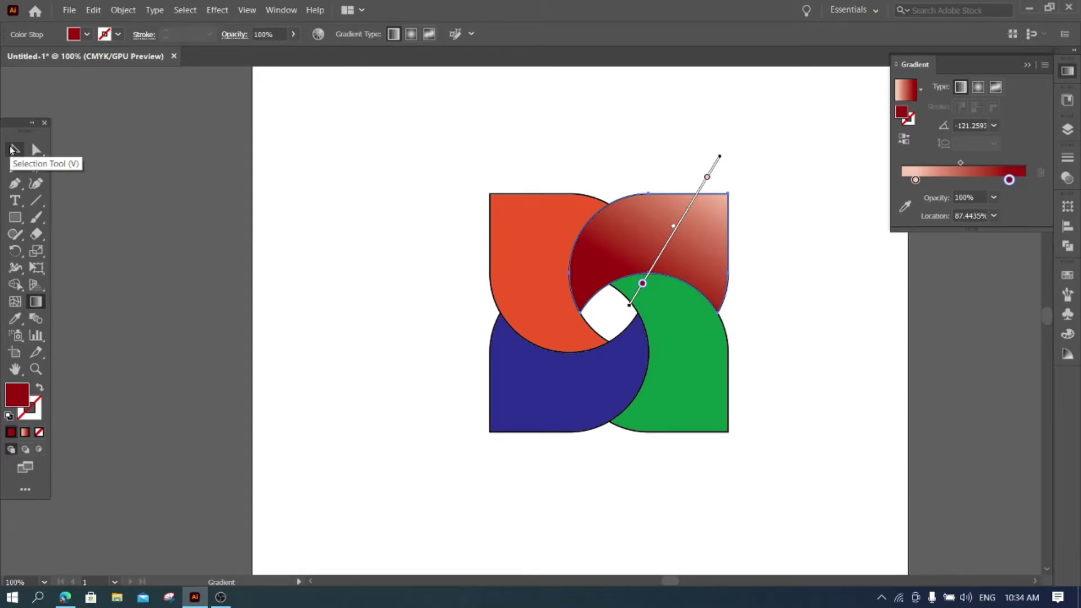
click(15, 149)
click(340, 285)
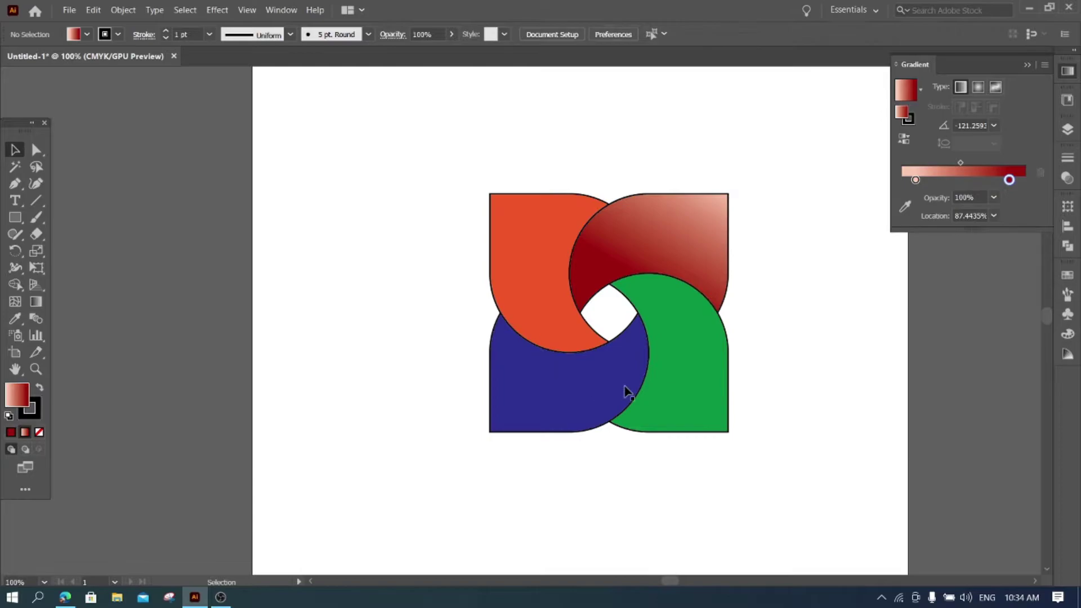
Give the green lower-right piece a gradient fill with a green swatch at its 100% end.
click(670, 377)
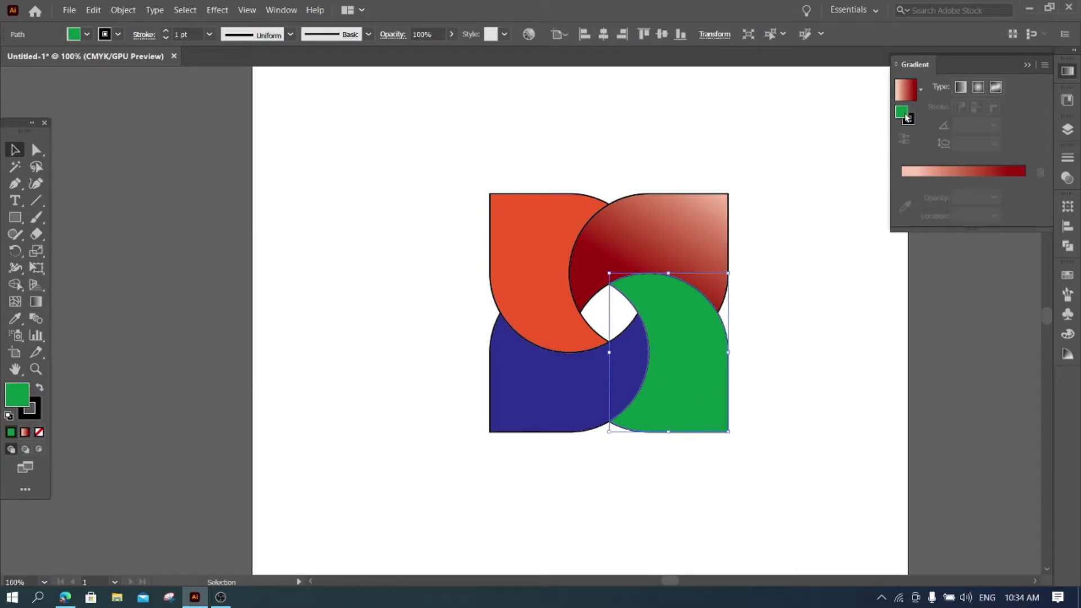
click(990, 170)
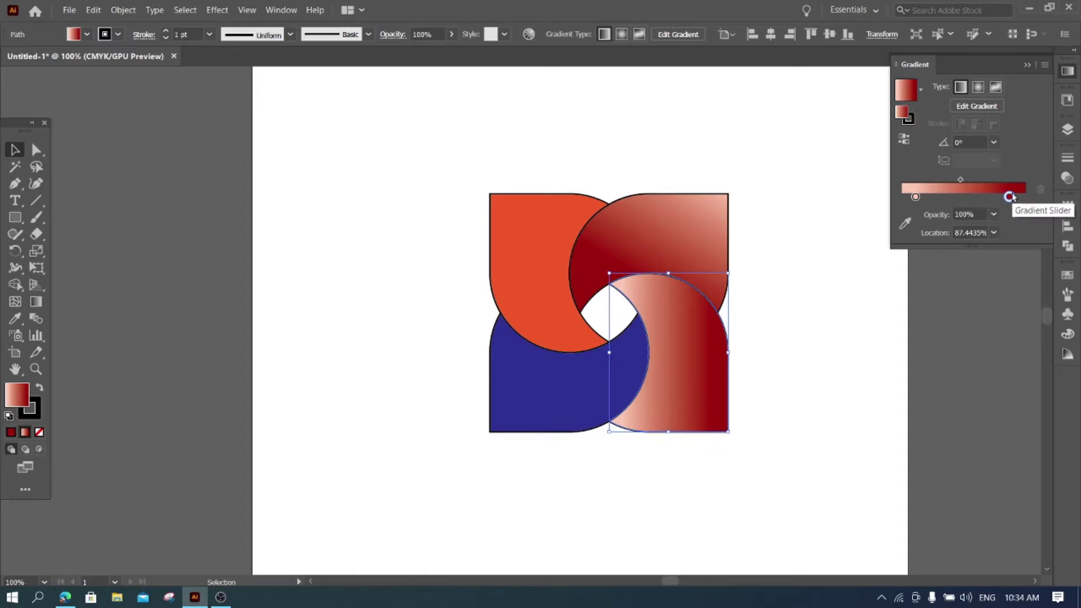
drag(1009, 197, 1026, 197)
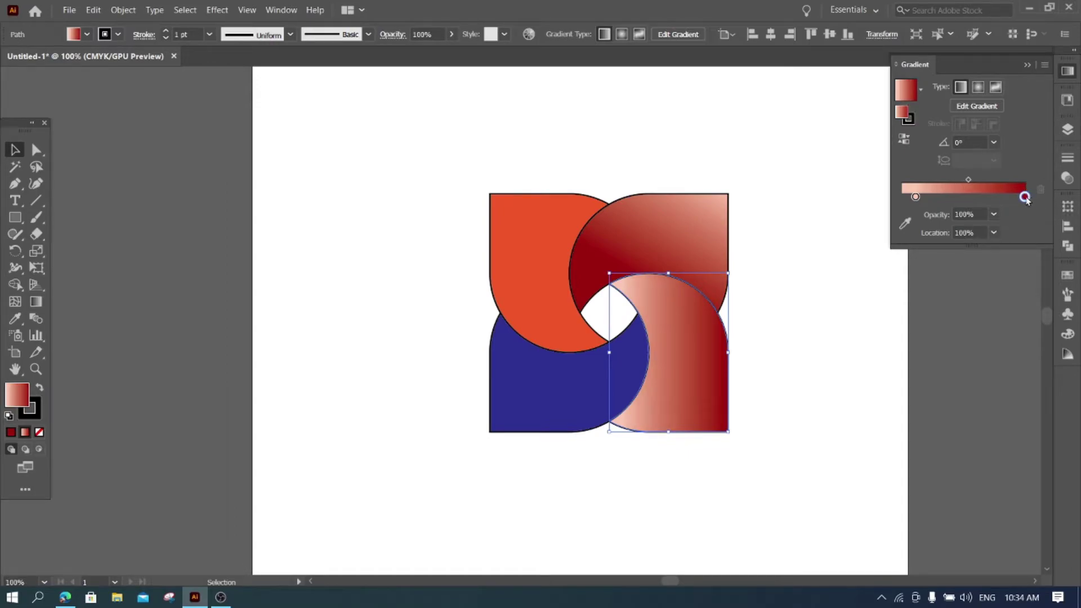
double_click(1024, 196)
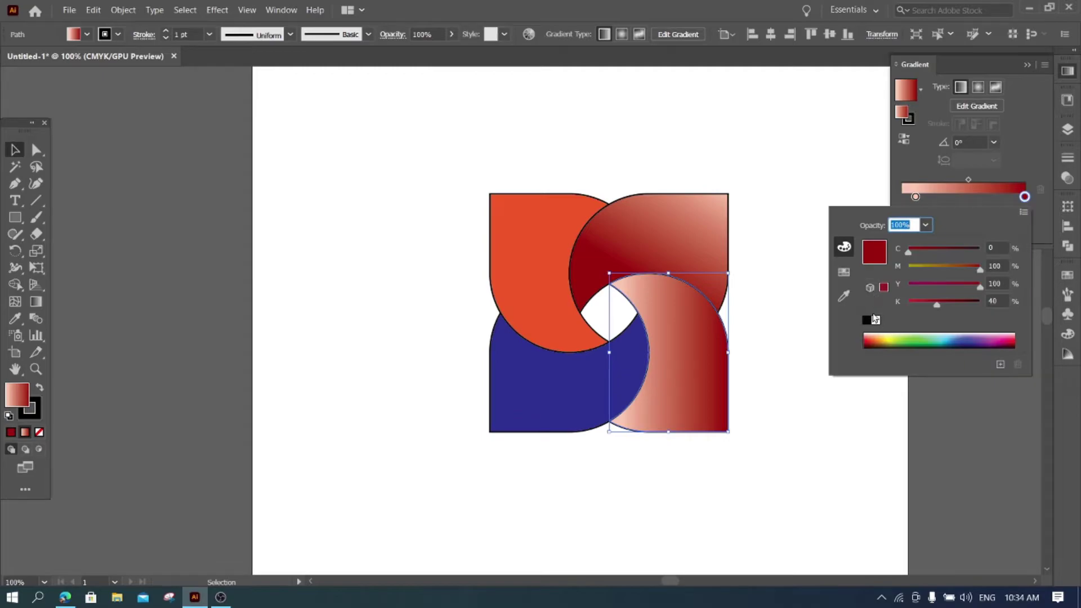
click(841, 276)
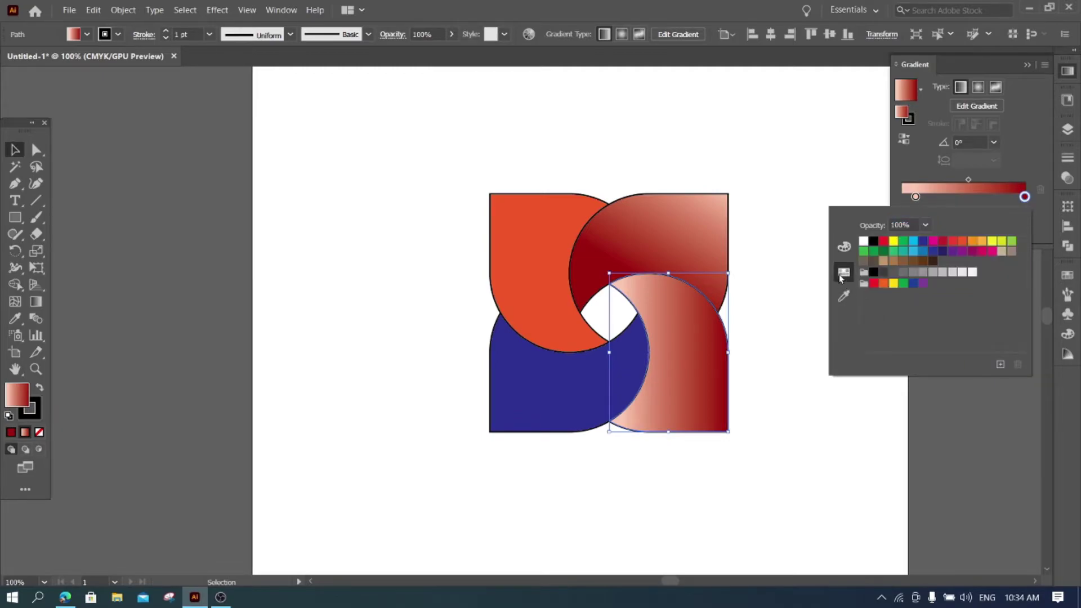
click(873, 251)
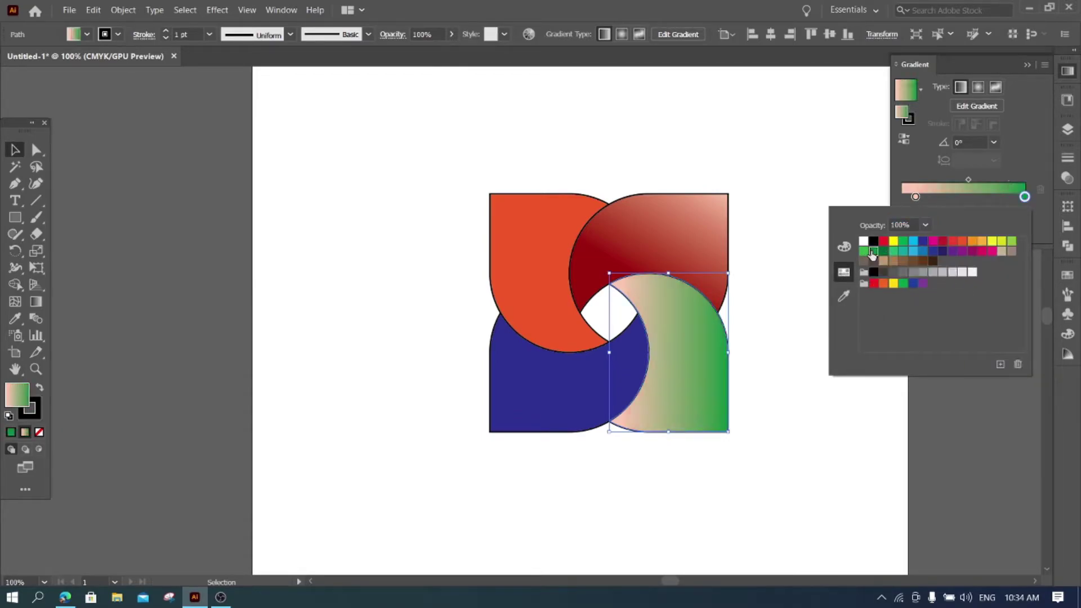
click(915, 197)
Set the gradient's 0% start stop to a light CMYK green with yellow at 49.
mouse_move(916, 196)
mouse_down()
mouse_move(889, 196)
mouse_move(901, 197)
mouse_up()
double_click(901, 197)
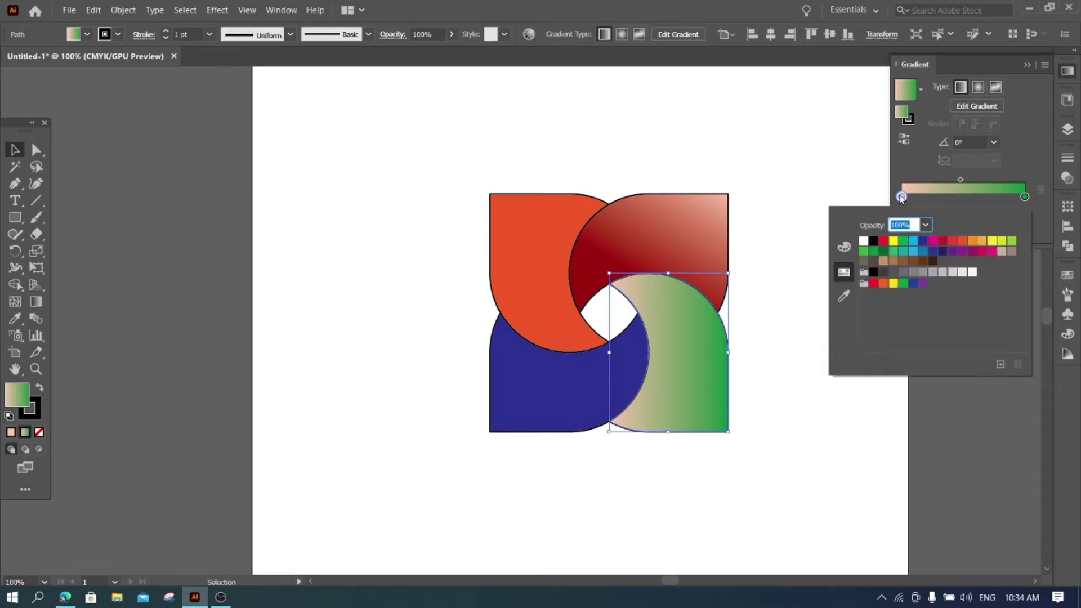
click(843, 246)
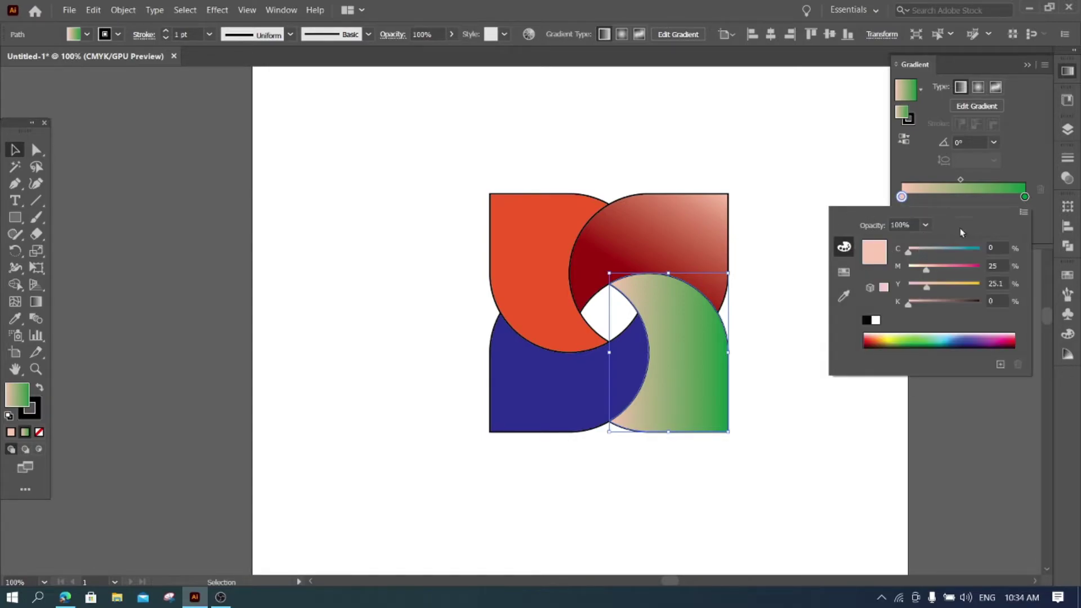
click(1022, 217)
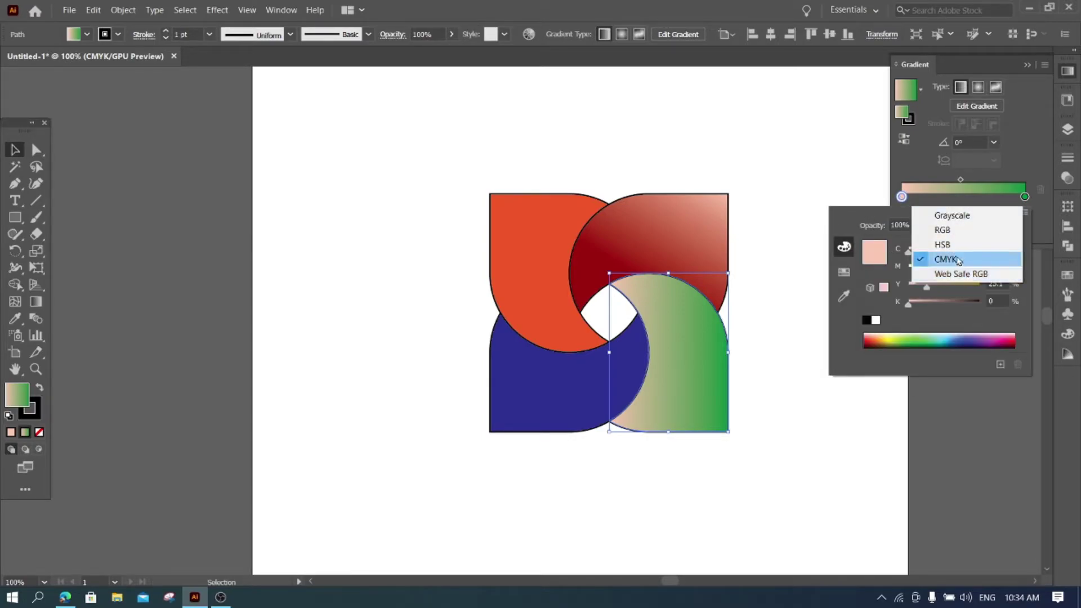
click(957, 261)
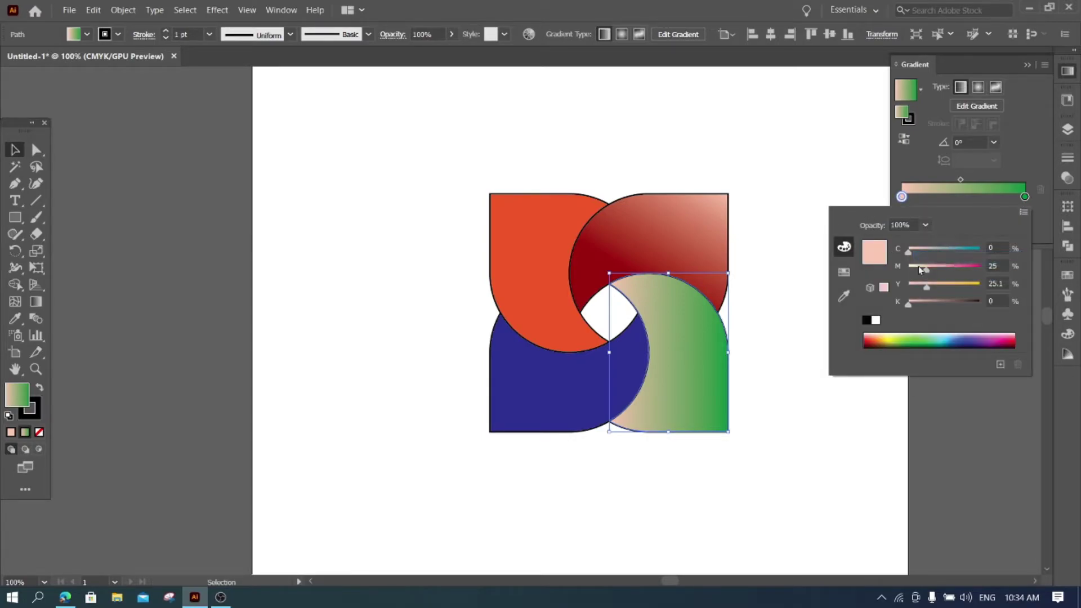
click(910, 336)
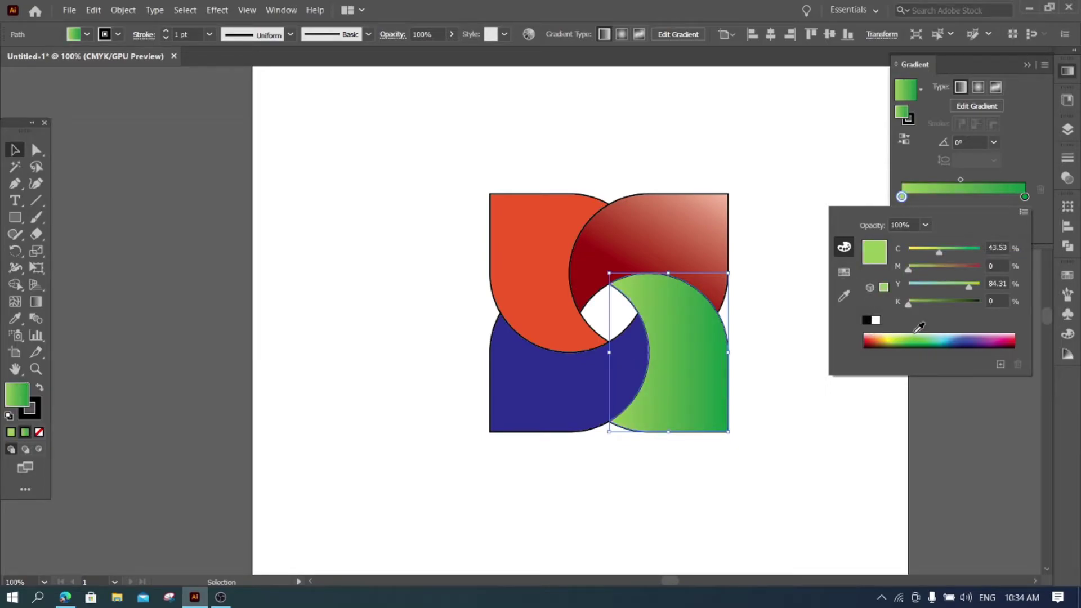
click(916, 334)
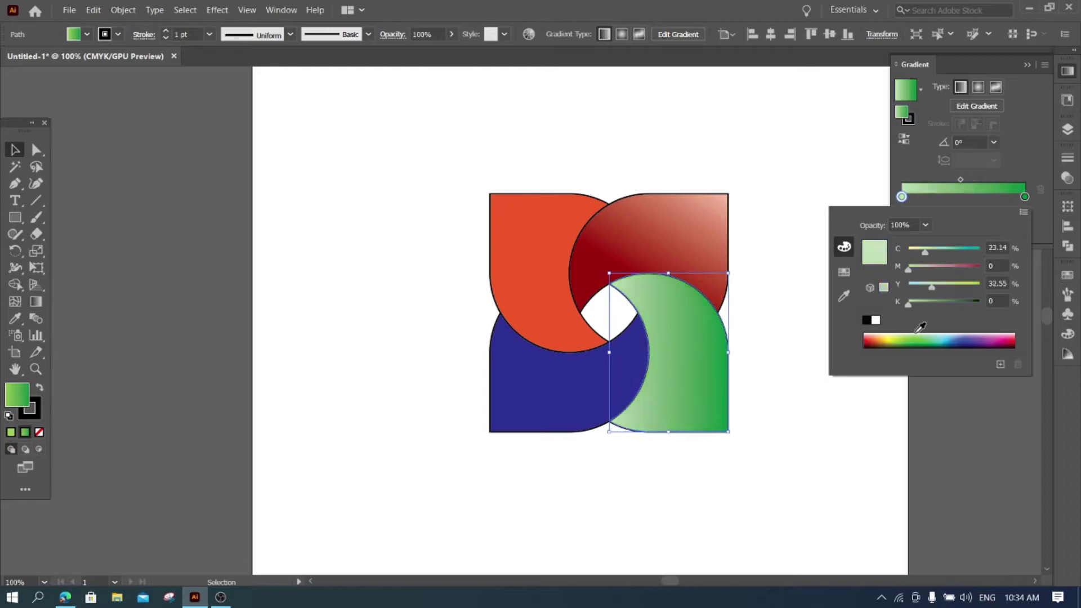
click(918, 331)
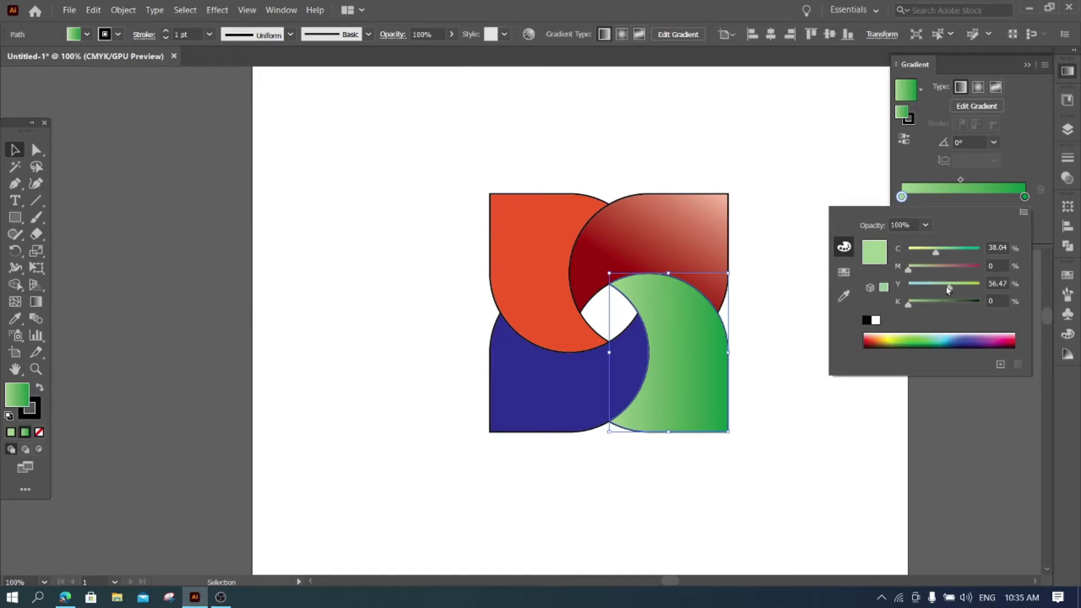
drag(947, 287, 942, 288)
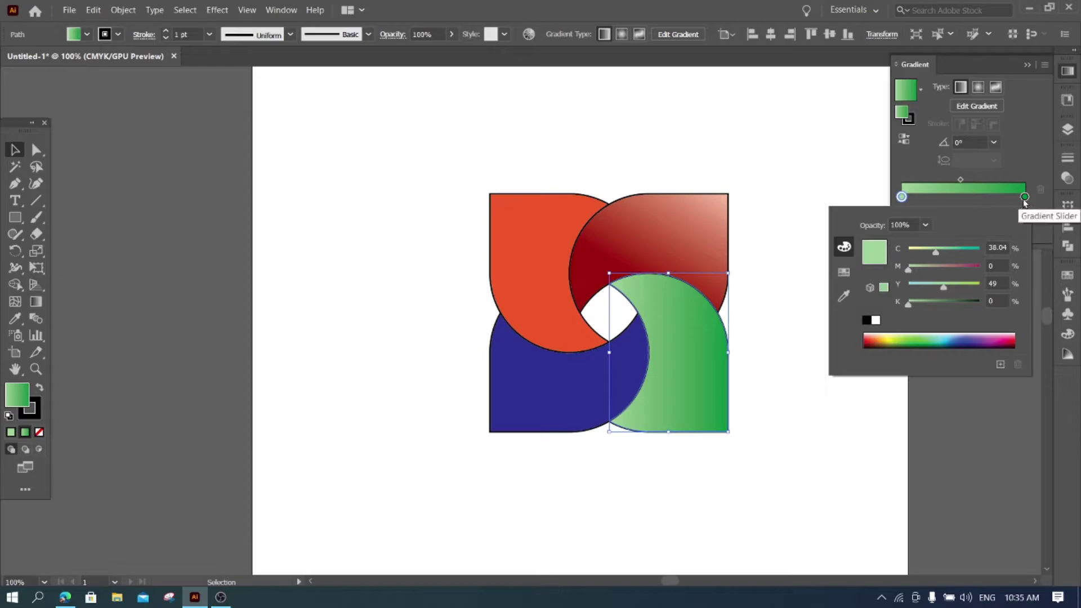
Darken the gradient's end green to K 75.
click(1024, 197)
double_click(1024, 197)
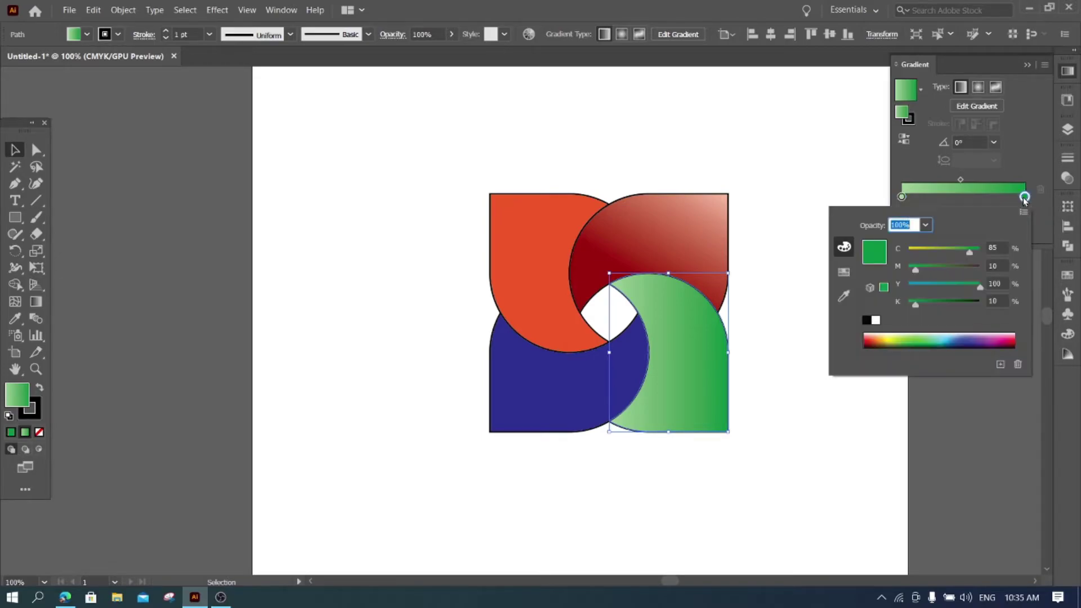
click(940, 304)
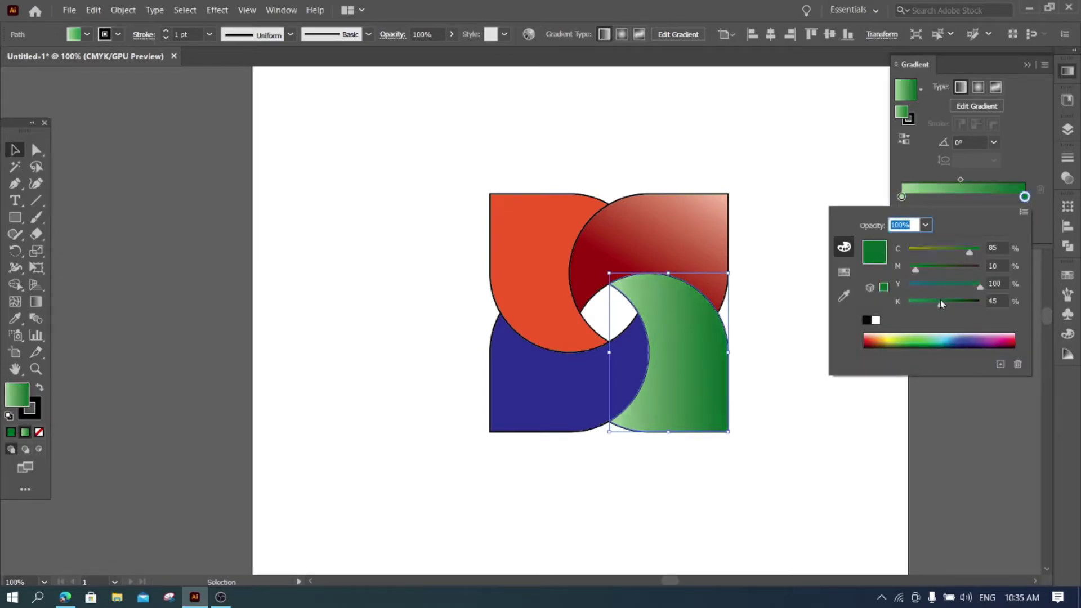
drag(940, 304, 963, 305)
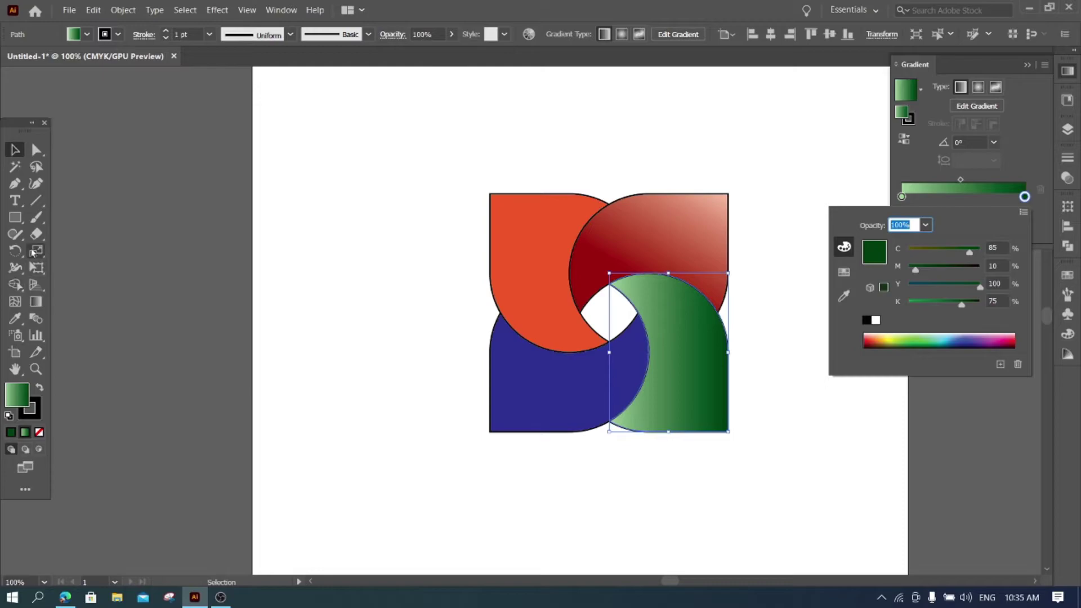
key(Escape)
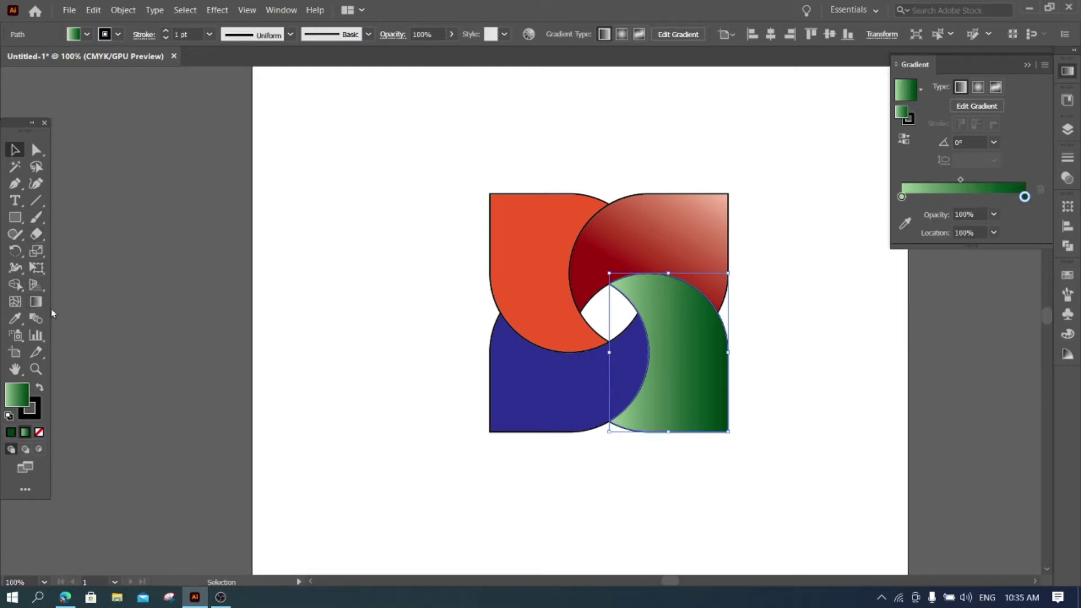
Tilt the green gradient to 137.56°, dark by the centre, pale toward the outer corner, adjusting both stops.
click(37, 304)
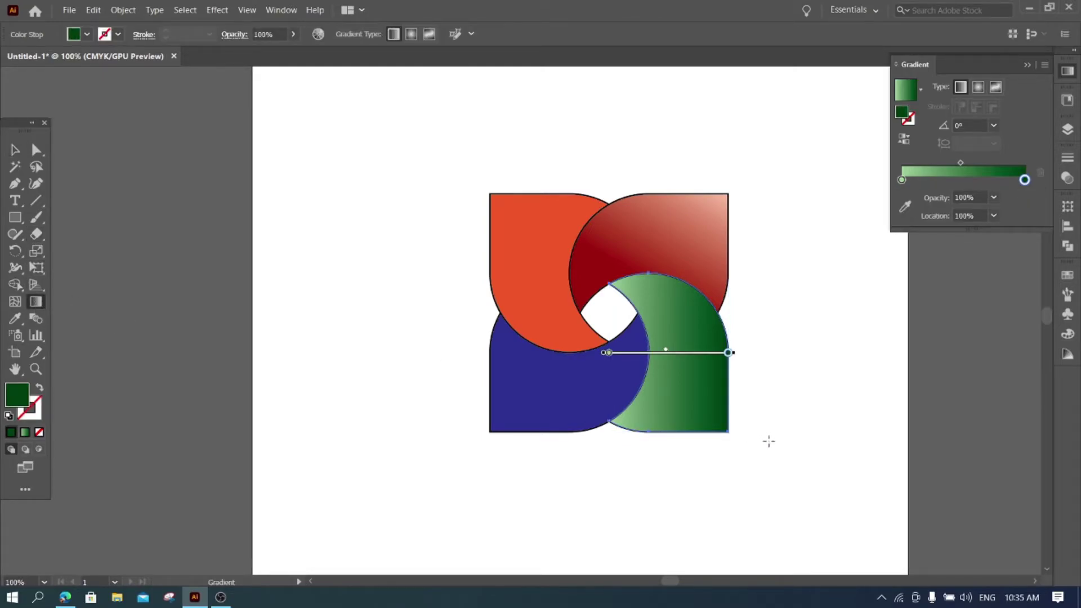
drag(767, 442, 622, 311)
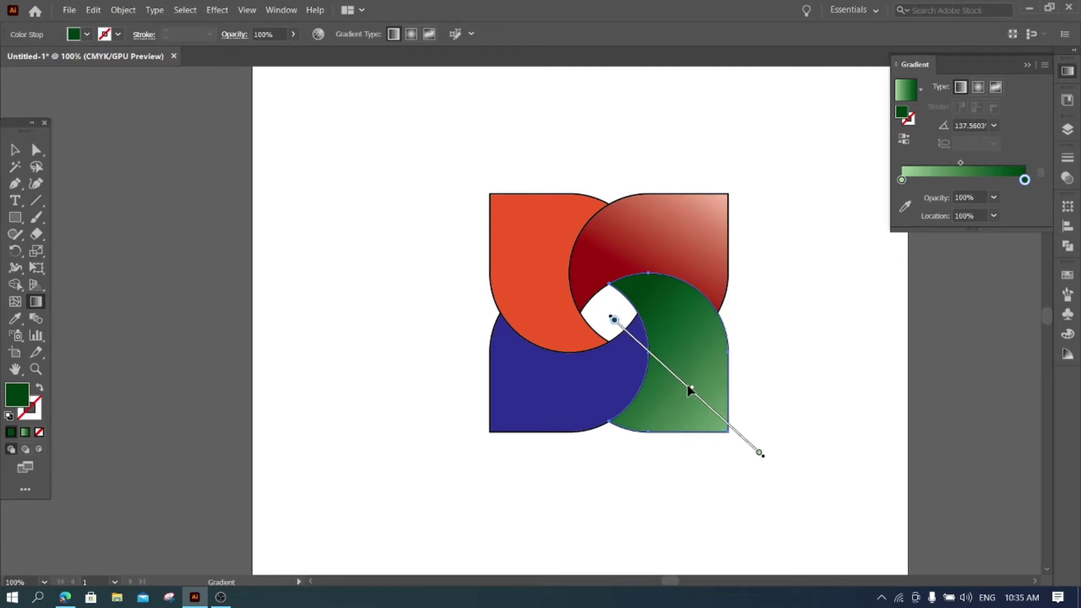
drag(613, 320, 633, 338)
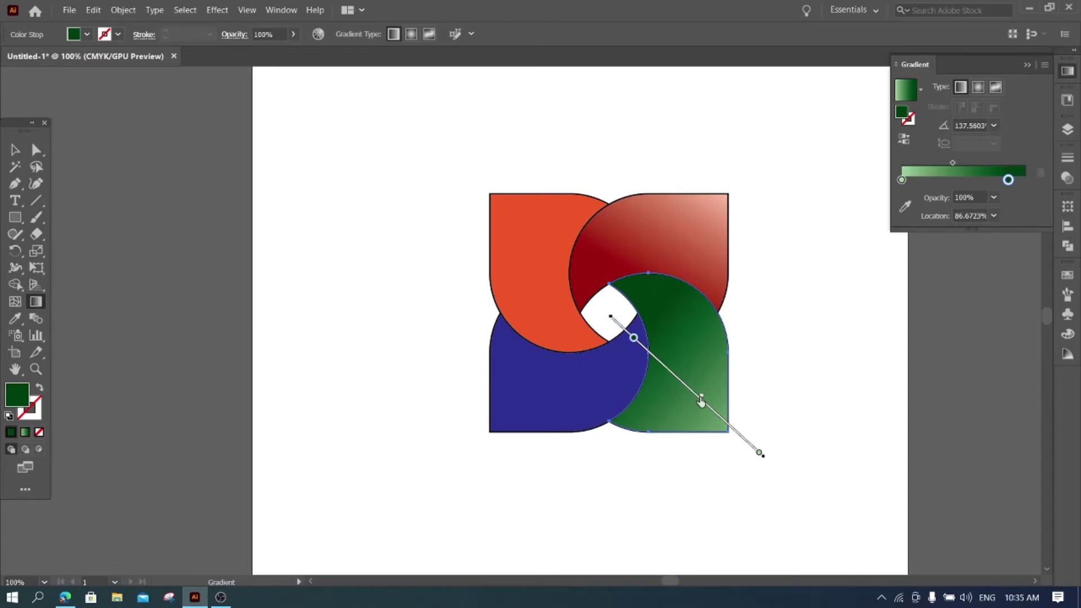
drag(758, 452, 744, 439)
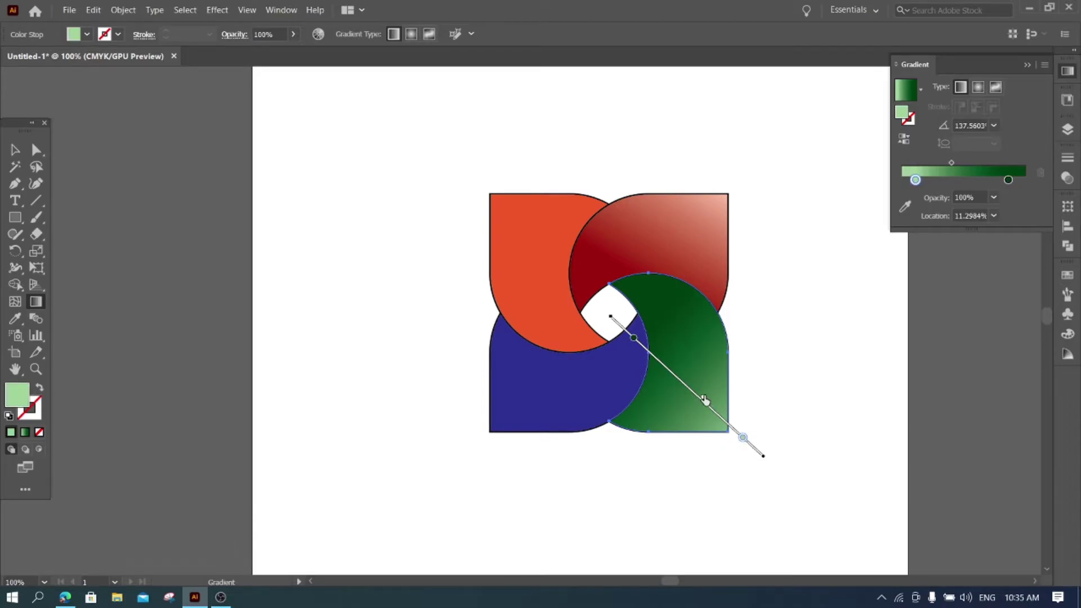
click(634, 341)
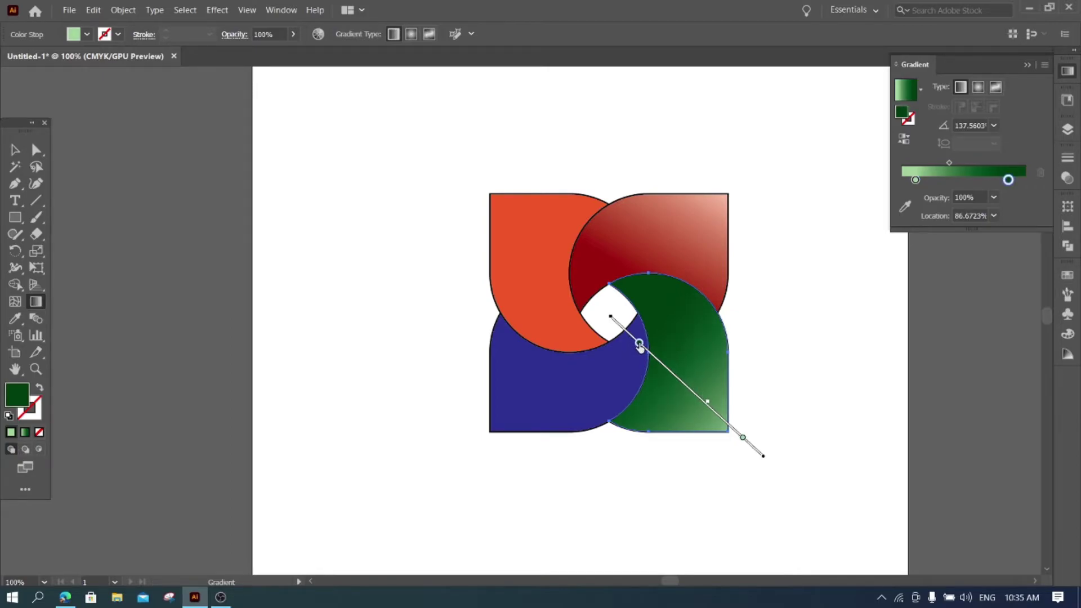
drag(640, 347, 628, 333)
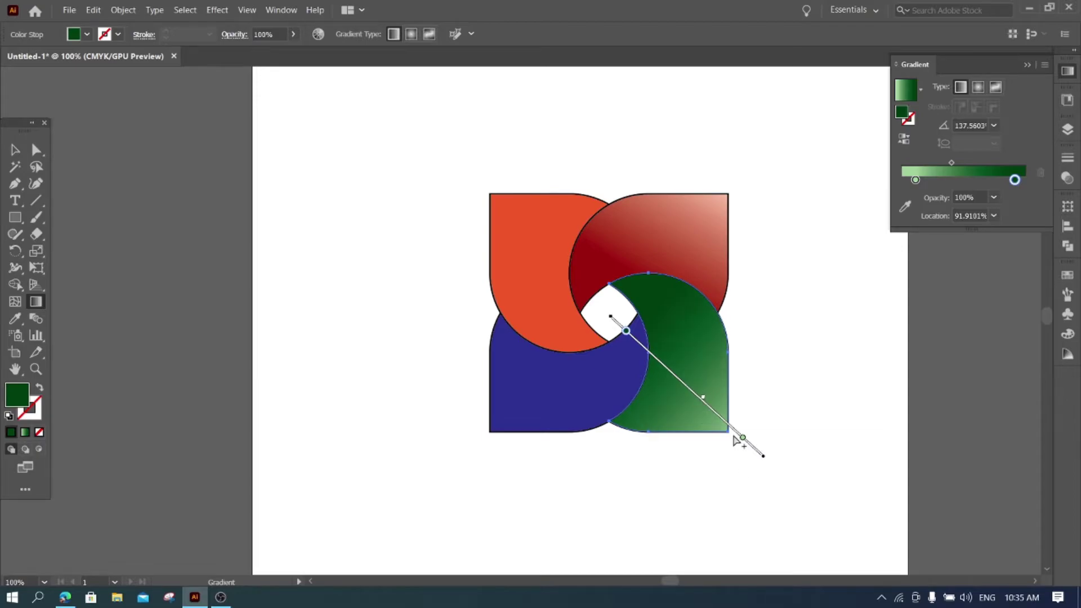
drag(743, 439, 729, 426)
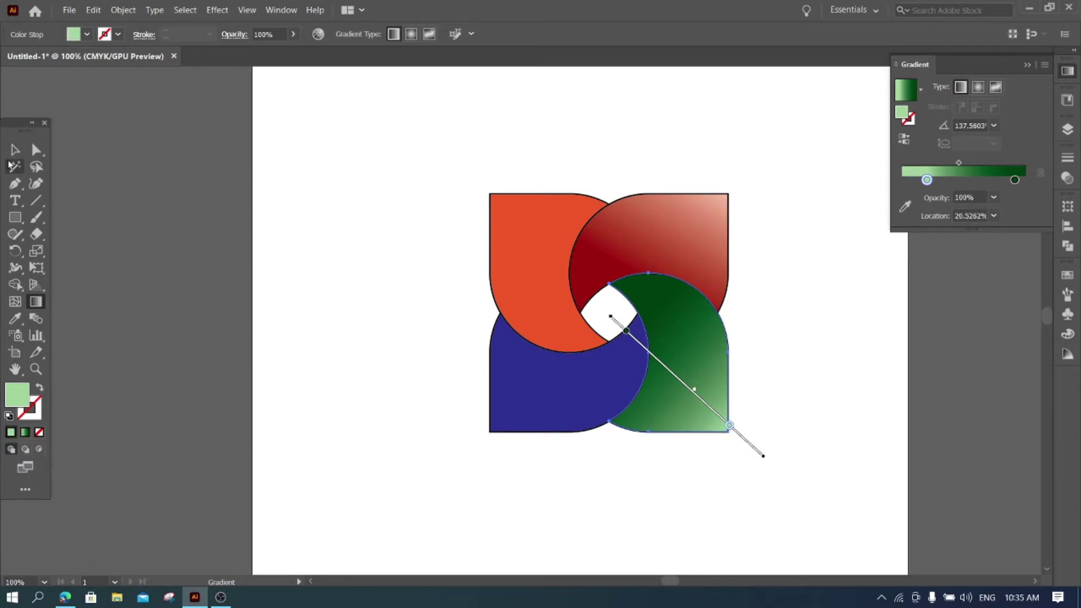
click(14, 150)
Apply the gradient to the blue lower-left piece and make its end stop a blue swatch at 100%.
click(531, 415)
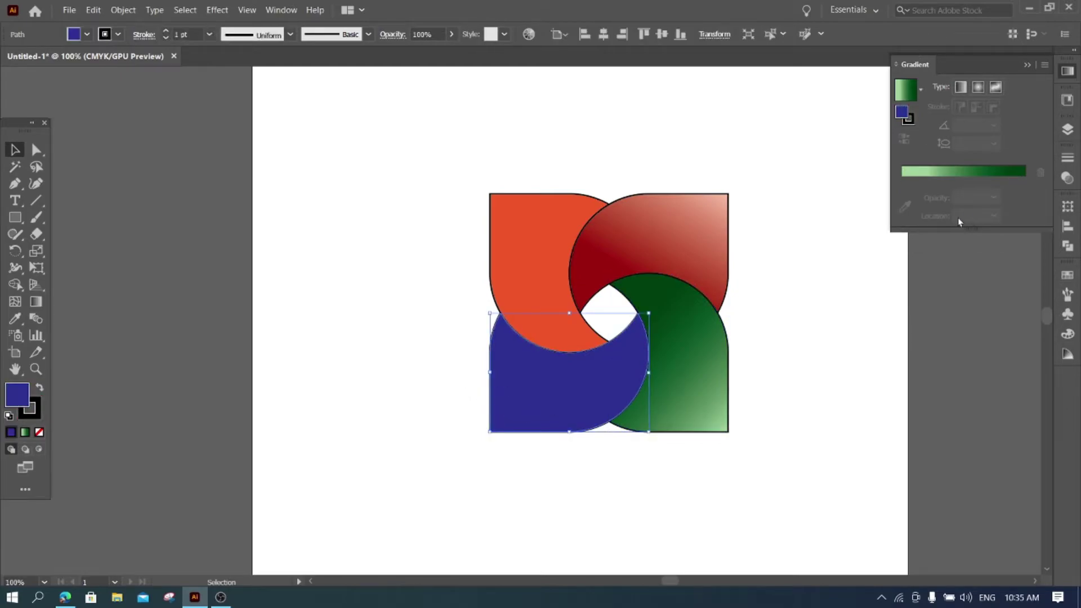
click(1022, 171)
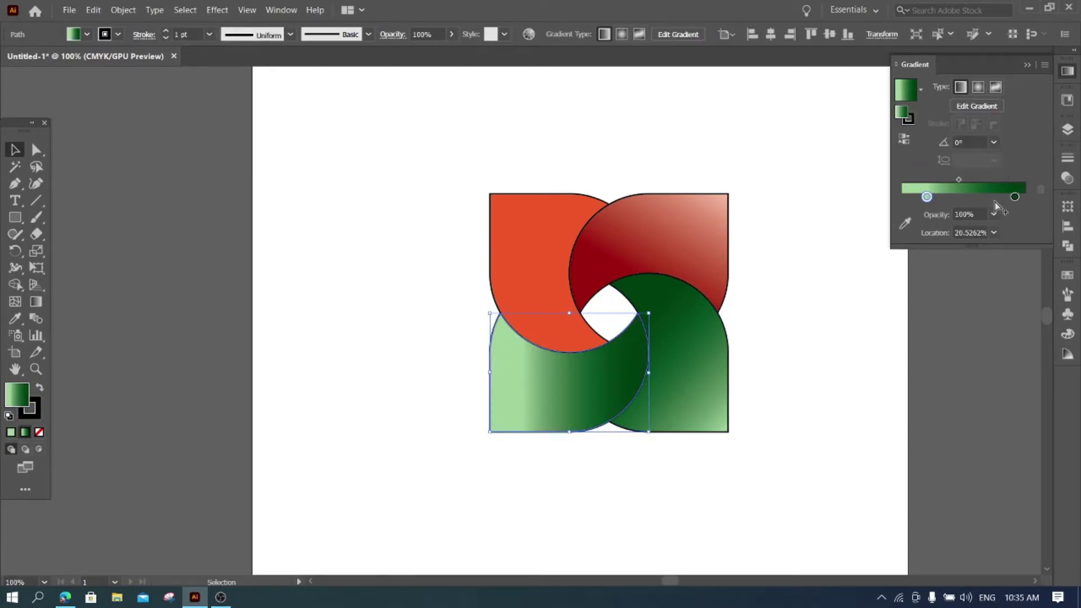
drag(1015, 197, 1024, 197)
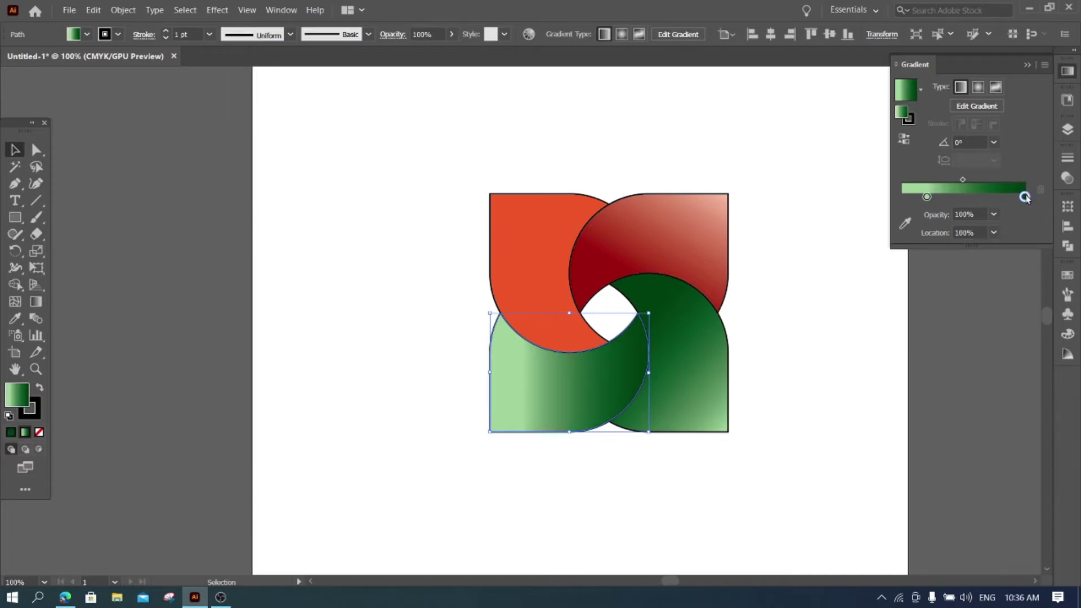
double_click(1025, 197)
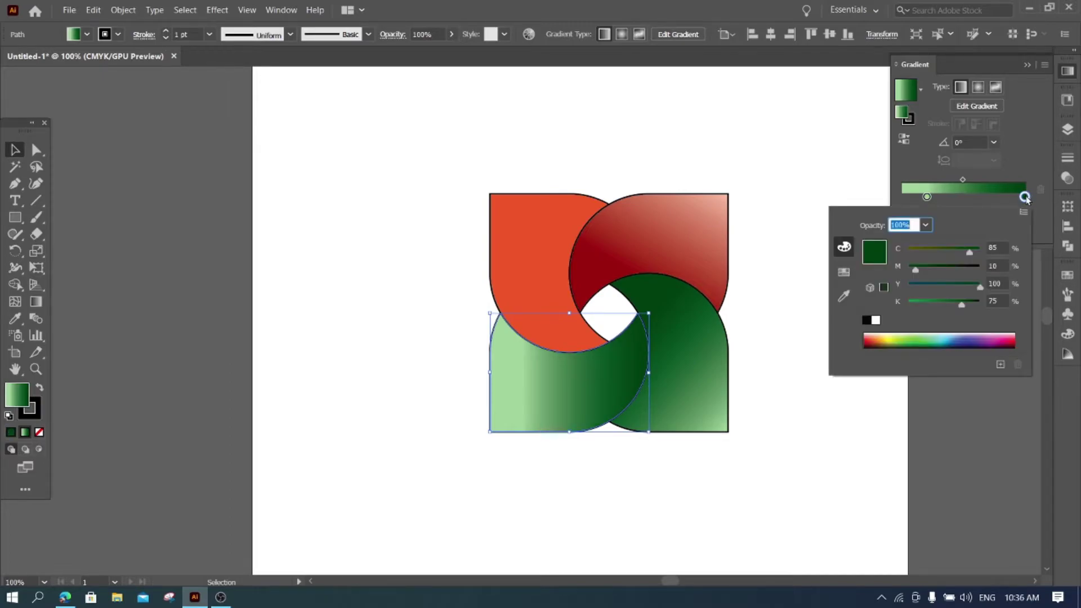
click(973, 342)
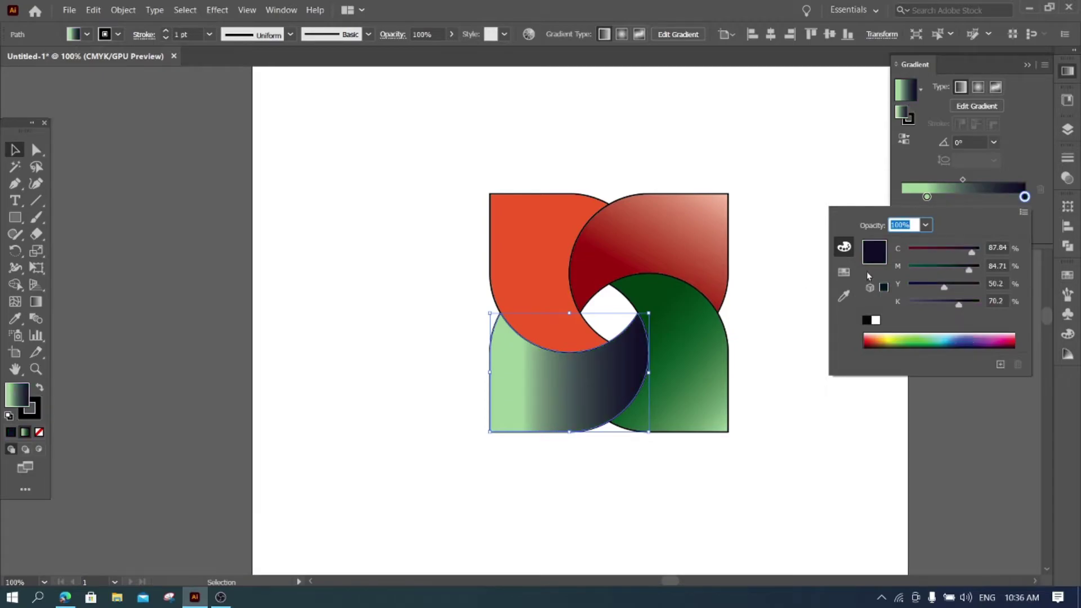
click(843, 272)
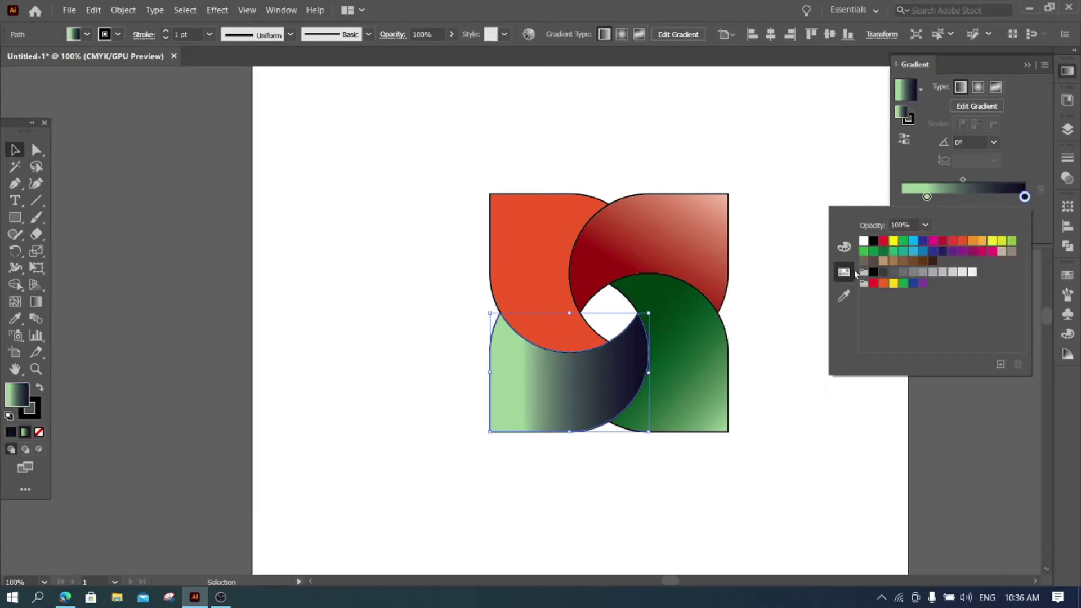
click(933, 251)
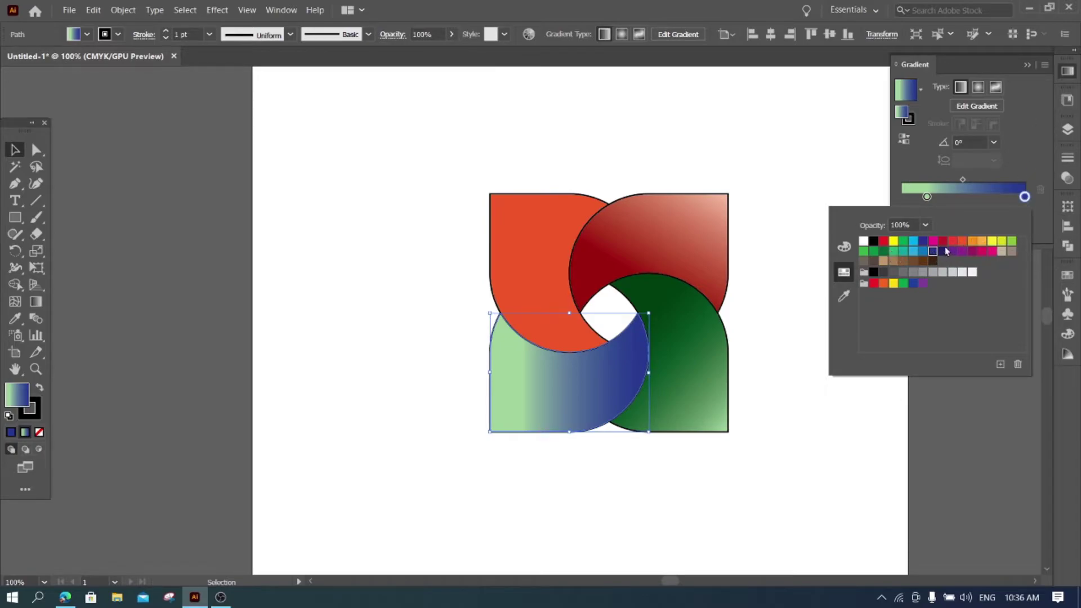
click(926, 197)
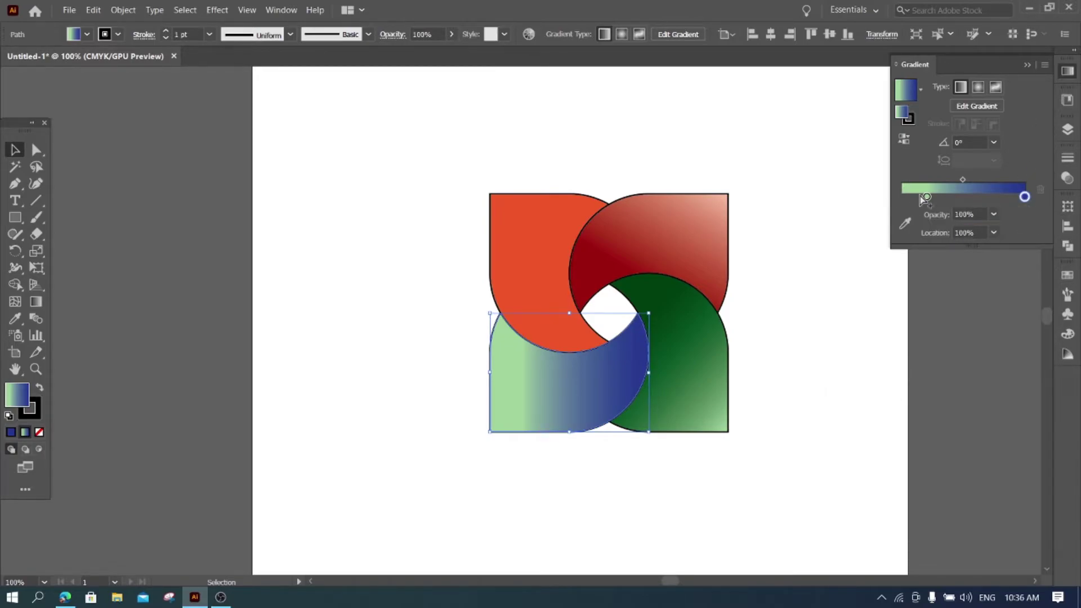
click(928, 197)
double_click(928, 197)
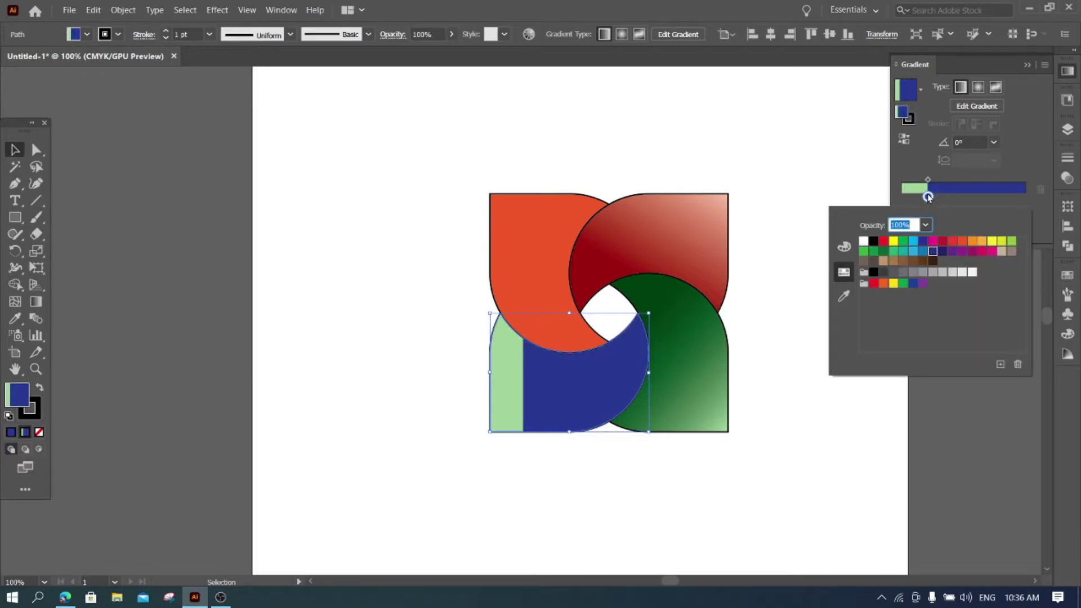
click(927, 197)
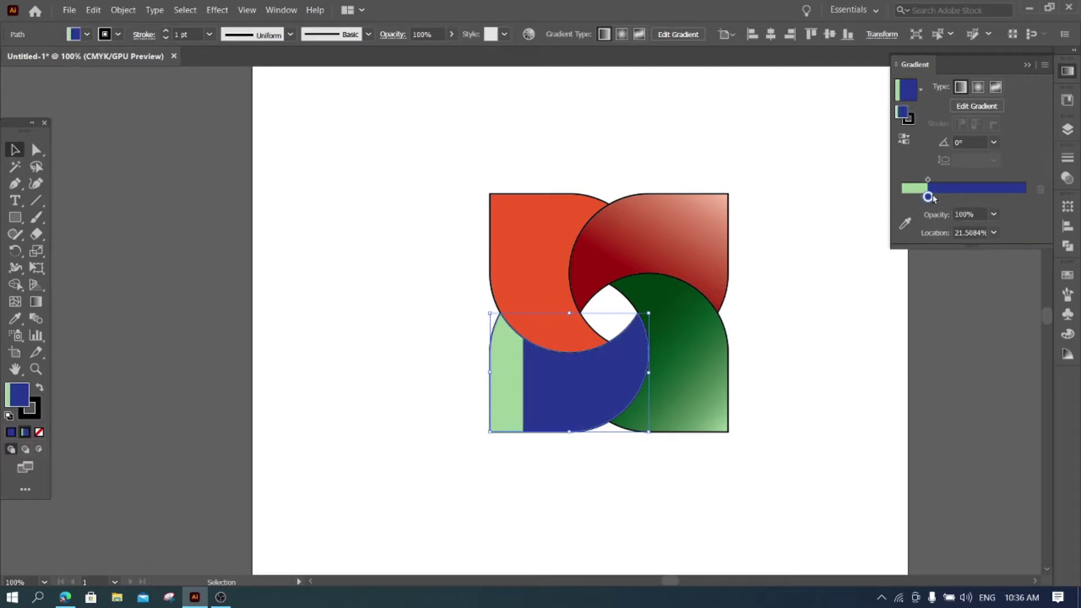
drag(928, 197, 1025, 197)
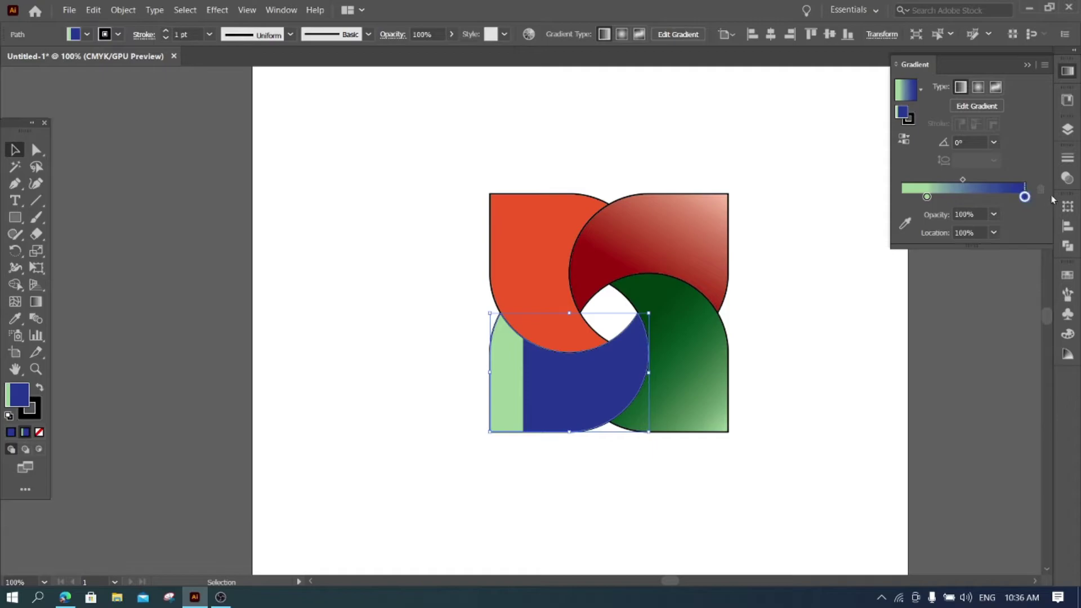
Change the starting stop from green to a soft light blue in CMYK.
click(926, 197)
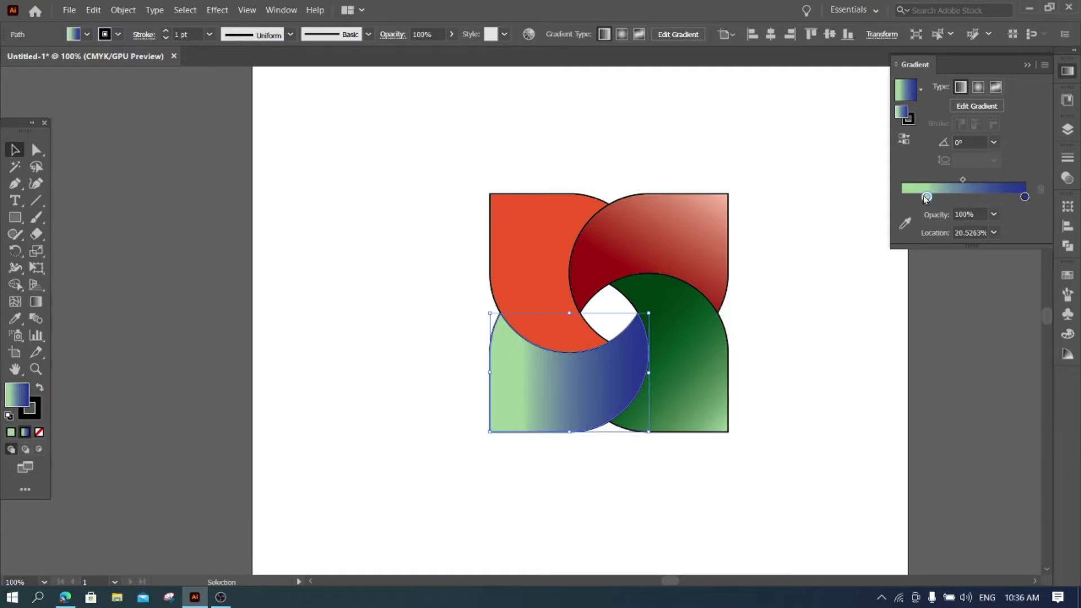
double_click(926, 197)
click(843, 247)
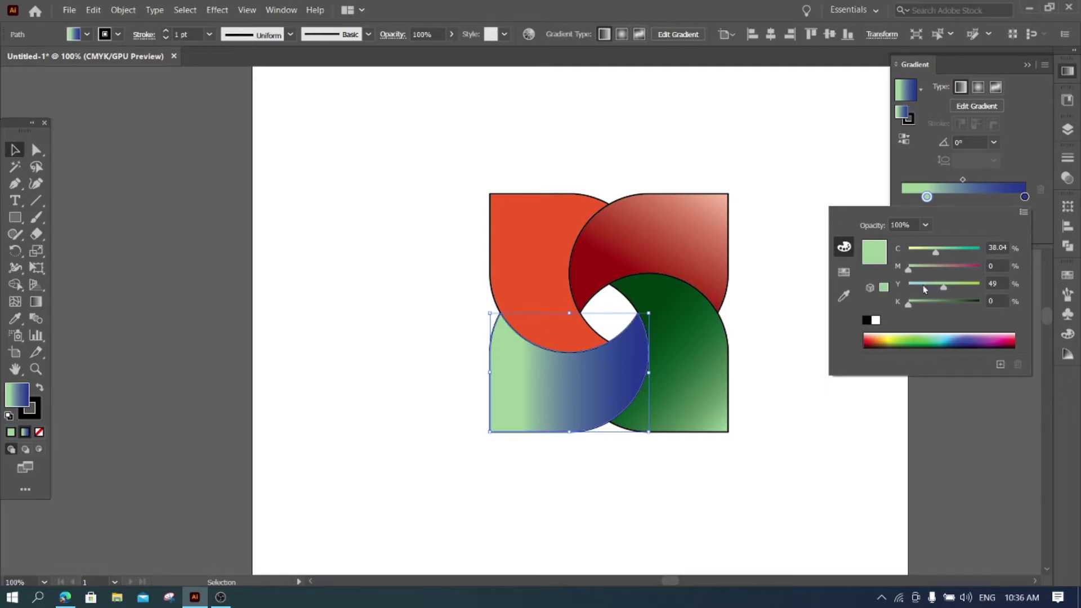
click(916, 284)
click(963, 338)
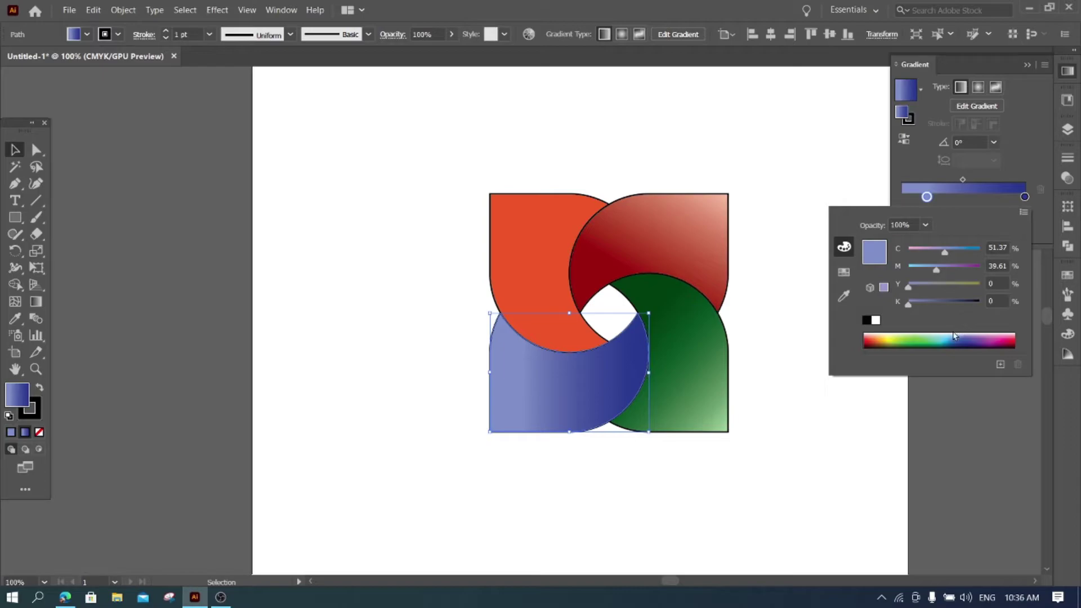
click(955, 327)
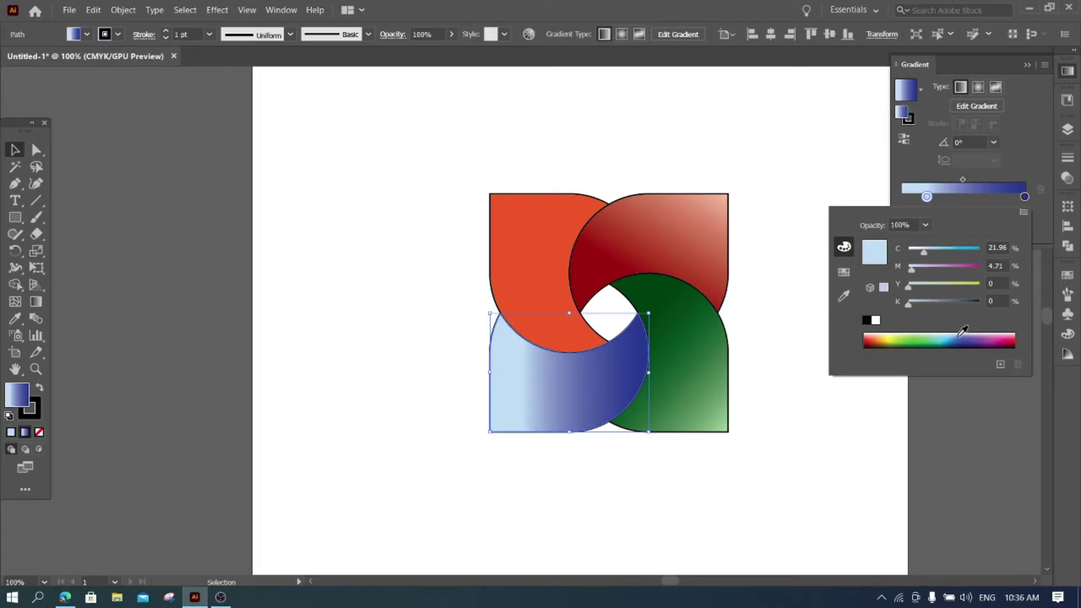
click(960, 335)
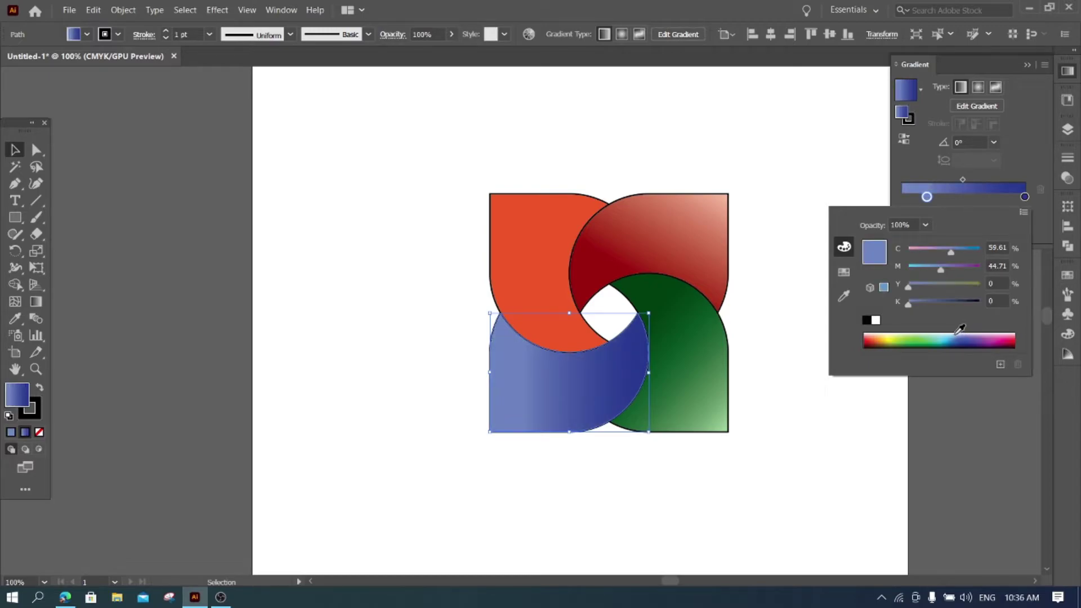
click(957, 335)
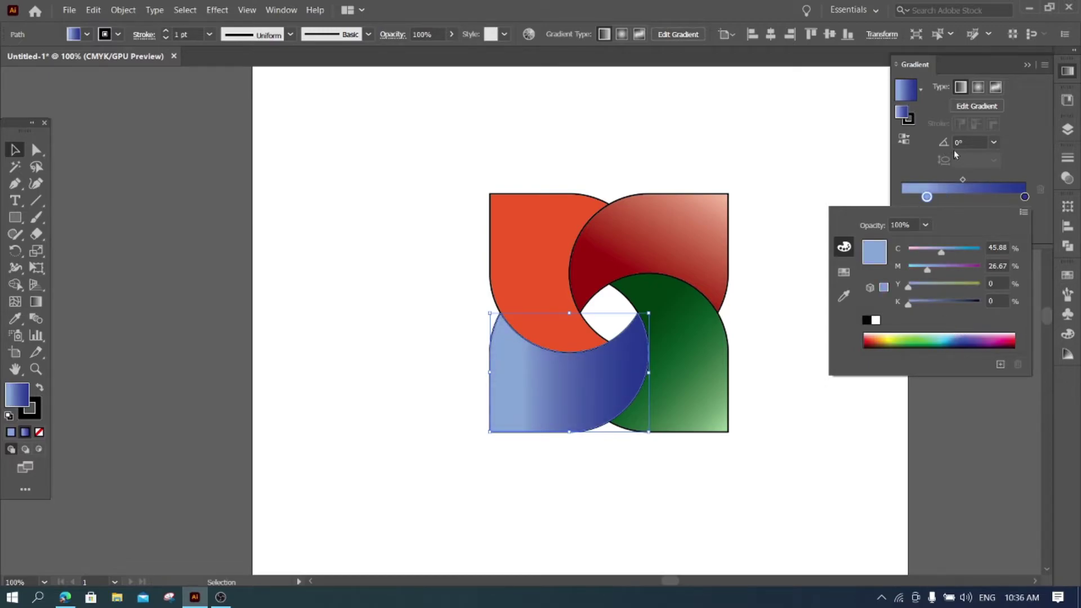
Darken the end stop to a dark navy with added black.
click(1025, 197)
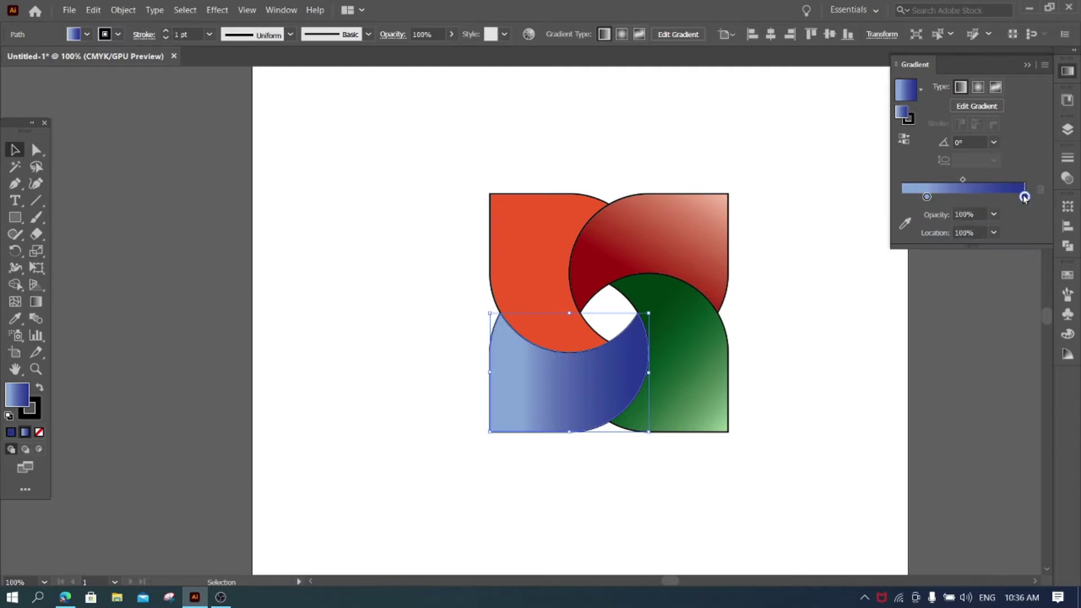
double_click(1024, 197)
click(941, 303)
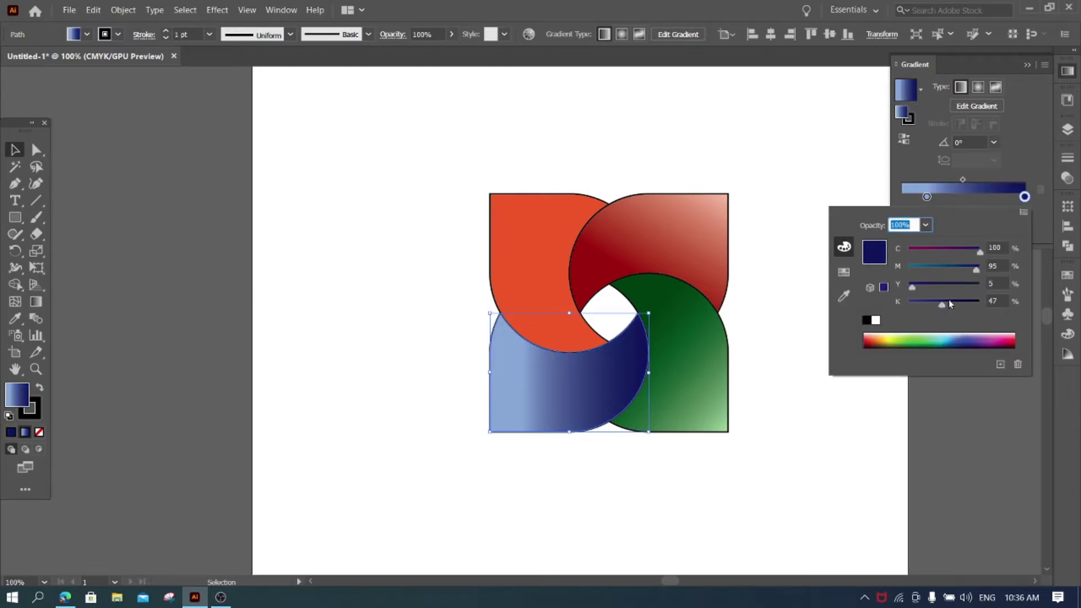
click(949, 302)
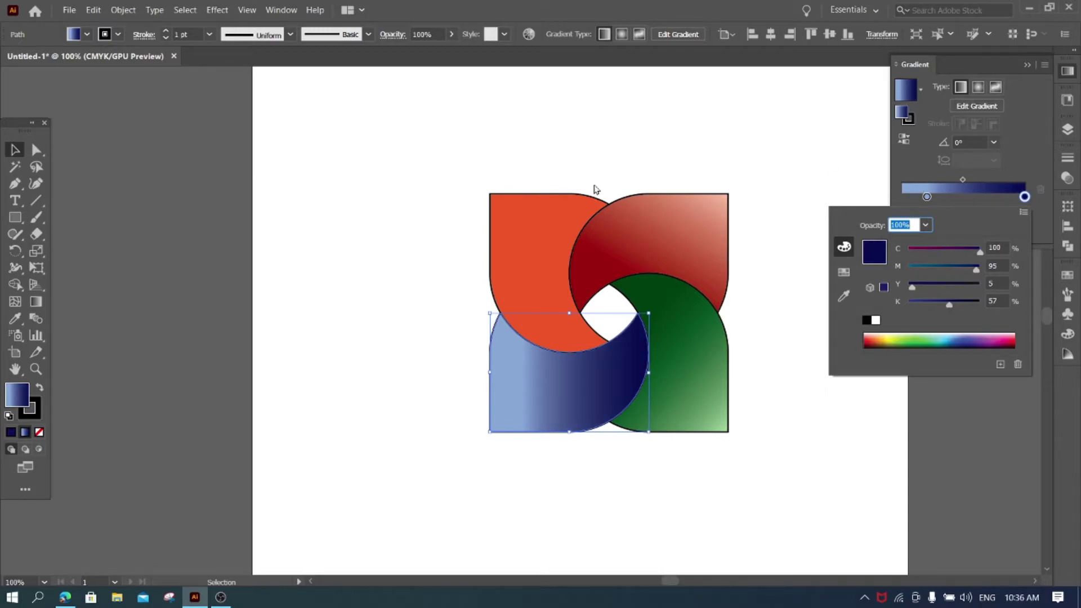
key(Escape)
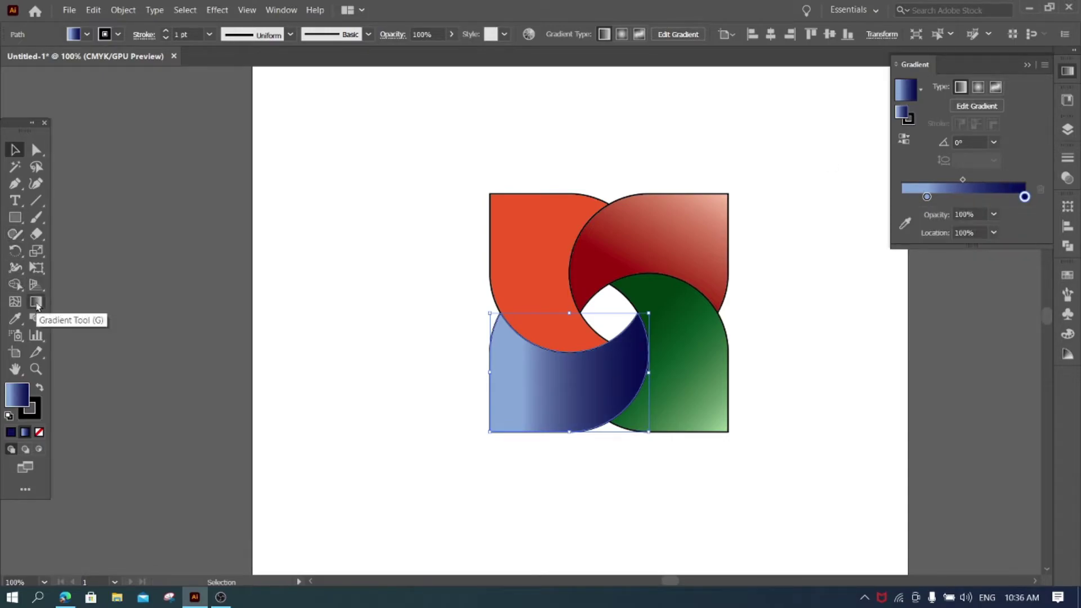
Tilt the blue gradient to 42.02°, from the pale outer corner to dark navy near the centre.
click(36, 302)
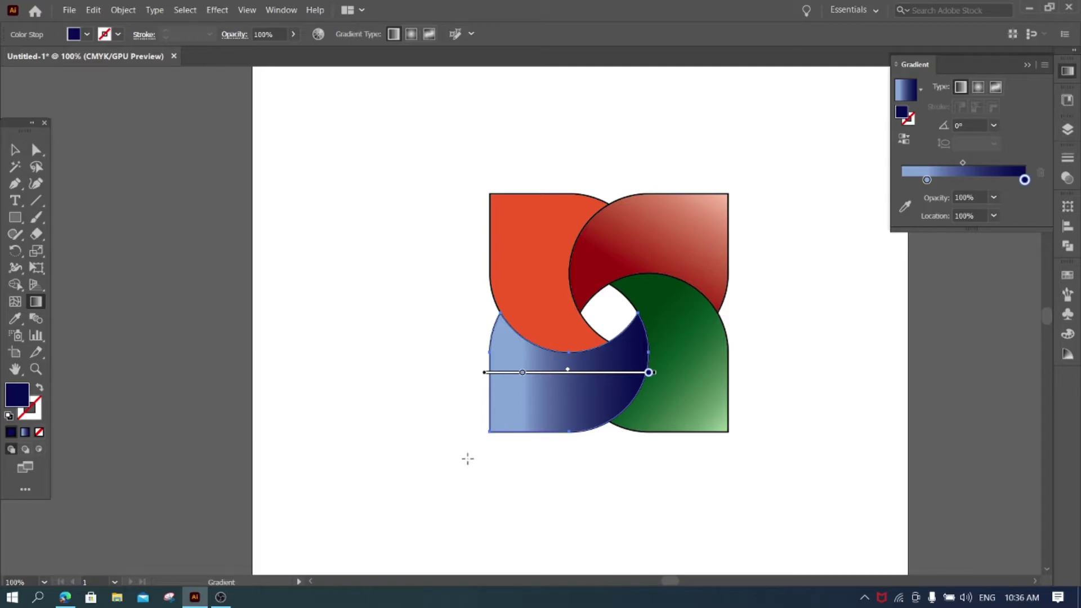
drag(463, 462, 616, 325)
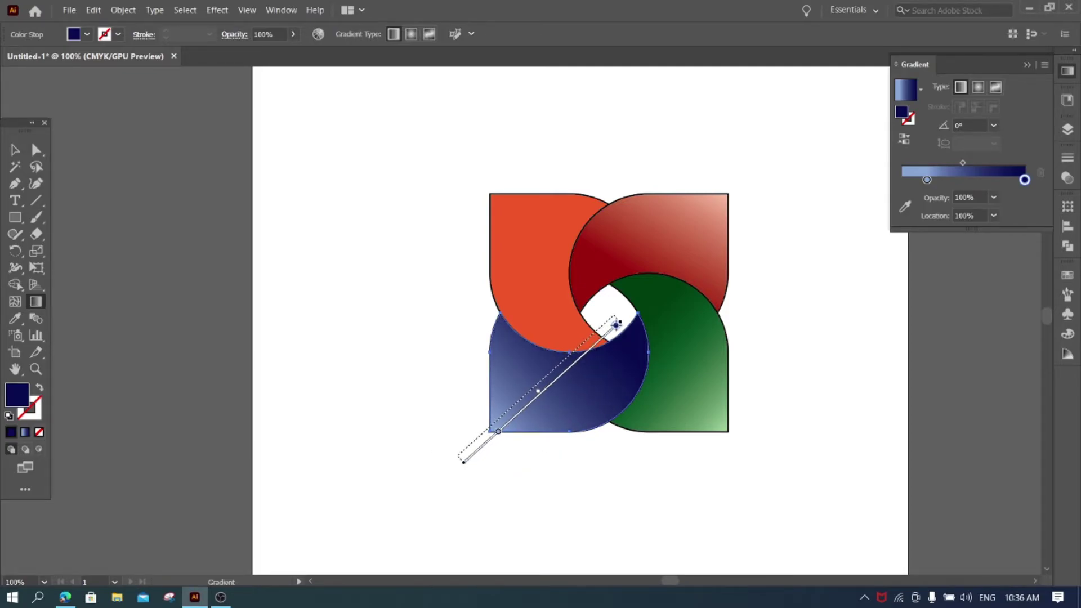
drag(618, 325, 611, 319)
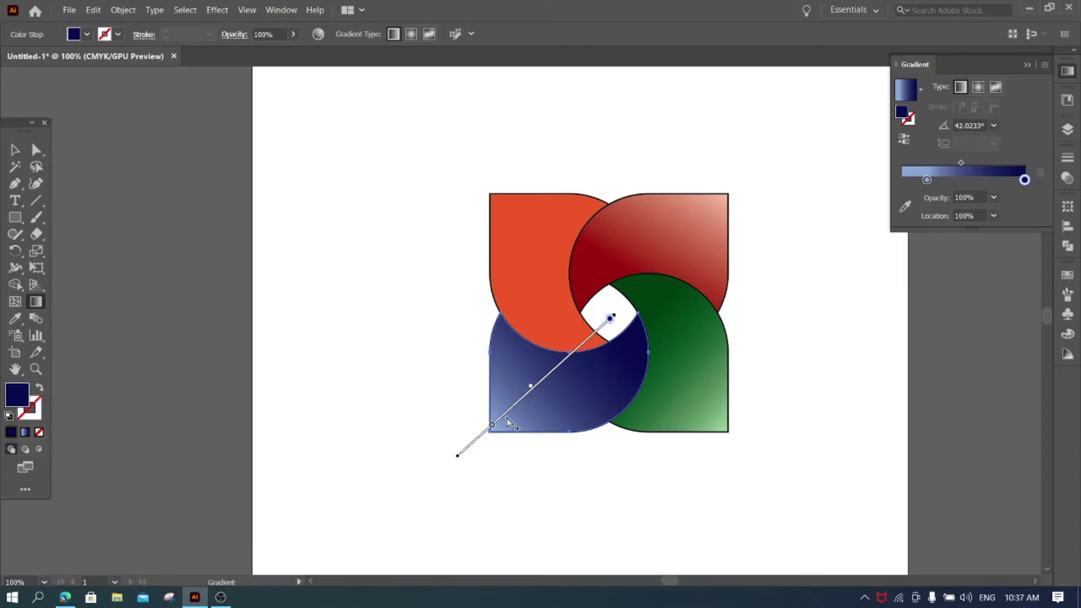
drag(491, 428, 505, 416)
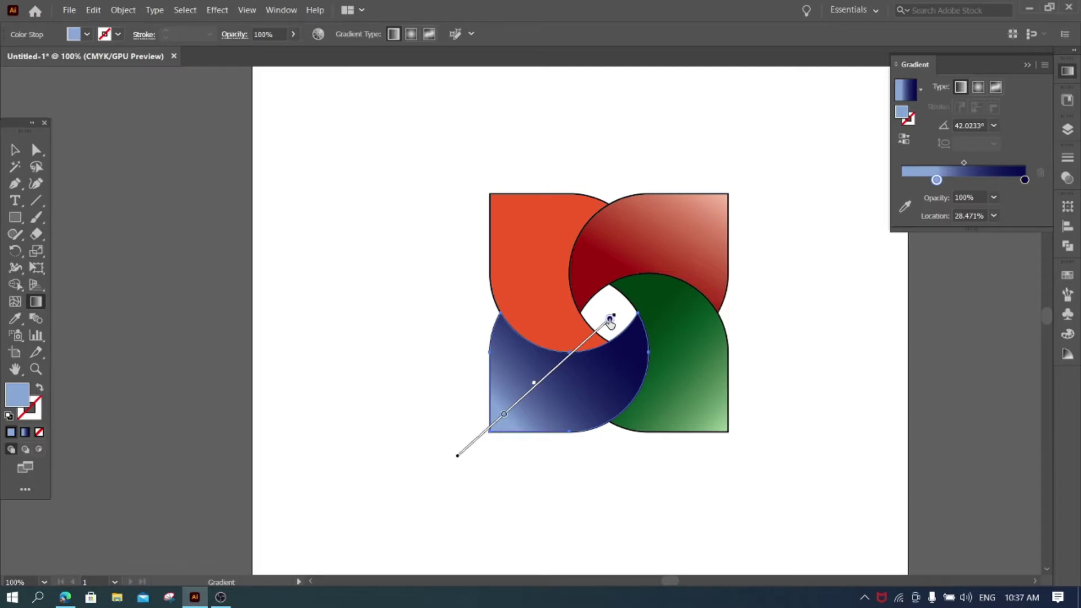
drag(610, 320, 600, 331)
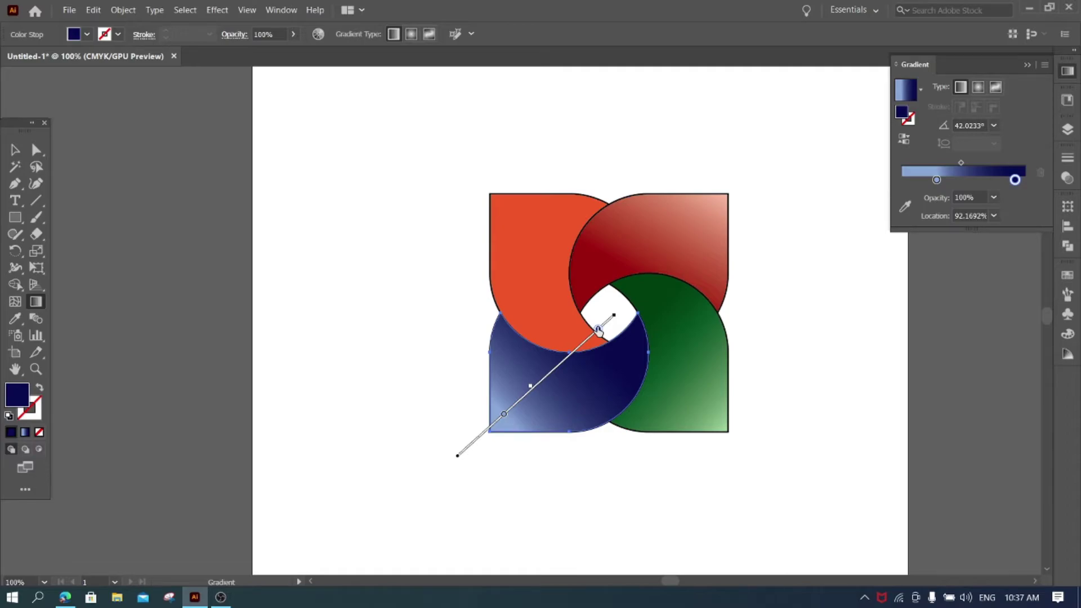
drag(598, 331, 604, 330)
Apply the gradient to the upper-left orange piece with an orange-red swatch as its end stop.
key(v)
click(369, 322)
click(518, 233)
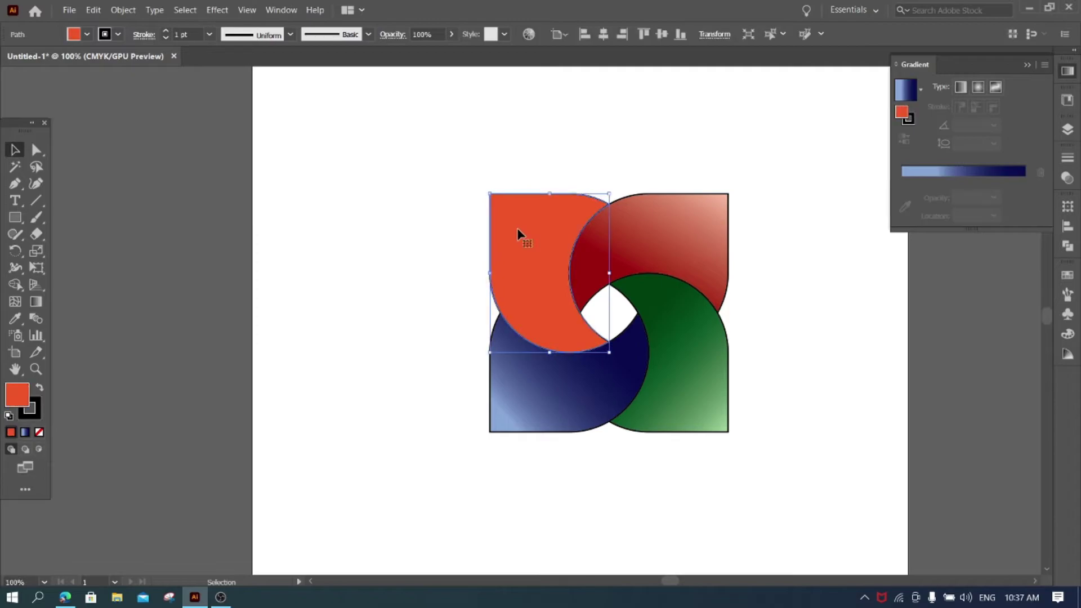
click(1016, 174)
double_click(1018, 197)
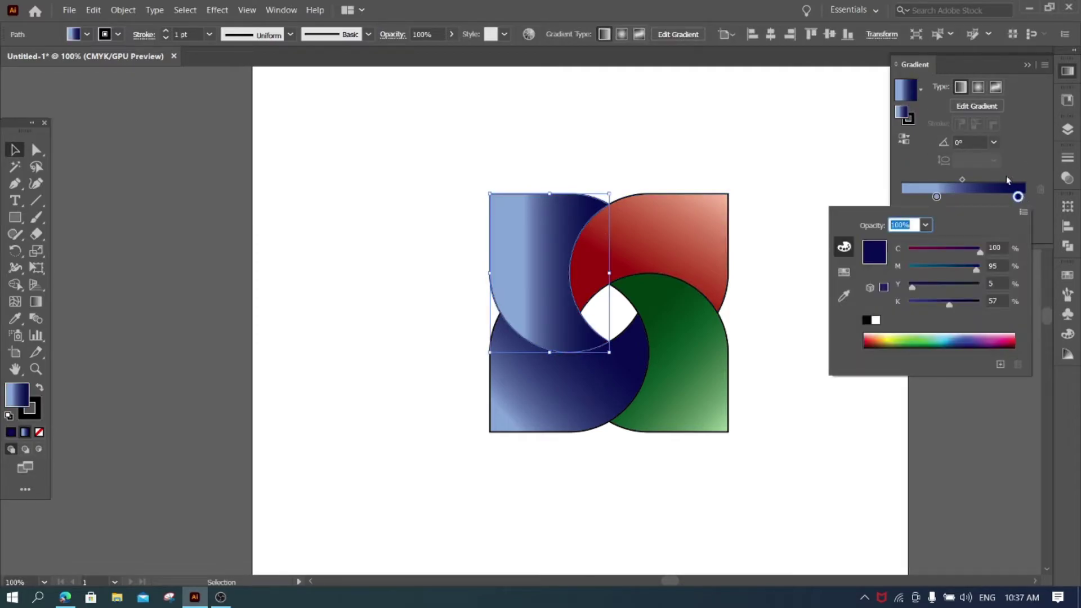
click(849, 273)
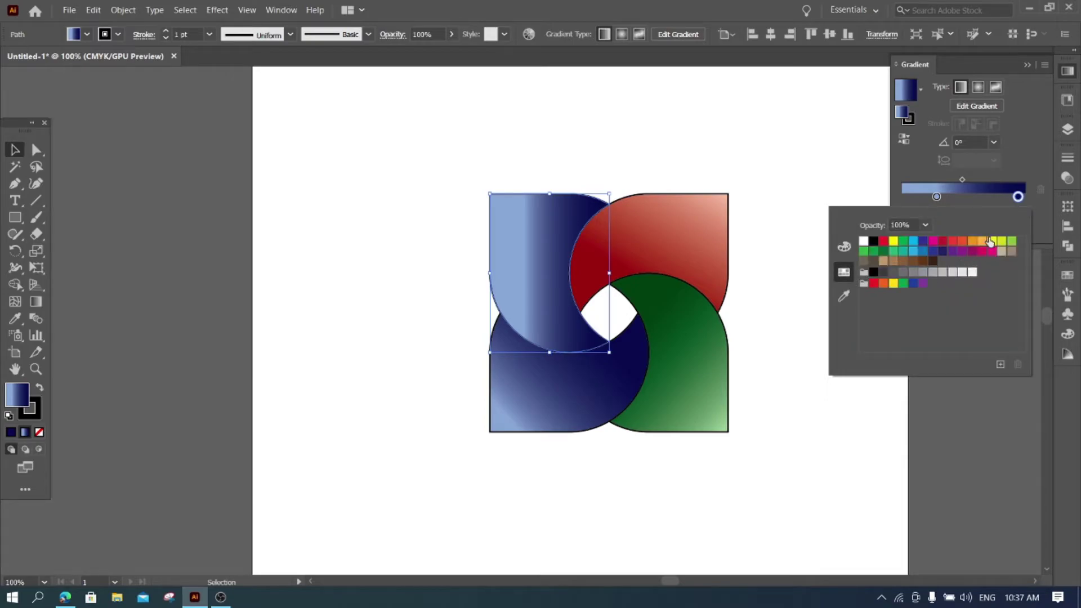
click(962, 242)
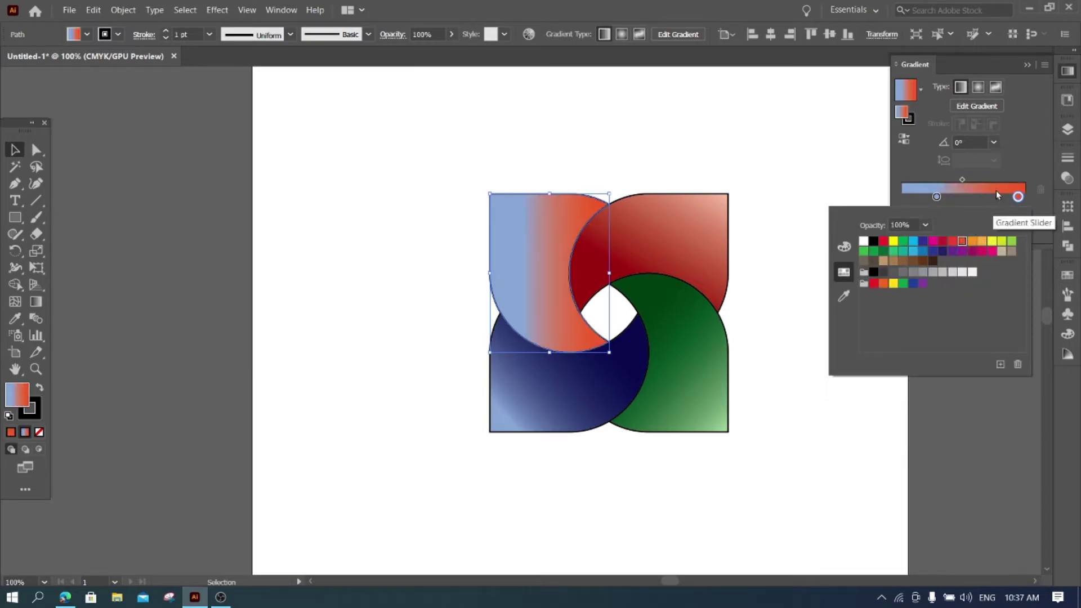
Change the left gradient stop from light blue to a light yellow in CMYK.
click(936, 197)
double_click(936, 197)
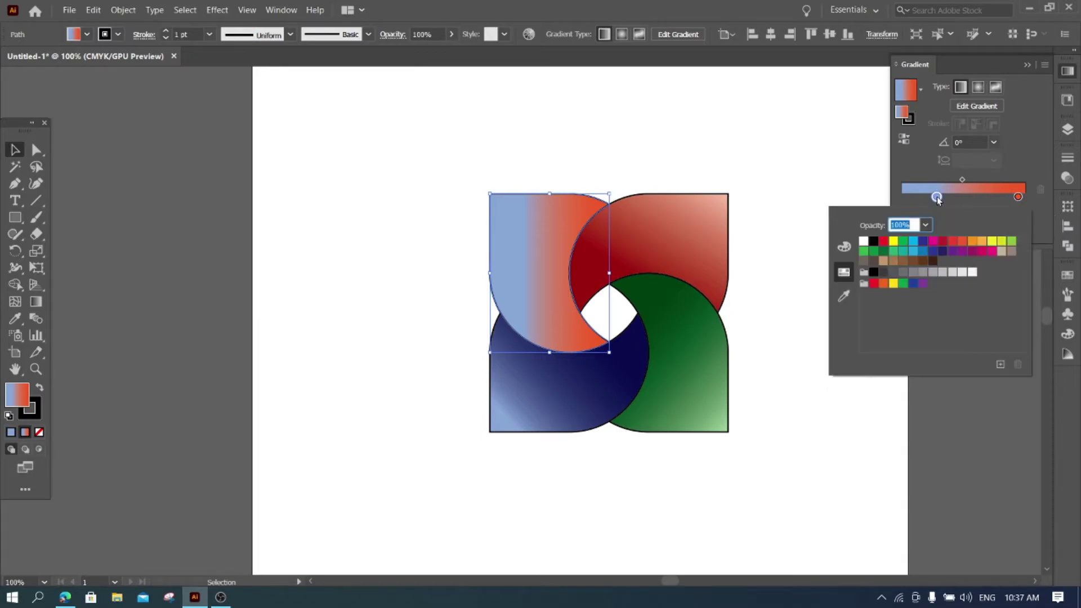
click(843, 247)
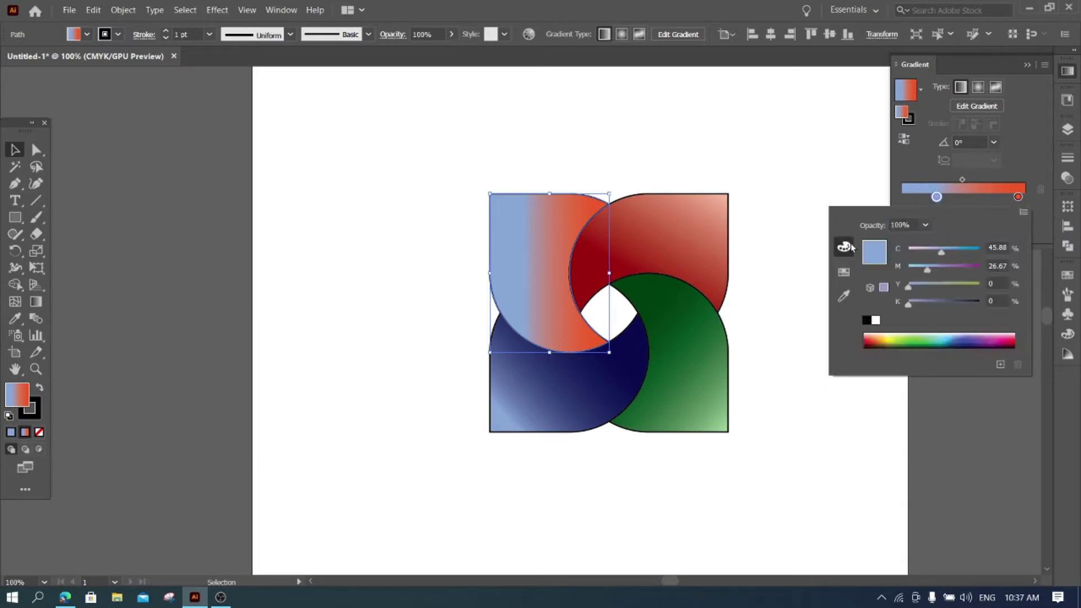
click(883, 334)
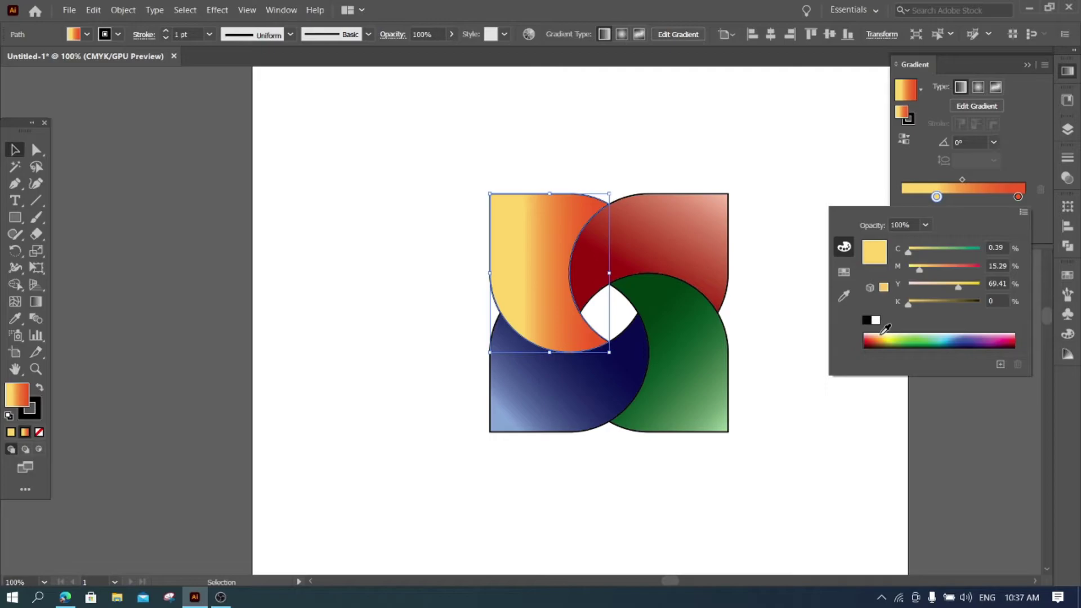
click(888, 331)
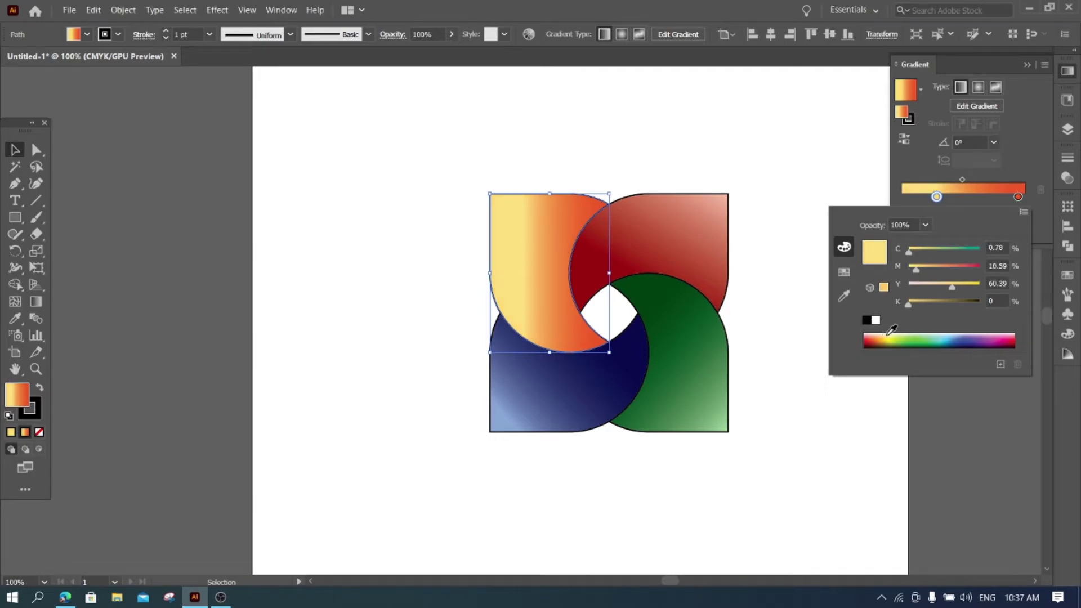
click(889, 331)
click(884, 332)
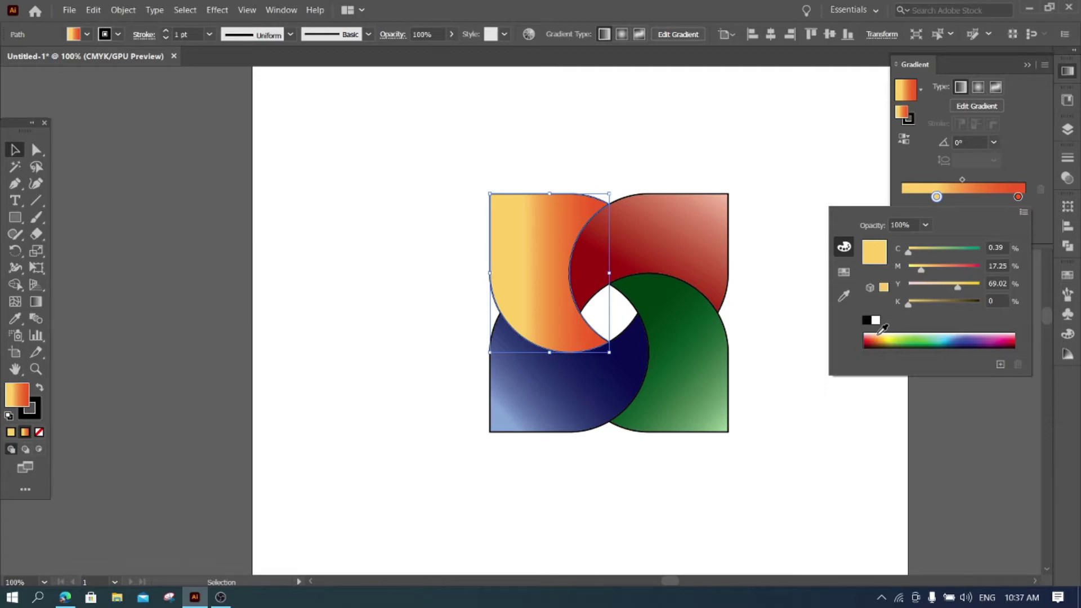
click(884, 332)
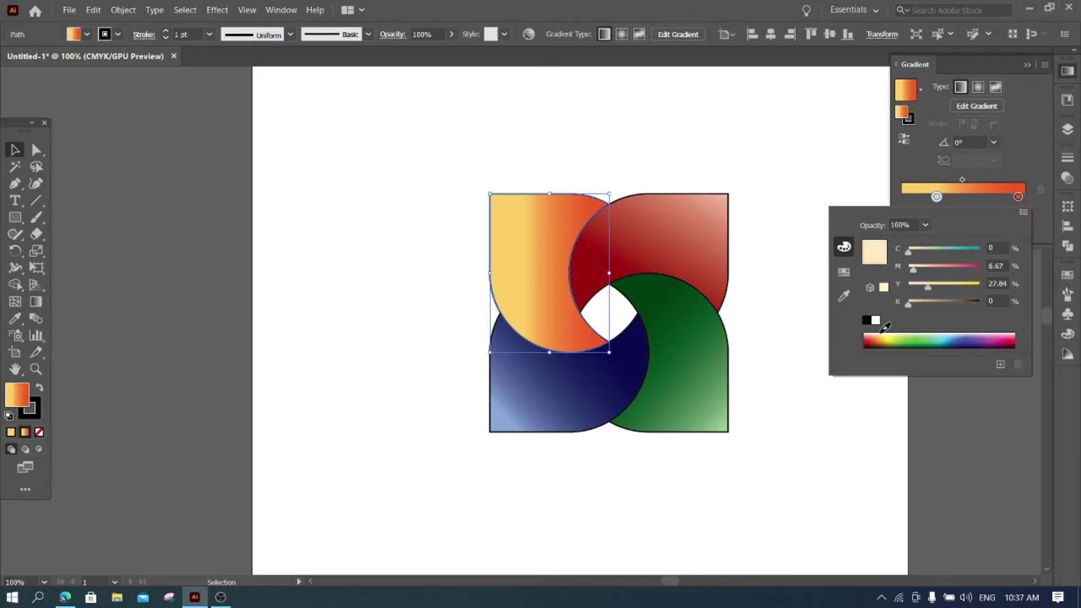
click(887, 330)
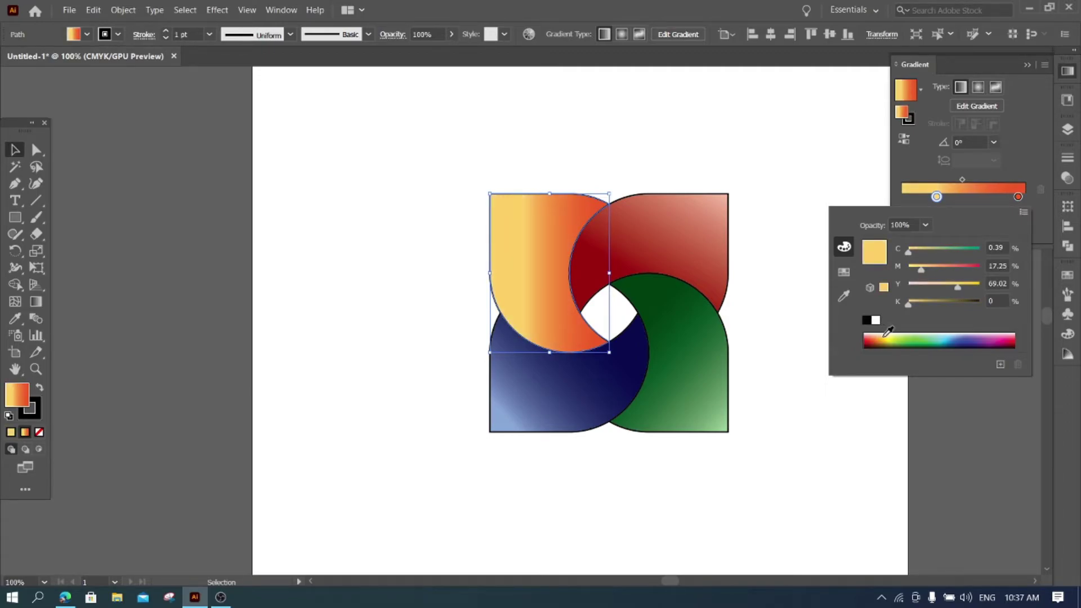
click(885, 331)
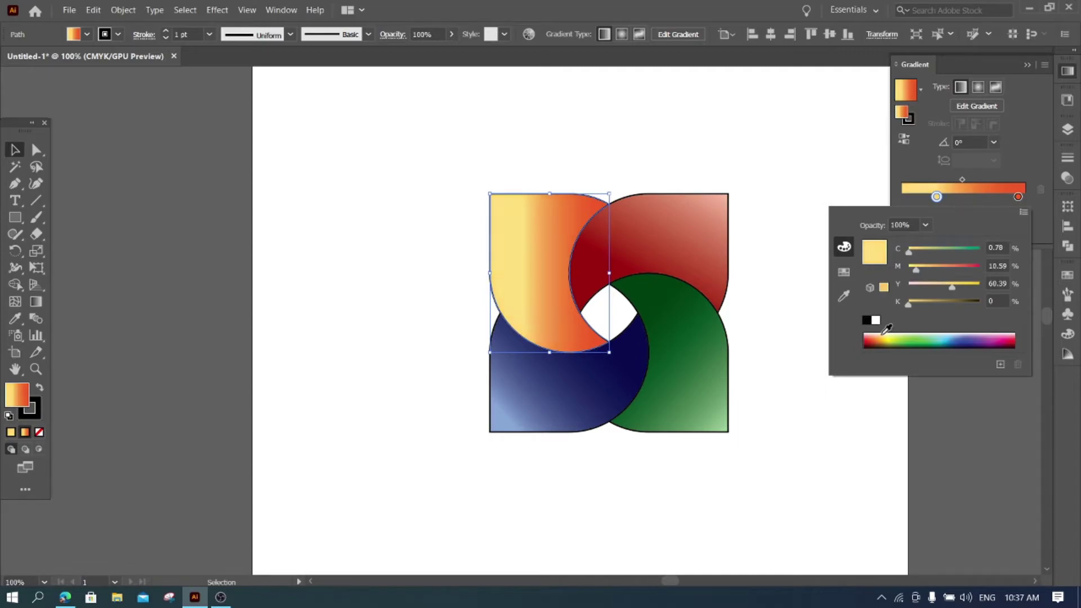
Darken the right red stop to a dark rust with 49% black.
click(1017, 197)
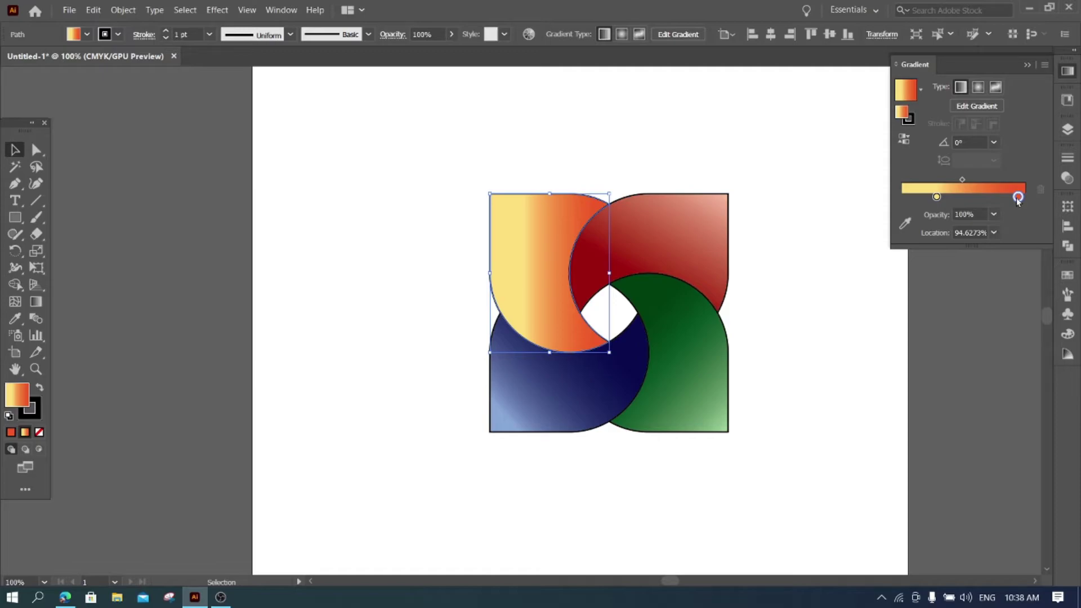
double_click(1017, 198)
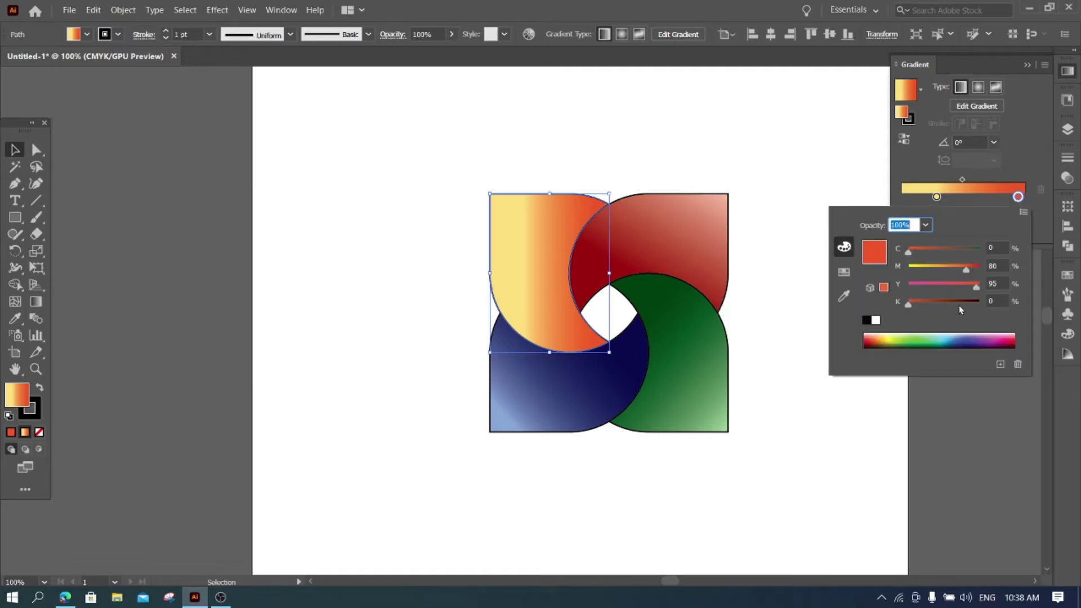
click(939, 304)
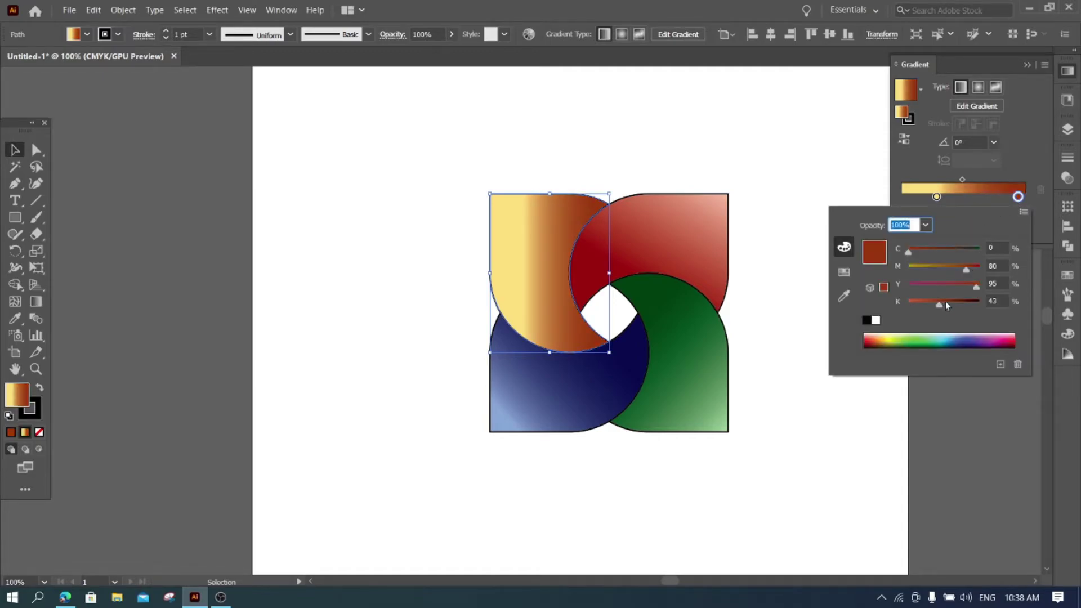
click(944, 303)
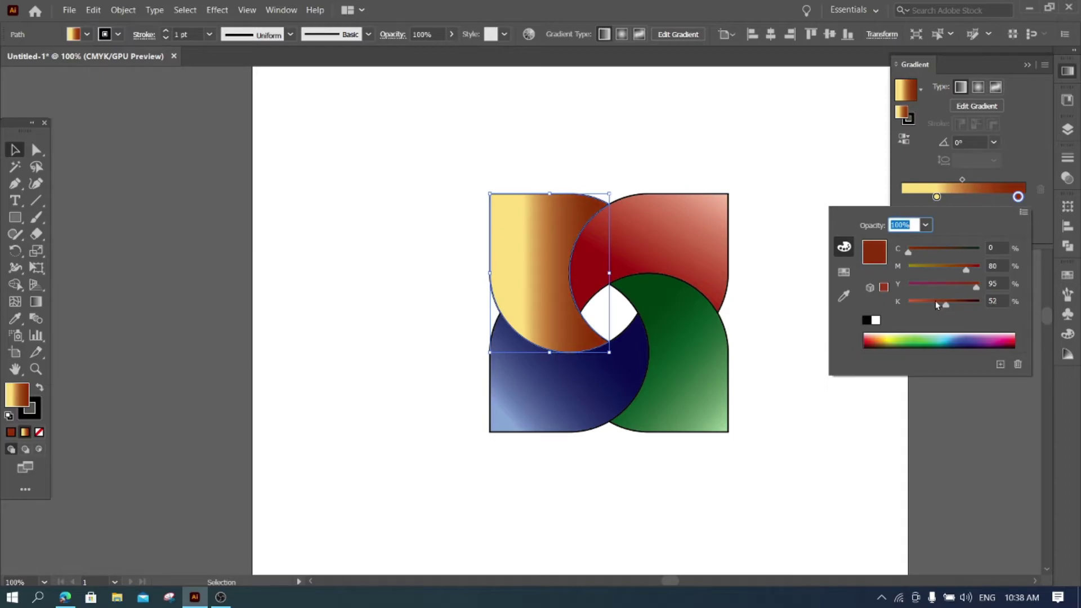
click(935, 303)
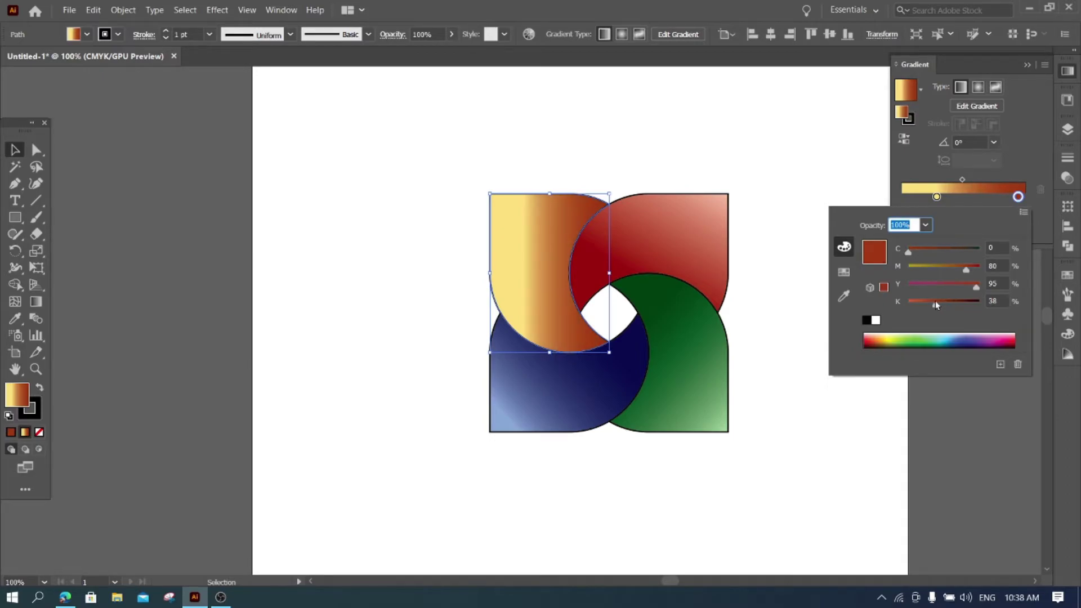
click(943, 303)
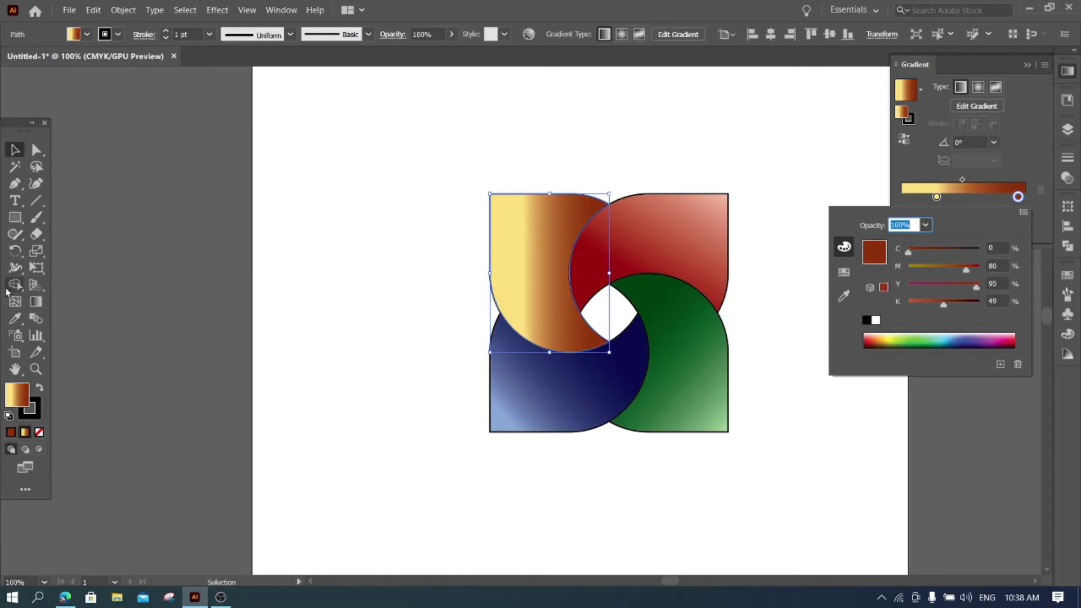
Run the yellow-to-rust gradient diagonally at -41.40° from the top-left corner toward the centre, adjusting stops and midpoint.
click(36, 303)
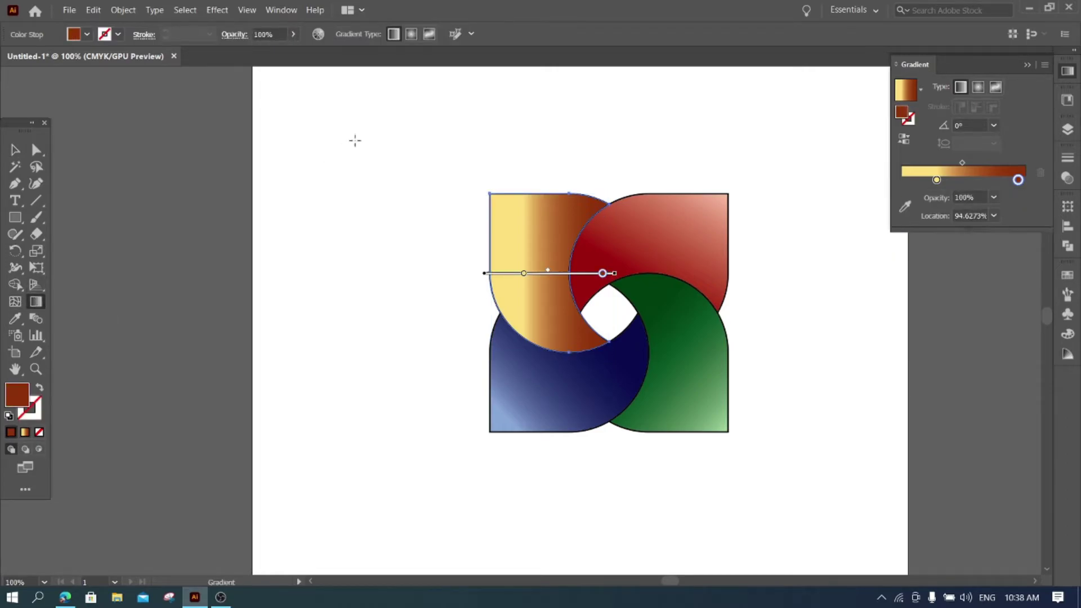
mouse_move(418, 156)
mouse_down()
mouse_move(596, 317)
mouse_move(638, 335)
mouse_up()
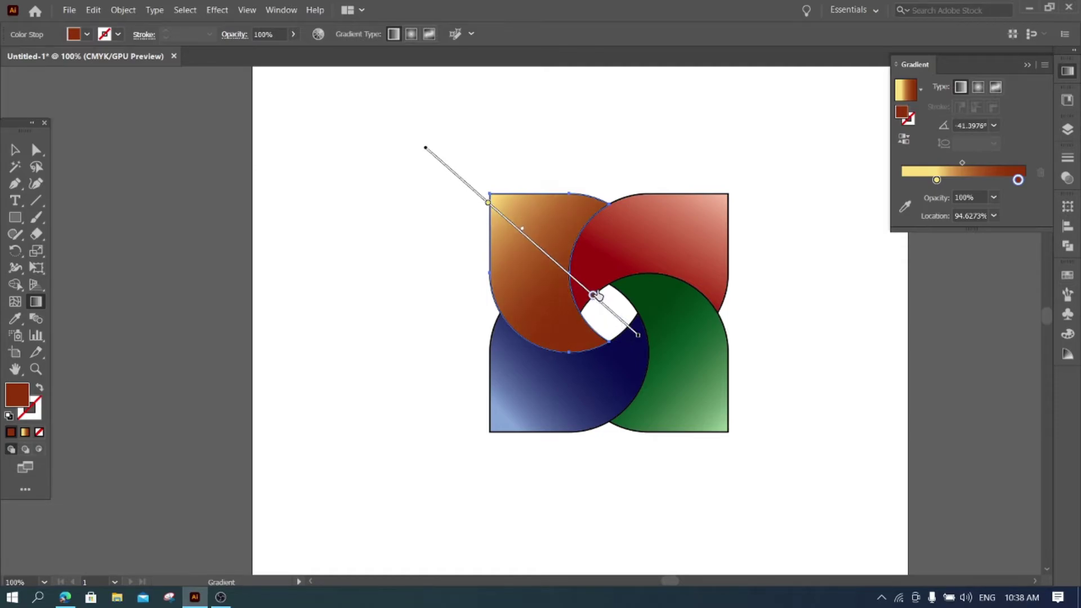
drag(600, 298, 586, 289)
drag(519, 229, 529, 235)
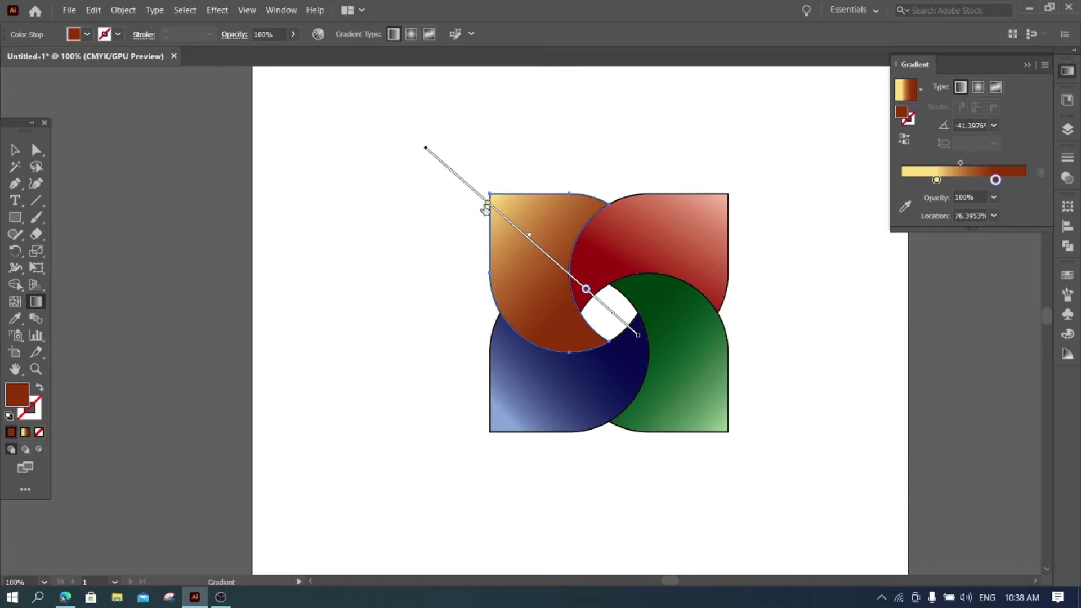
mouse_move(488, 203)
mouse_down()
mouse_move(502, 216)
mouse_move(495, 209)
mouse_up()
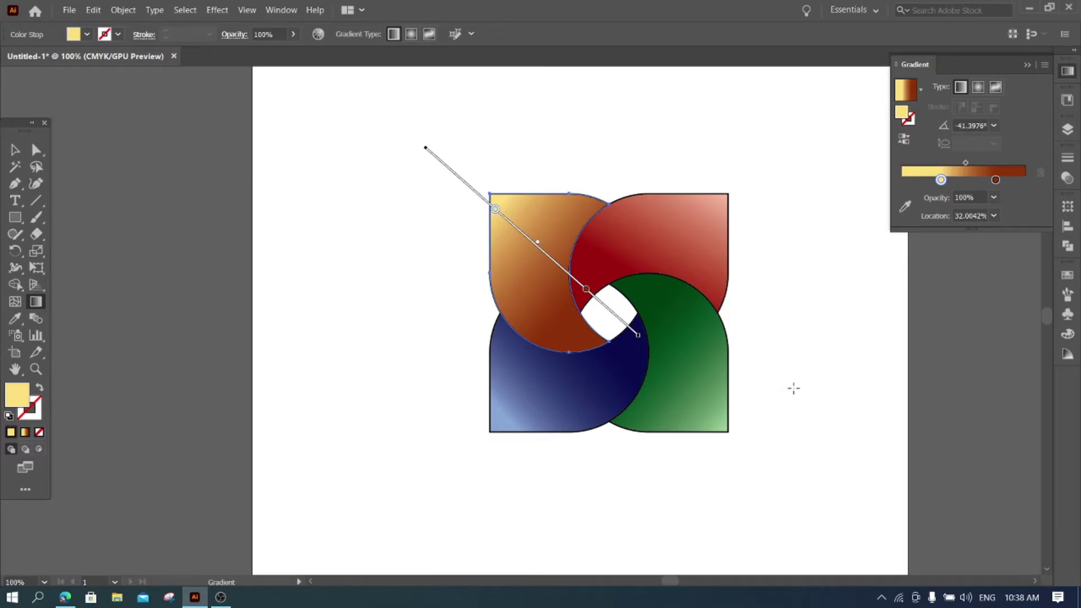
Deselect, then marquee-select all four petal shapes.
click(16, 148)
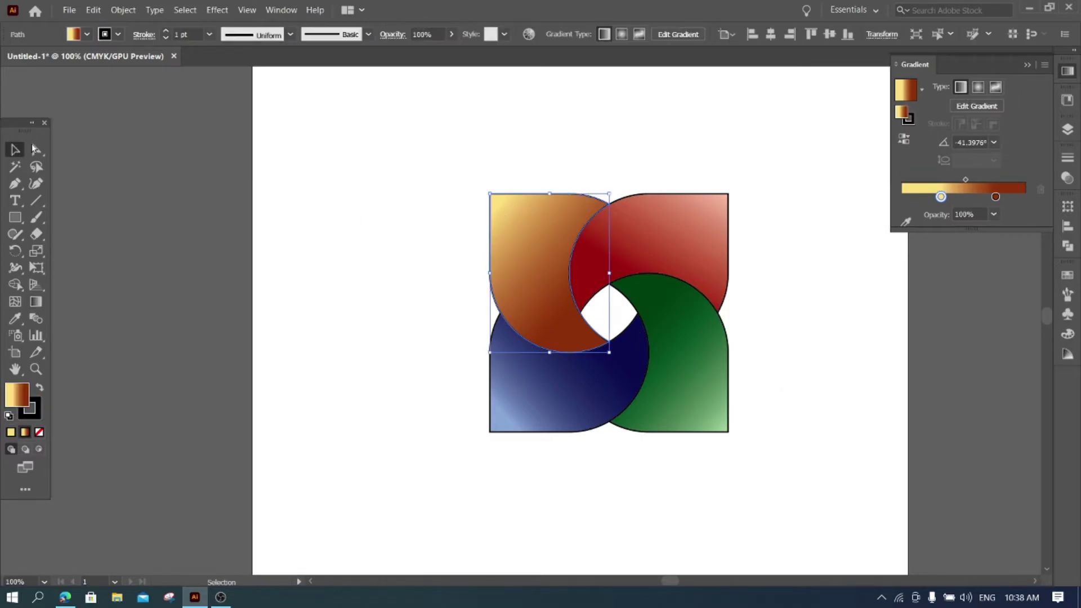
click(329, 207)
mouse_move(394, 135)
mouse_down()
mouse_move(616, 190)
mouse_move(766, 443)
mouse_up()
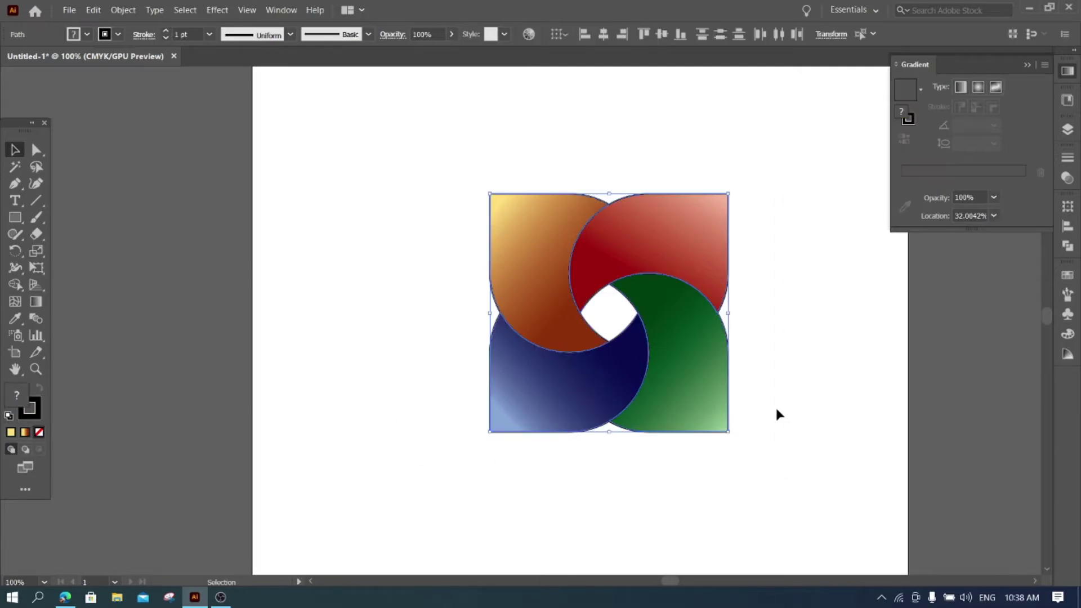
Set the stroke of all four petals to None and deselect the artwork.
click(118, 35)
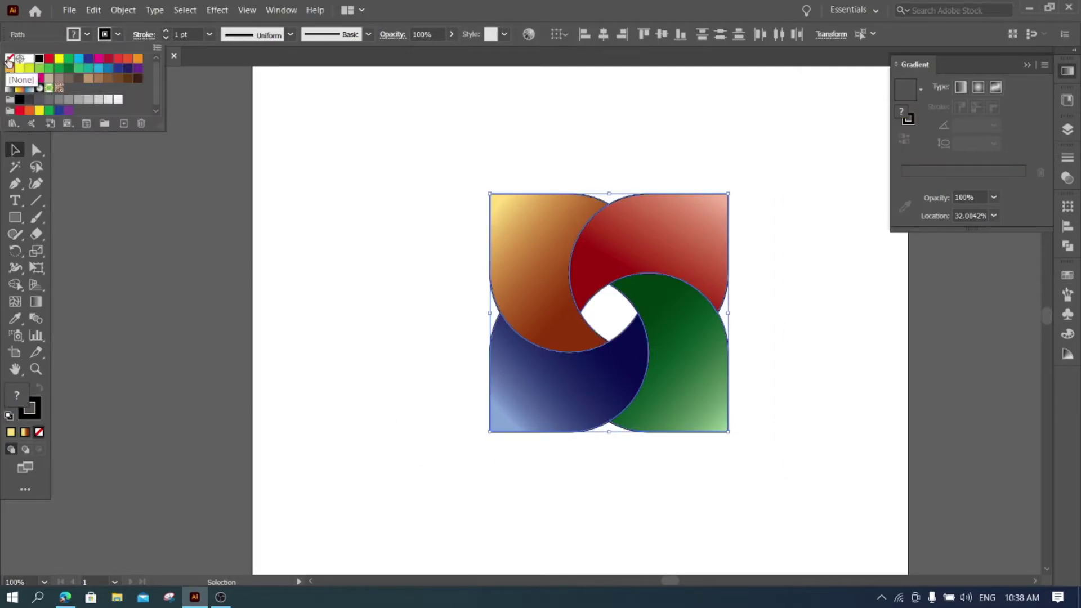
click(9, 58)
click(299, 173)
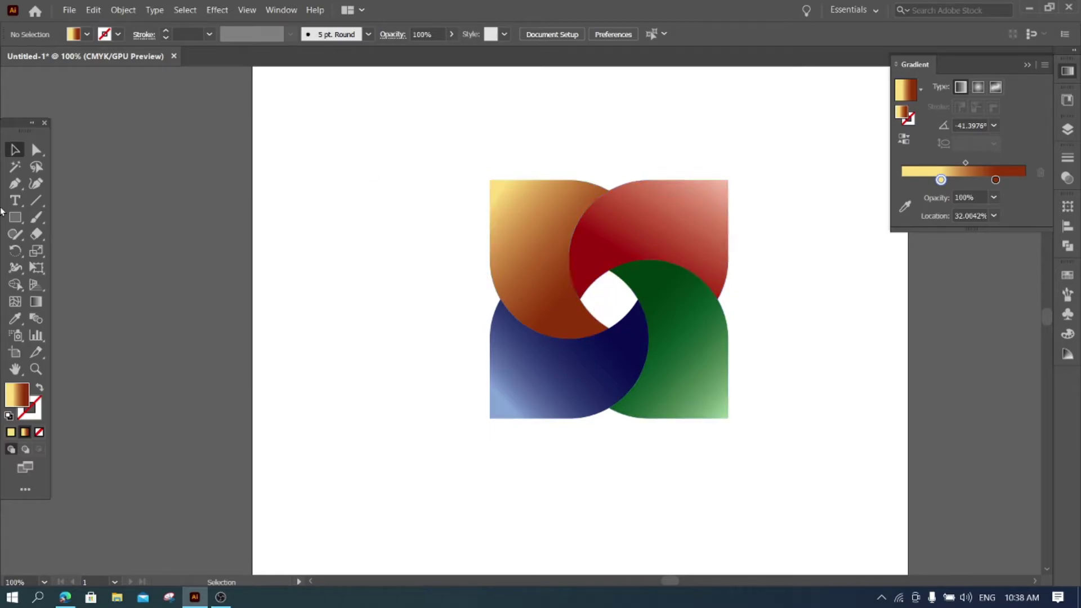
right_click(15, 217)
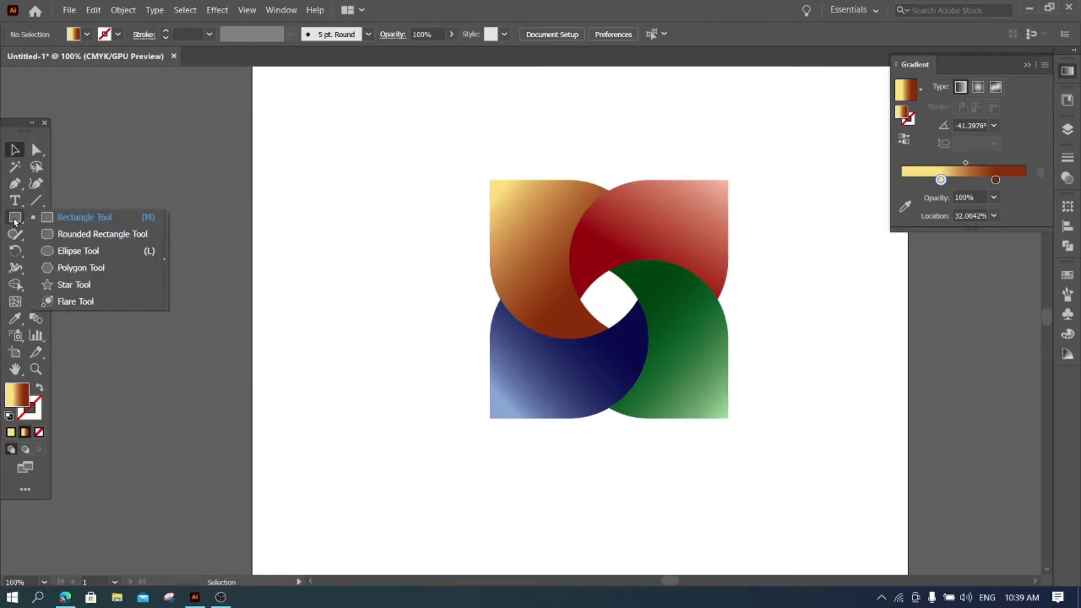
Draw a circle covering the pinwheel's centre opening, redoing a too-small first attempt.
click(73, 252)
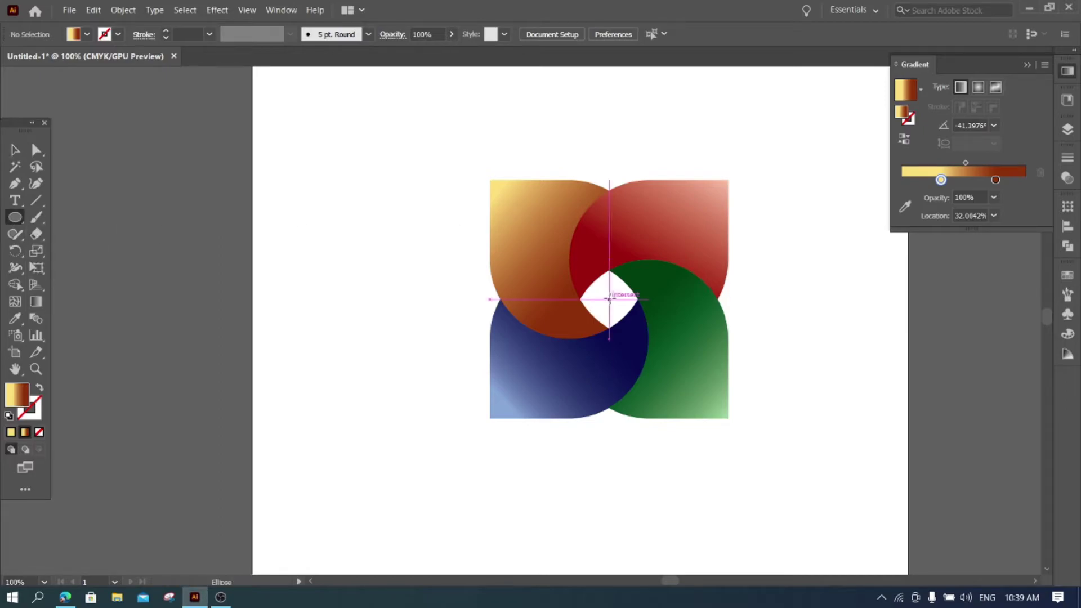
drag(609, 299, 626, 311)
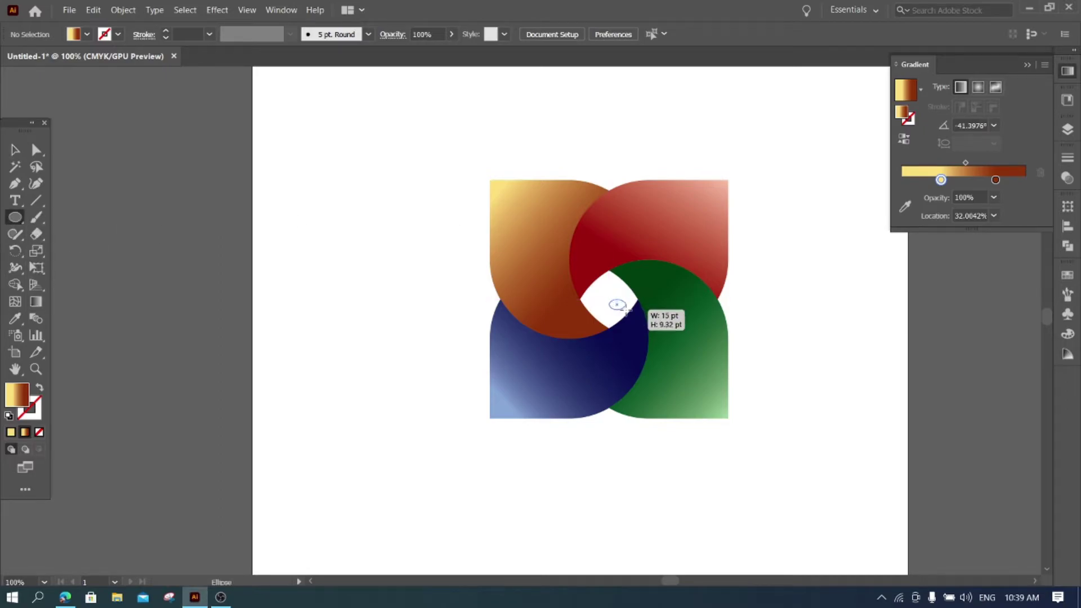
key(ctrl+z)
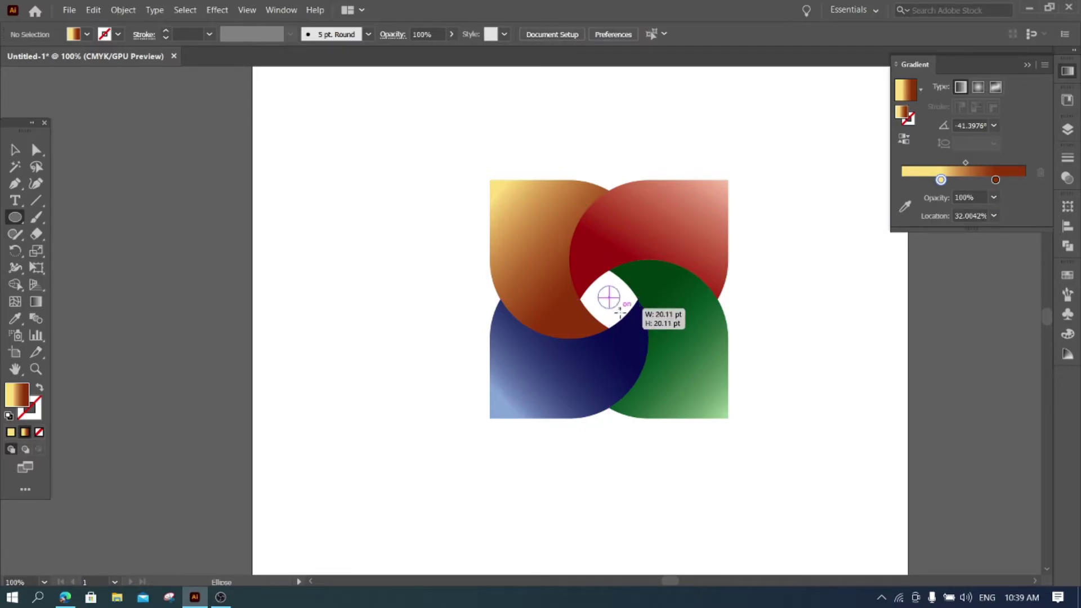
drag(608, 296, 632, 329)
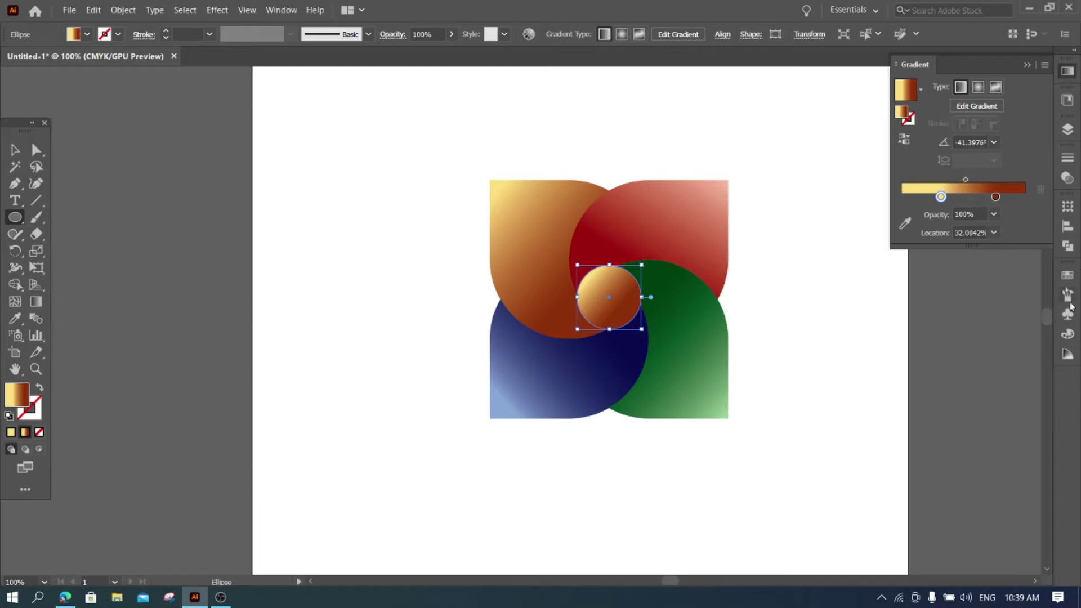
Fill the centre circle with the solid pure yellow swatch after trying other yellows.
click(1067, 333)
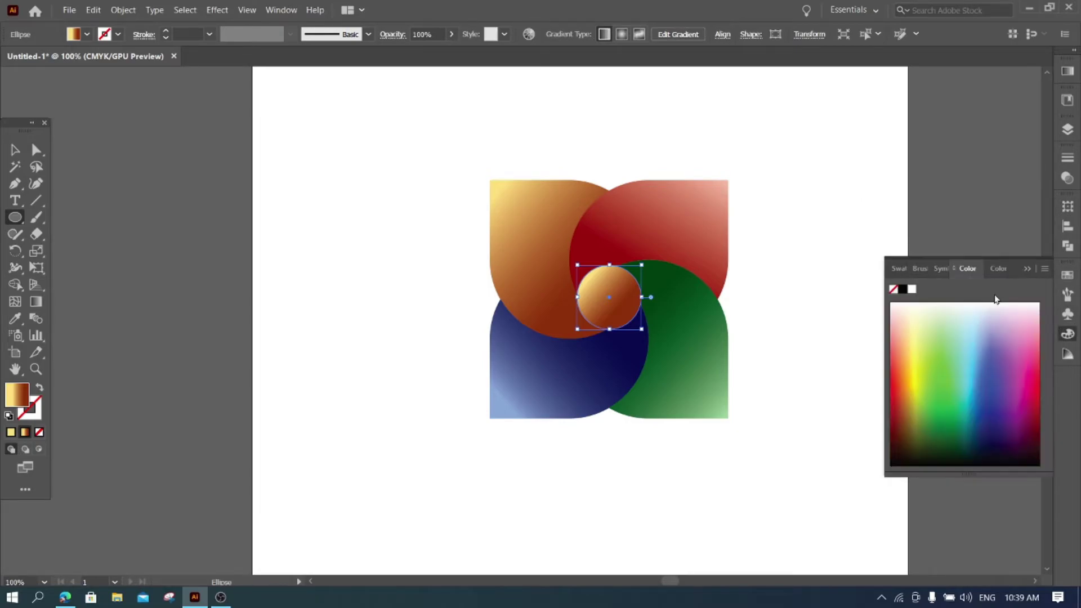
click(922, 367)
click(898, 275)
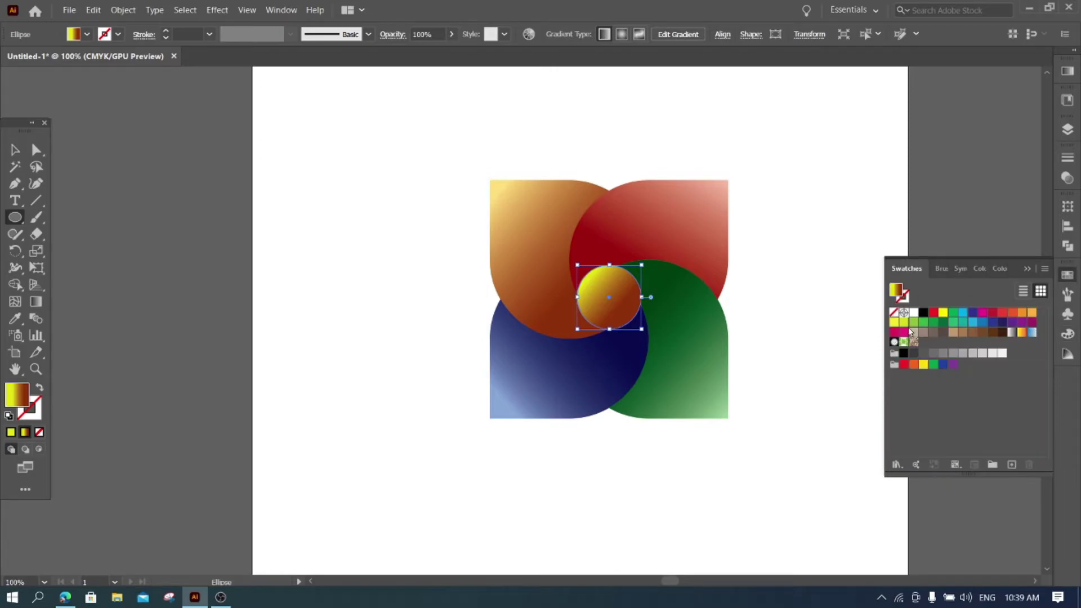
click(944, 314)
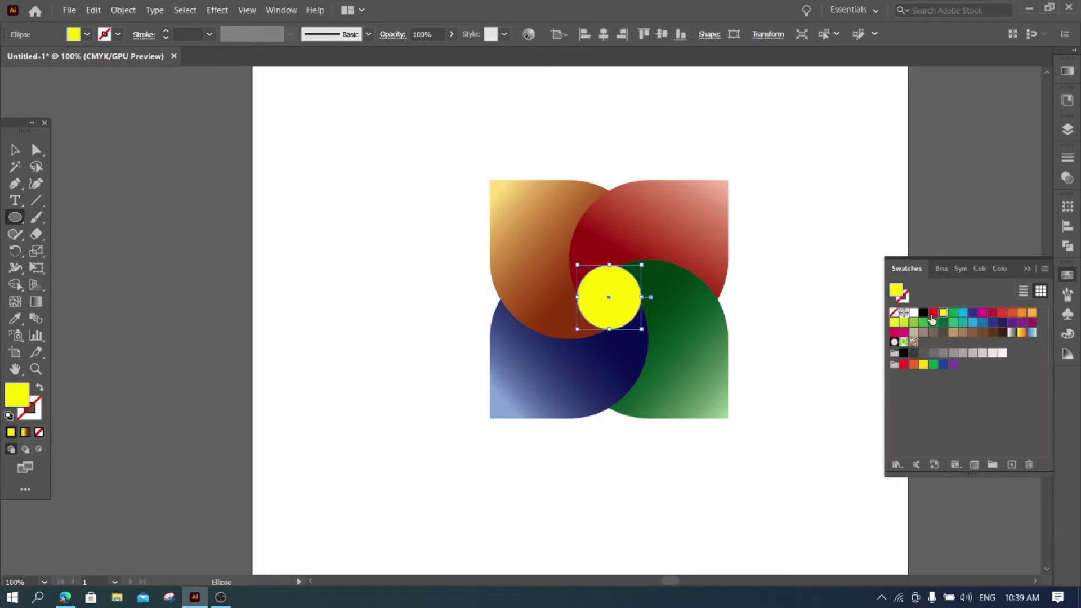
click(894, 323)
click(903, 323)
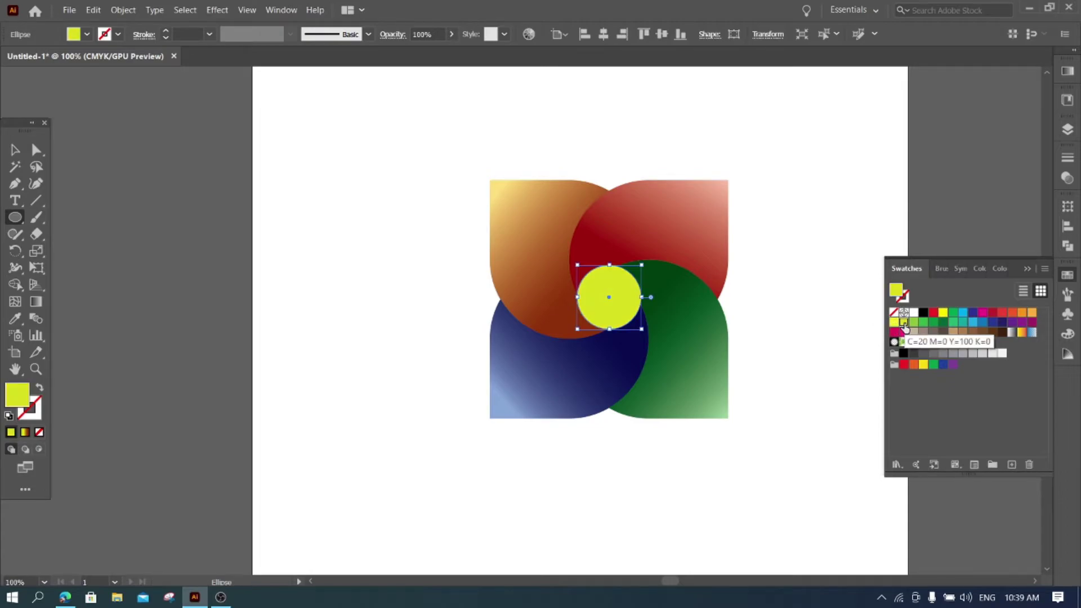
click(943, 313)
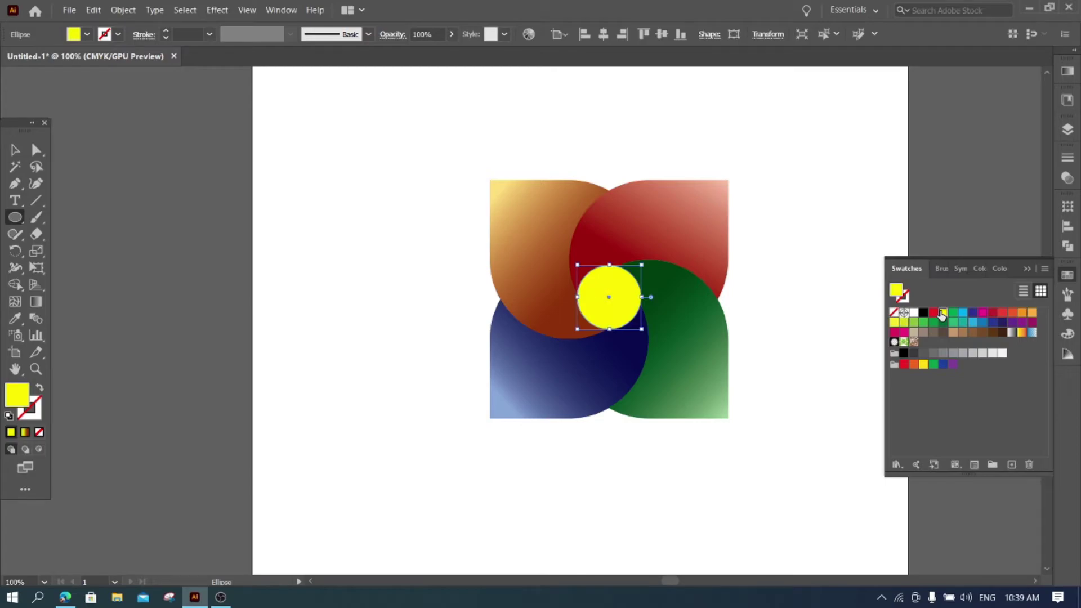
click(840, 138)
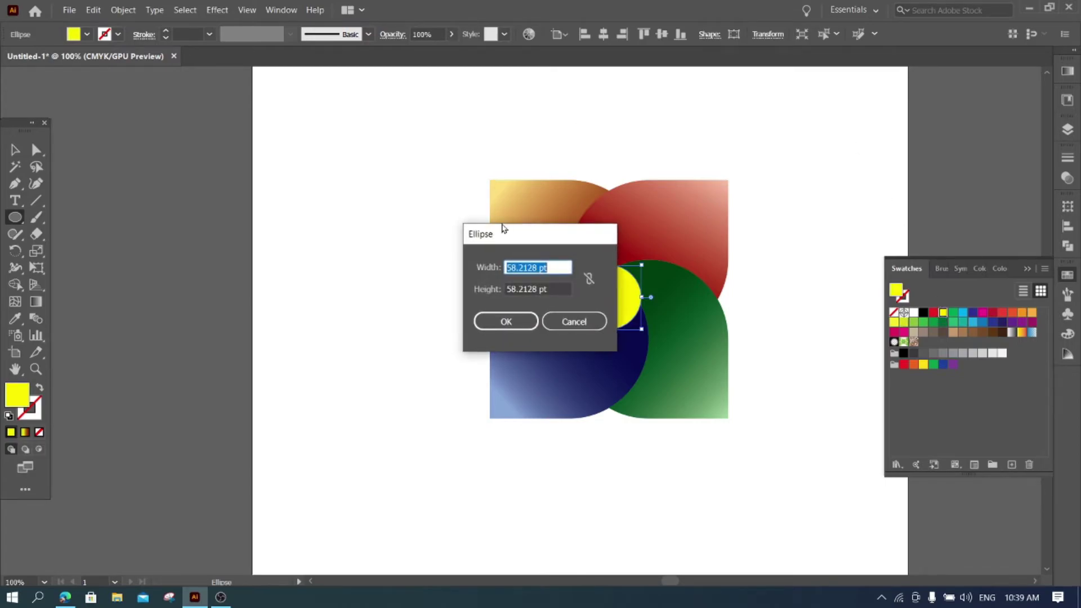
Send the yellow circle to the back behind the four gradient petals, then deselect.
click(574, 321)
right_click(616, 295)
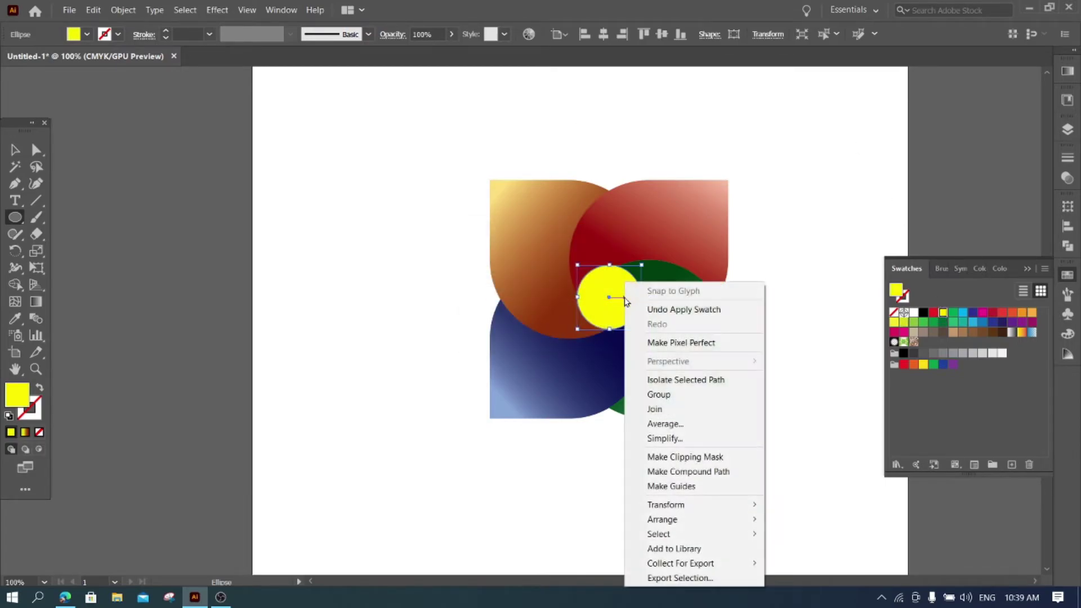
mouse_move(662, 519)
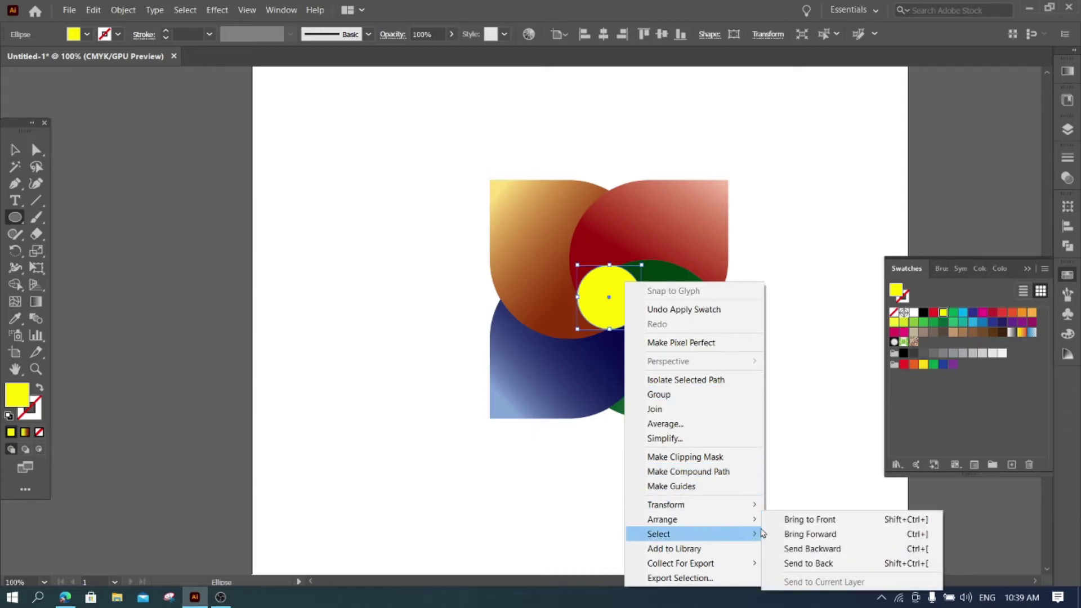
click(810, 563)
click(813, 491)
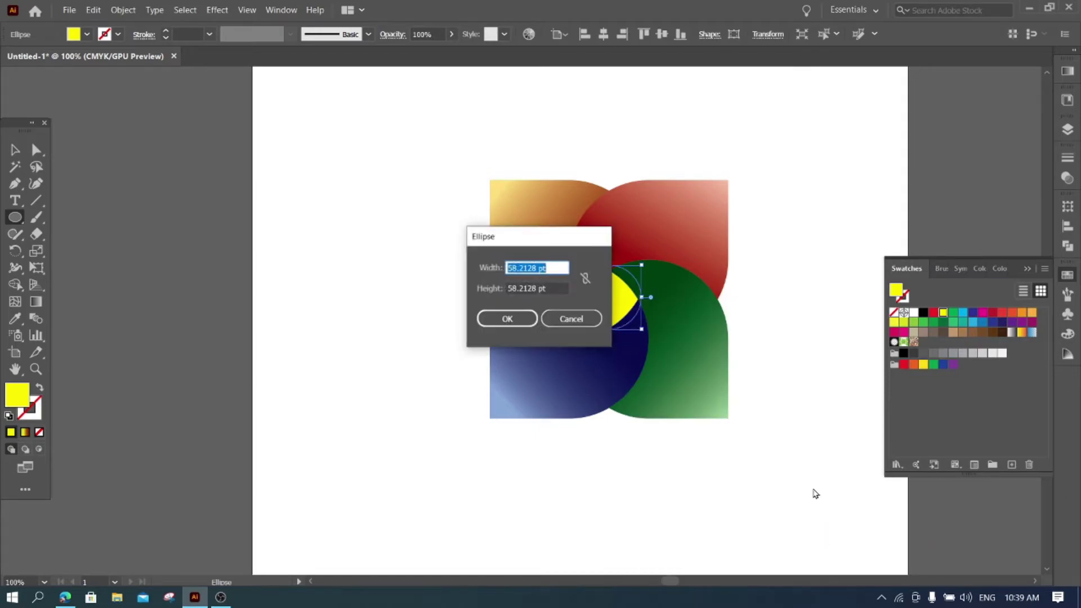
click(574, 322)
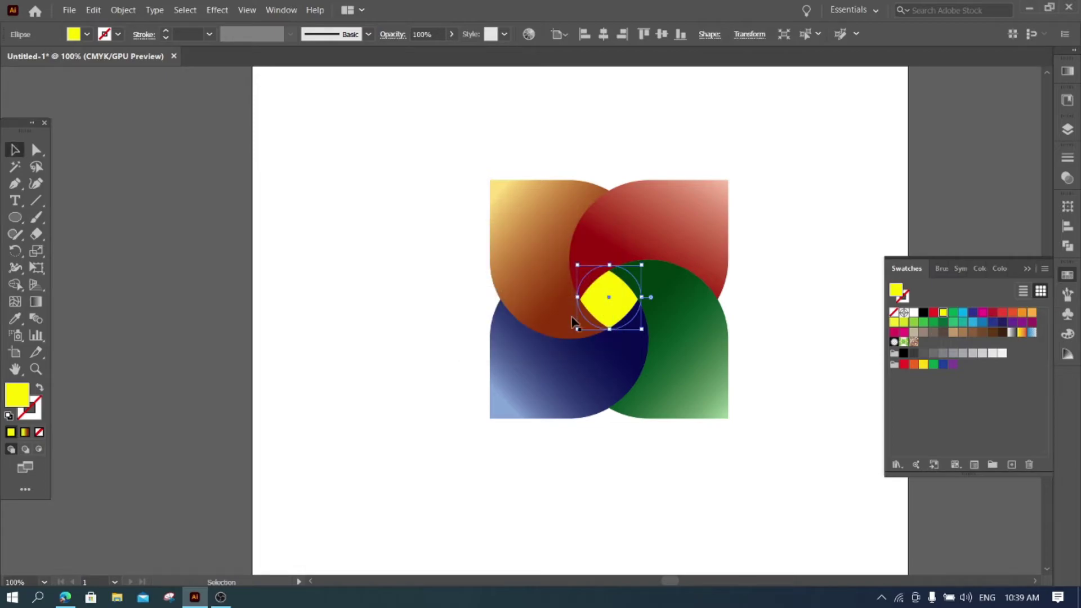
key(v)
click(396, 265)
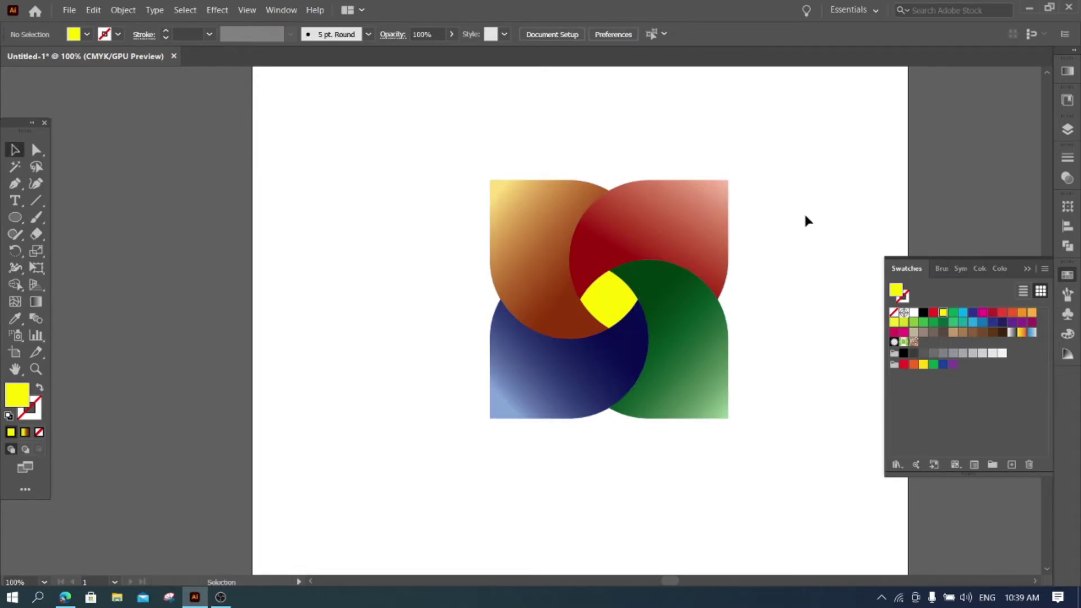
Close the Swatches panel and group the four petals with the yellow centre circle.
click(1026, 269)
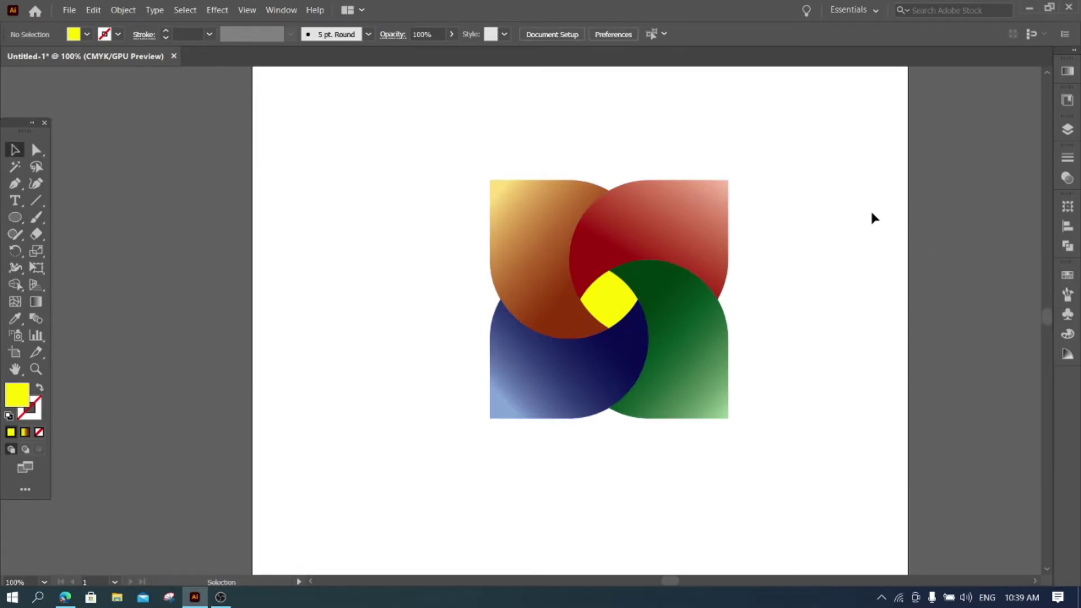
mouse_move(468, 158)
mouse_down()
mouse_move(797, 453)
mouse_move(788, 367)
mouse_up()
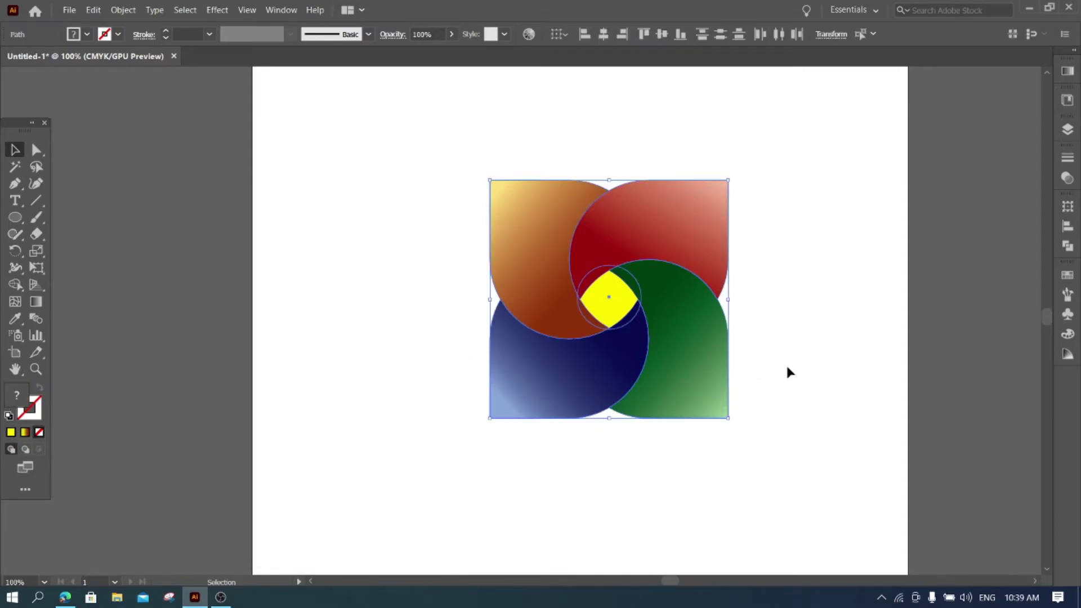
right_click(672, 200)
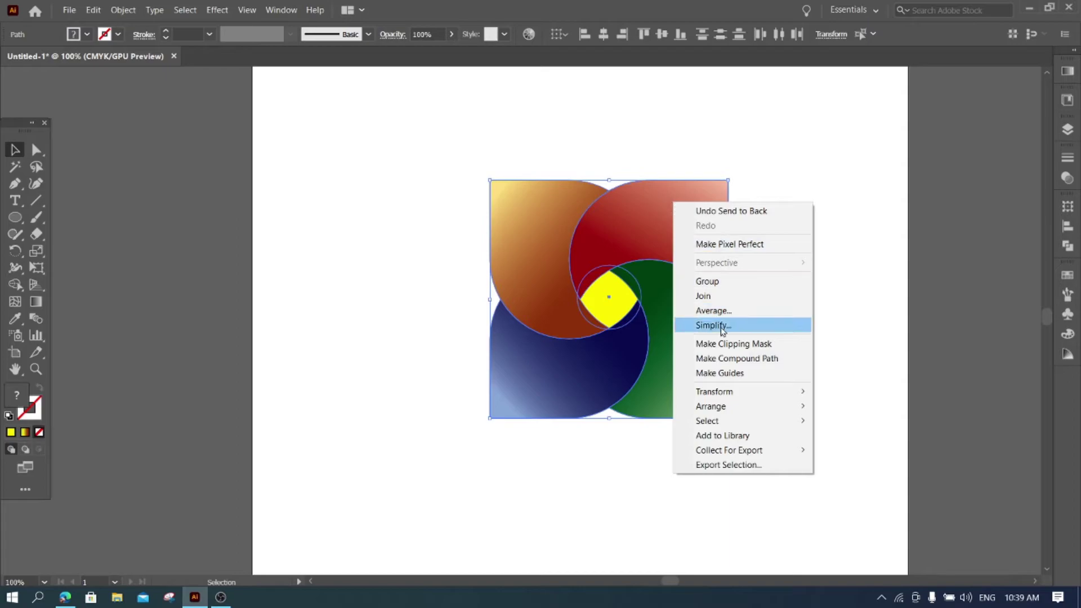
click(727, 284)
click(789, 136)
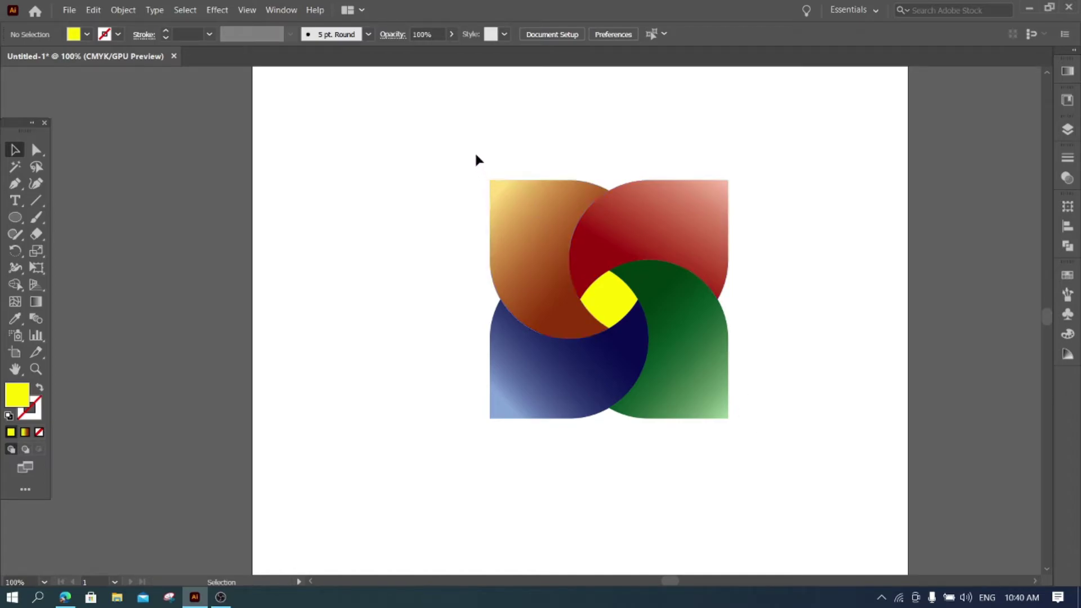
drag(475, 154, 824, 462)
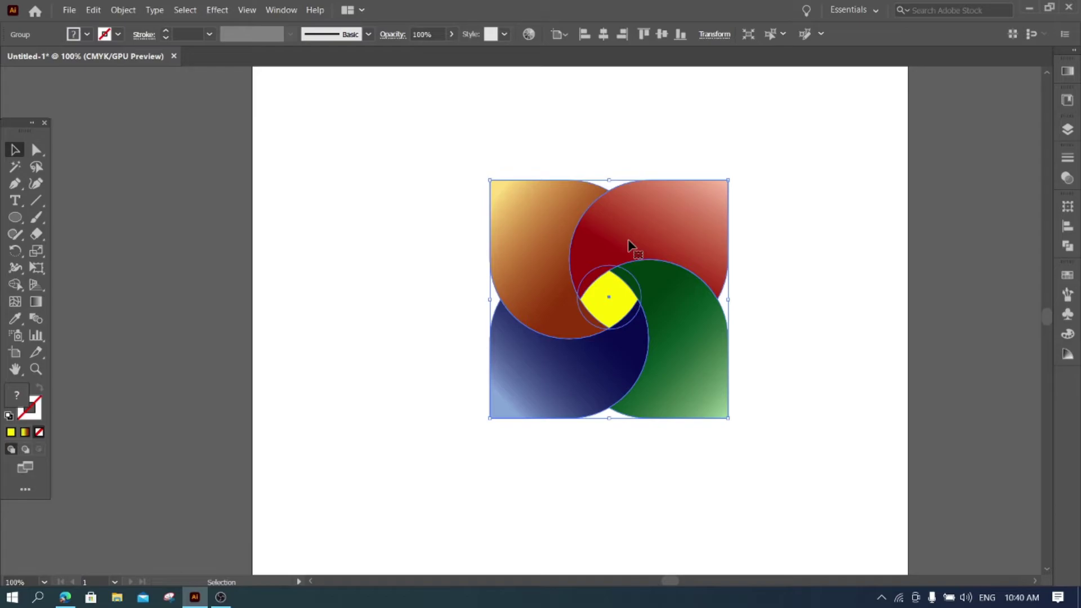
Copy the grouped pinwheel and paste the copy in front of the original.
click(93, 10)
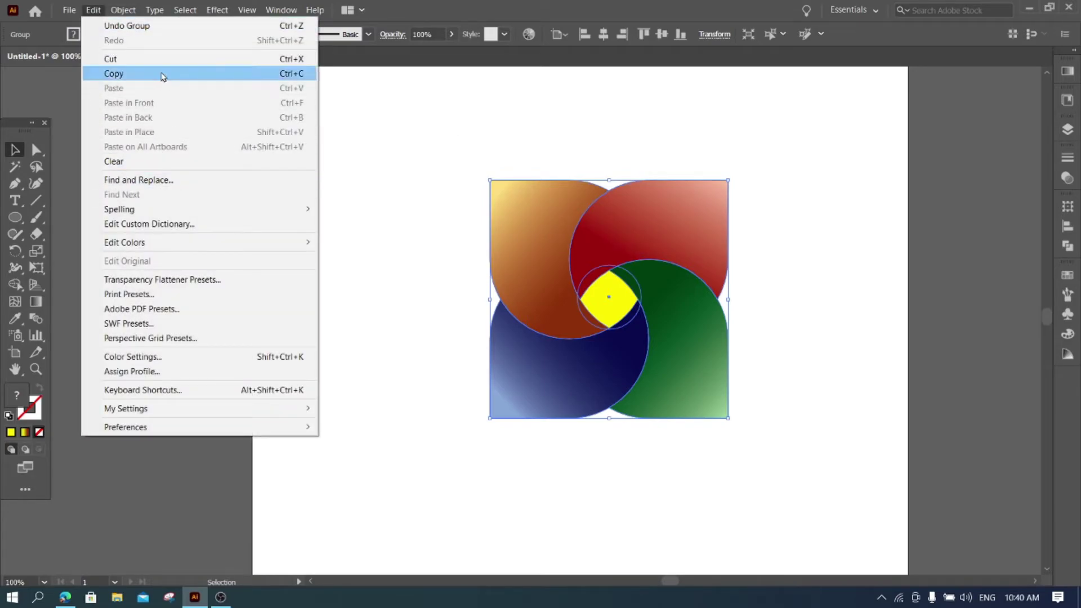
click(162, 74)
click(95, 11)
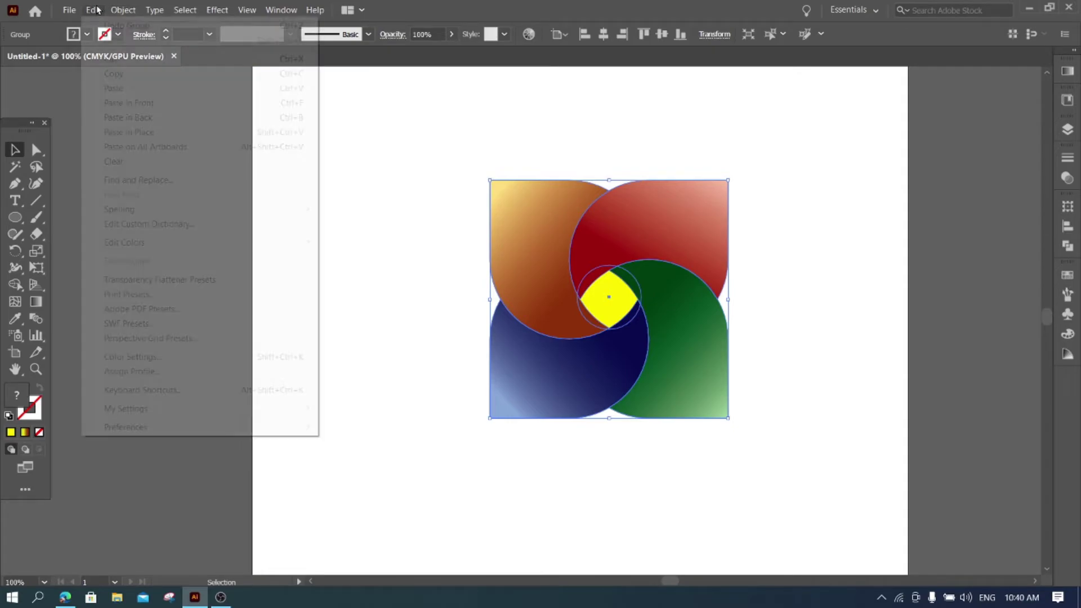
click(140, 104)
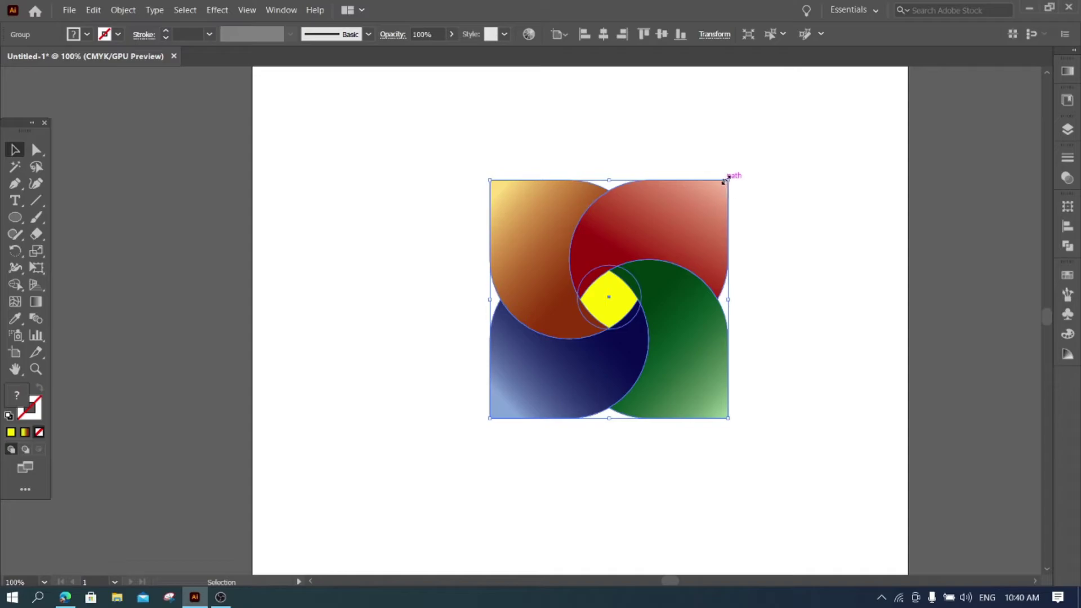
Scale the pasted copy down around its centre to about 154.98 pt wide.
key(shift)
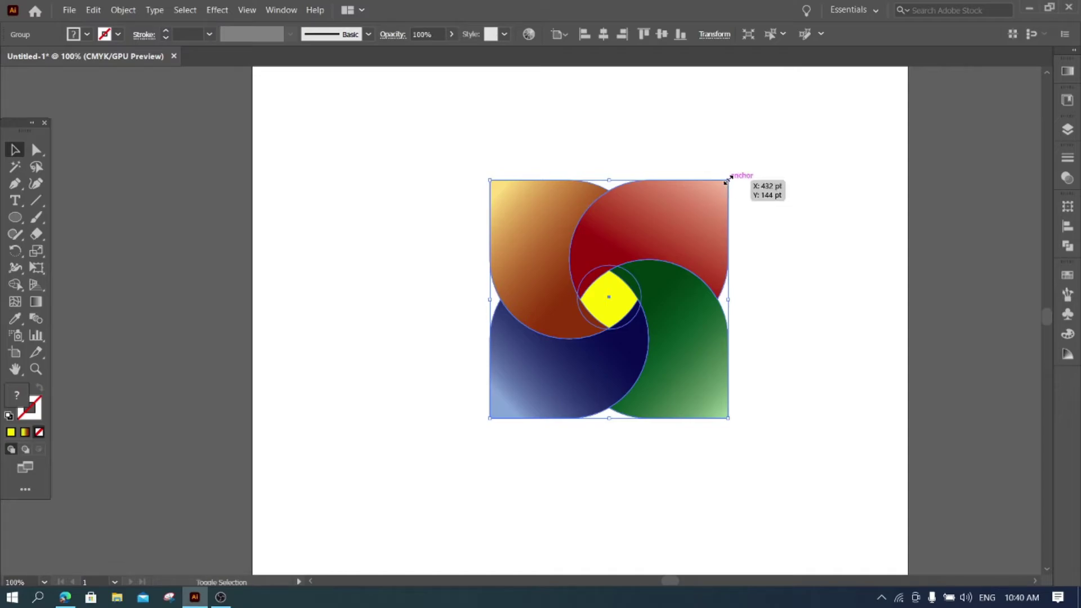
drag(727, 179, 641, 266)
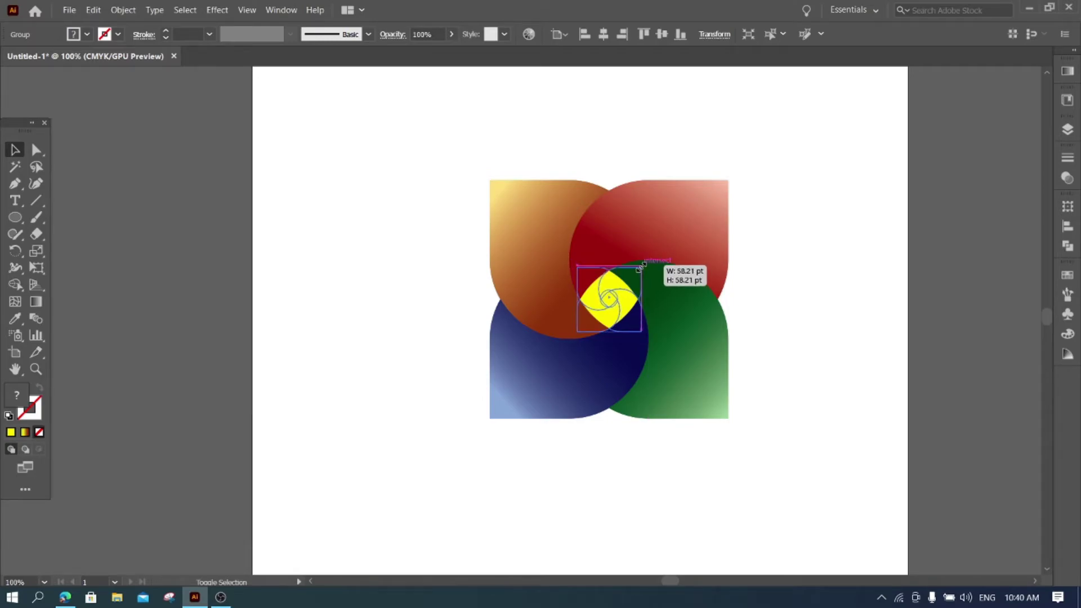
drag(640, 267, 641, 264)
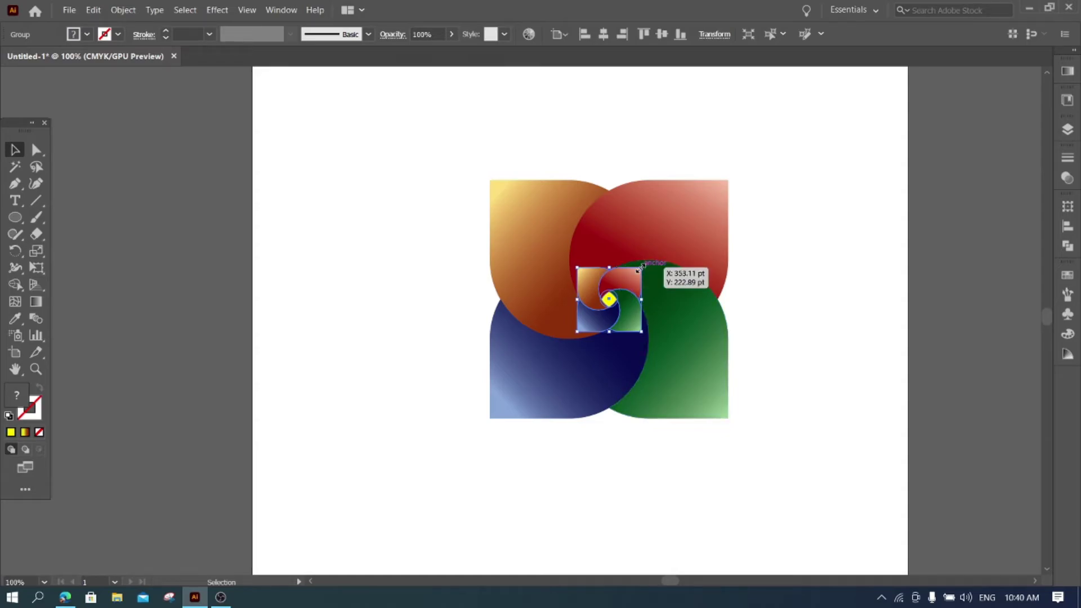
mouse_move(640, 267)
mouse_down()
mouse_move(695, 227)
mouse_move(707, 247)
mouse_move(713, 216)
mouse_up()
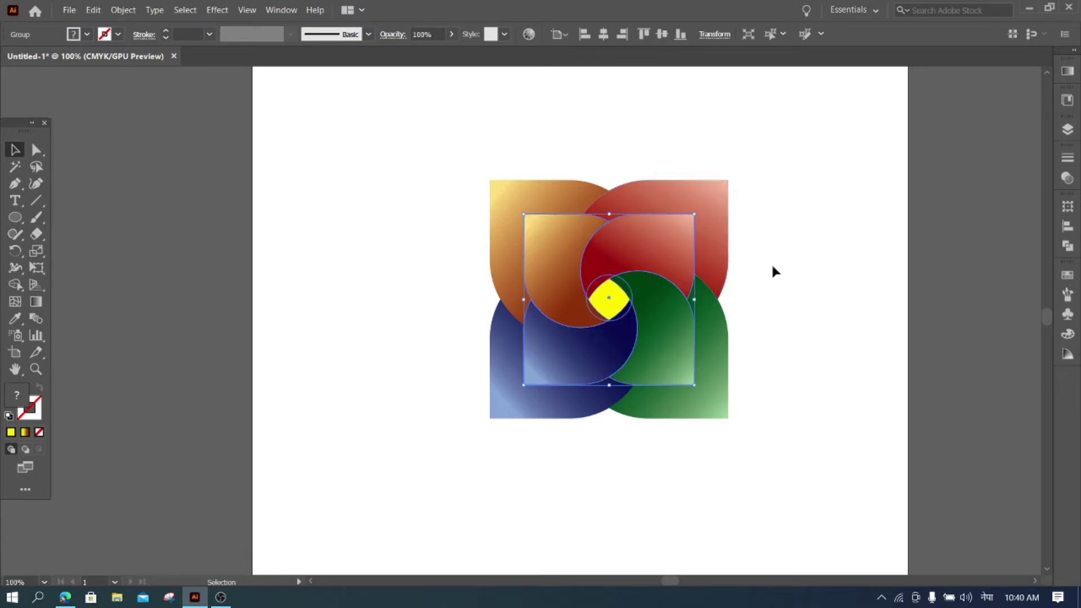
Rotate the smaller inner pinwheel copy 45° into a diamond.
click(830, 269)
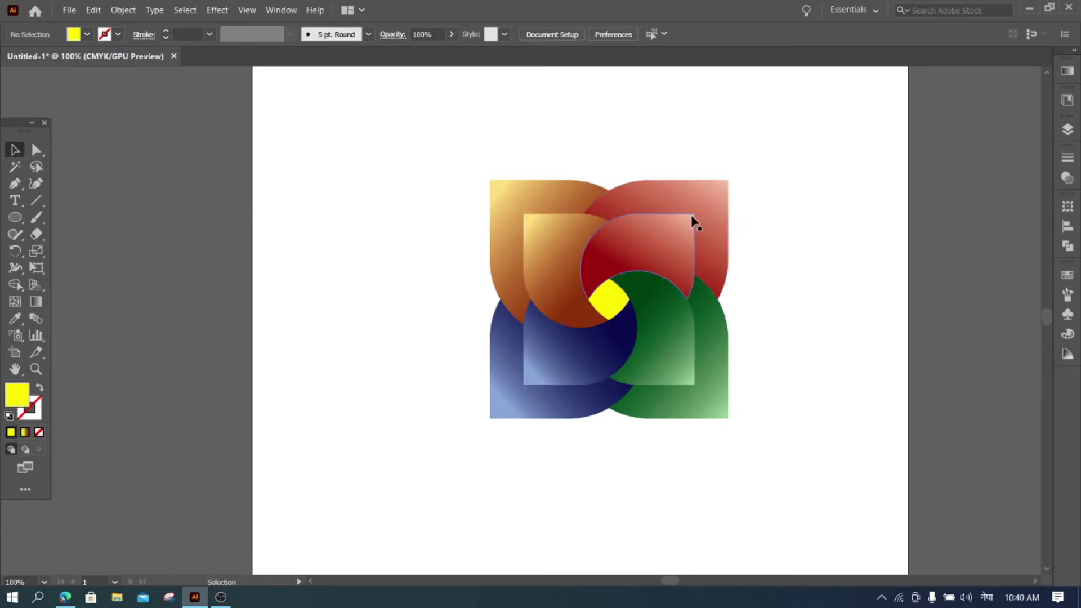
click(563, 265)
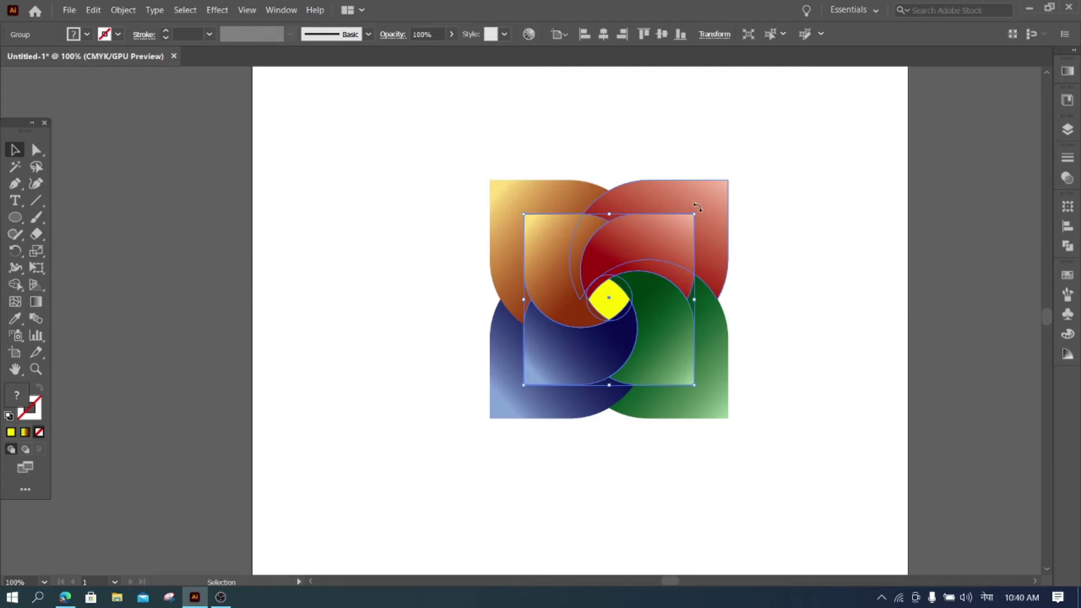
drag(697, 208, 728, 283)
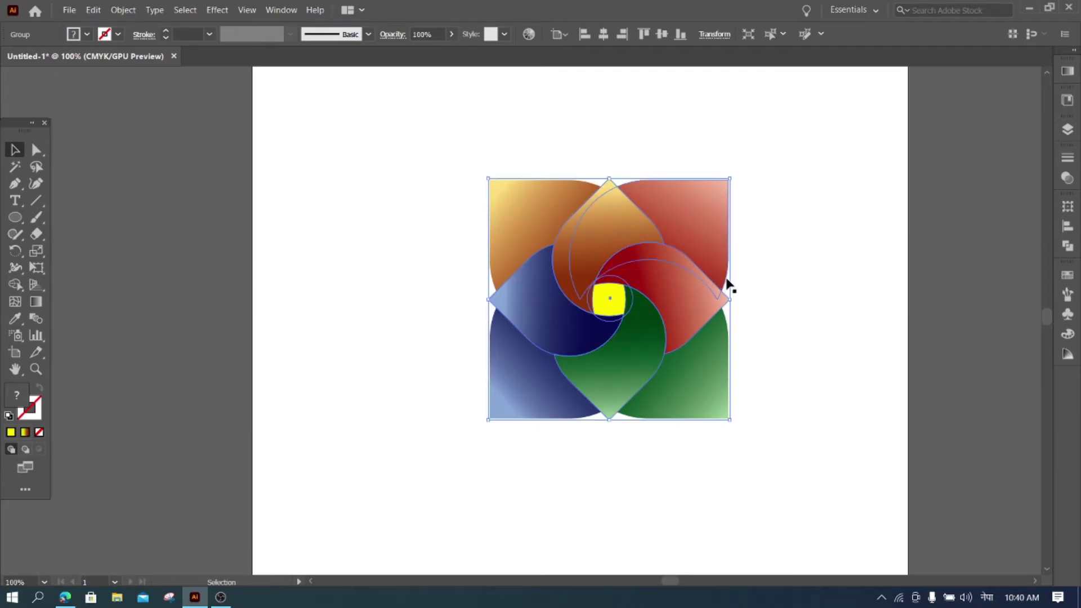
Alt-drag a duplicate of the inner diamond group to the left of the artwork.
click(821, 260)
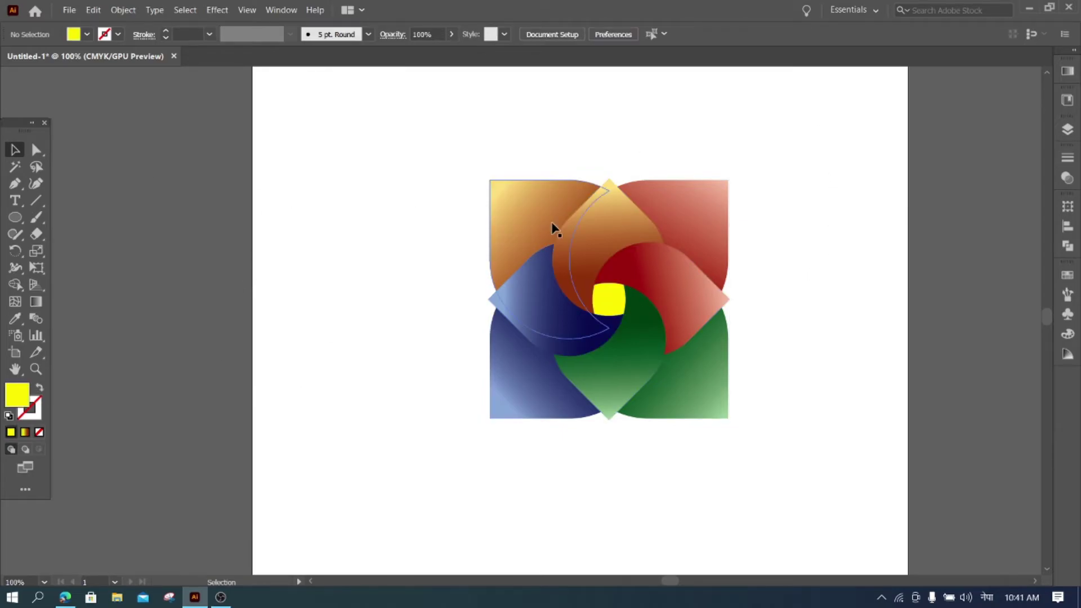
click(644, 292)
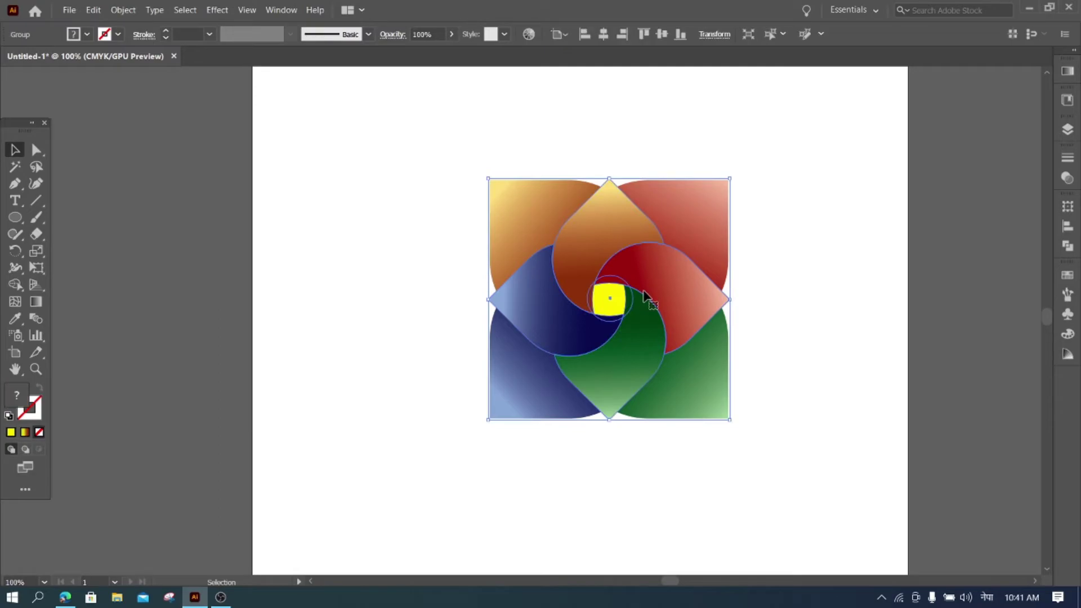
click(781, 274)
click(615, 271)
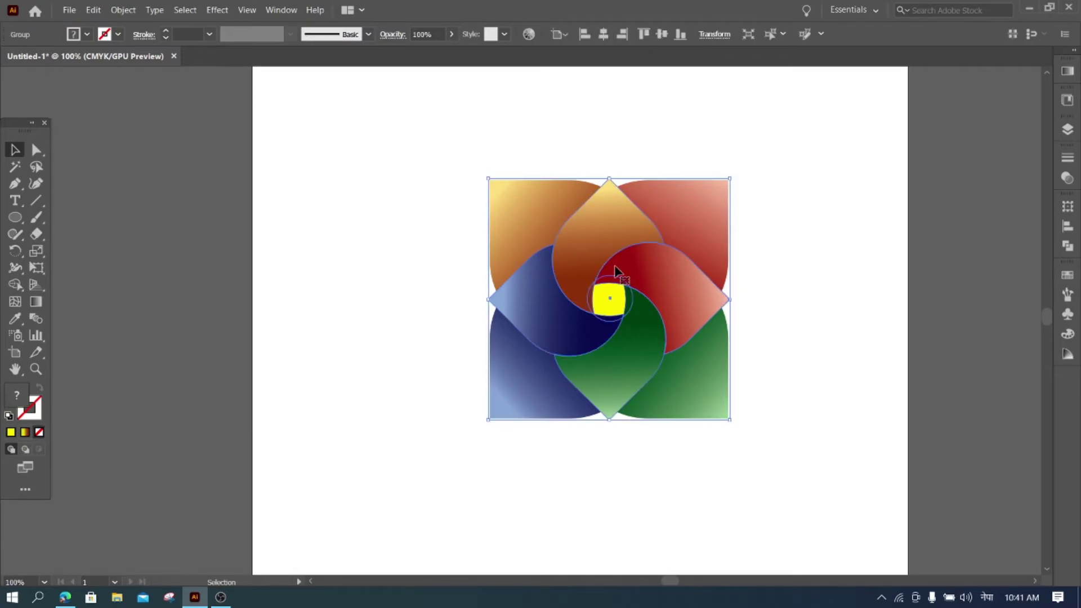
click(817, 238)
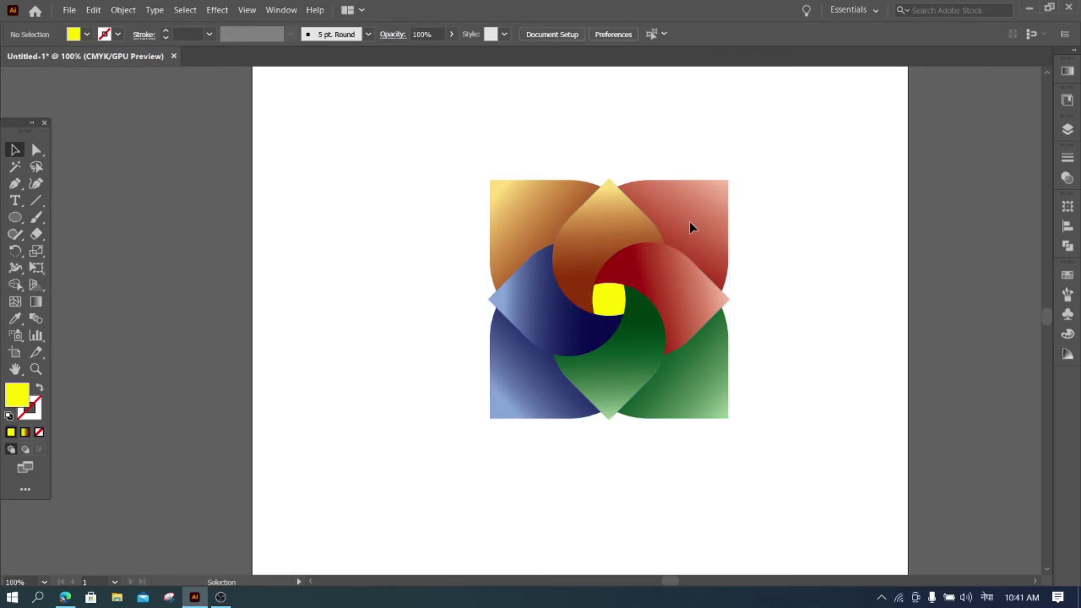
click(607, 217)
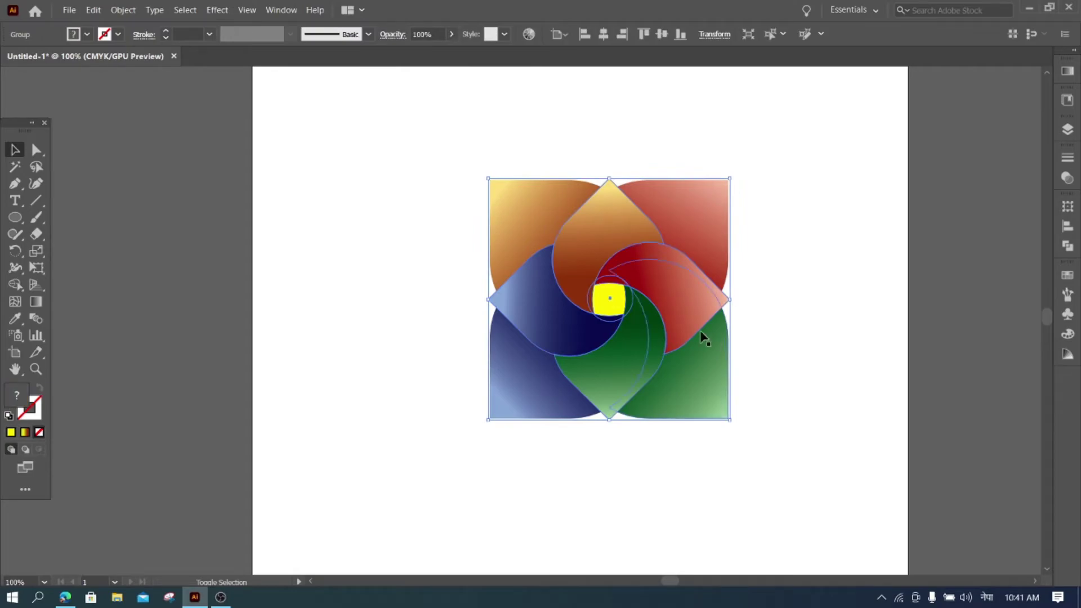
shift+click(687, 314)
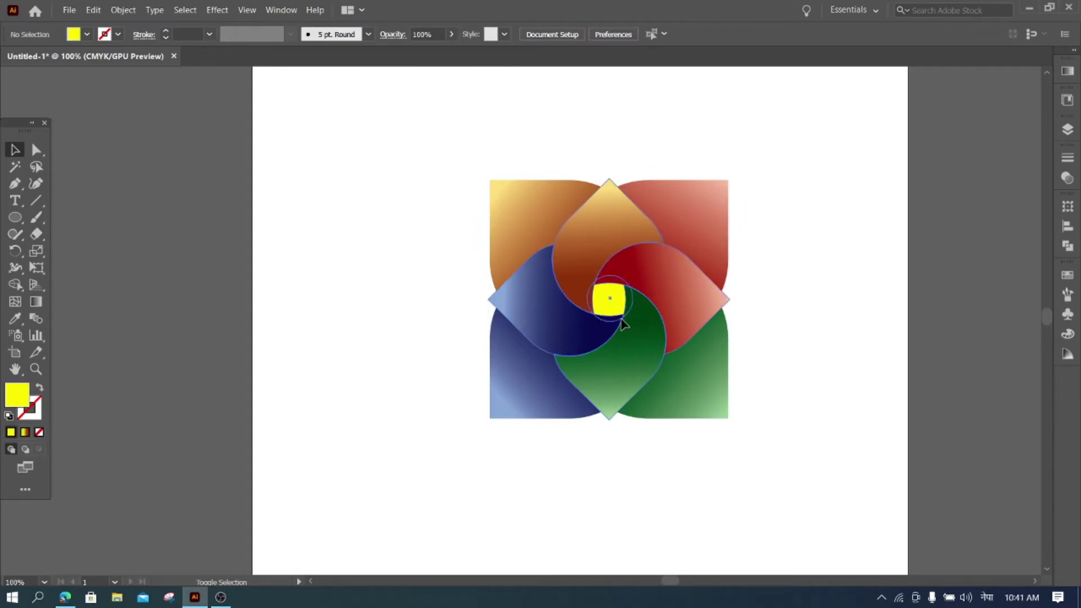
click(586, 335)
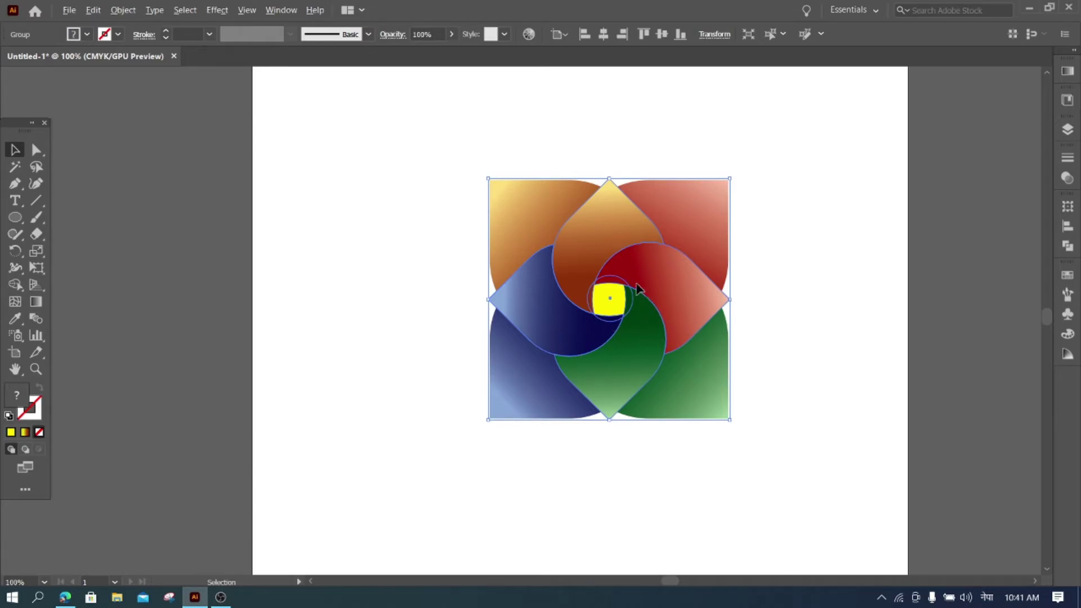
drag(637, 289, 388, 268)
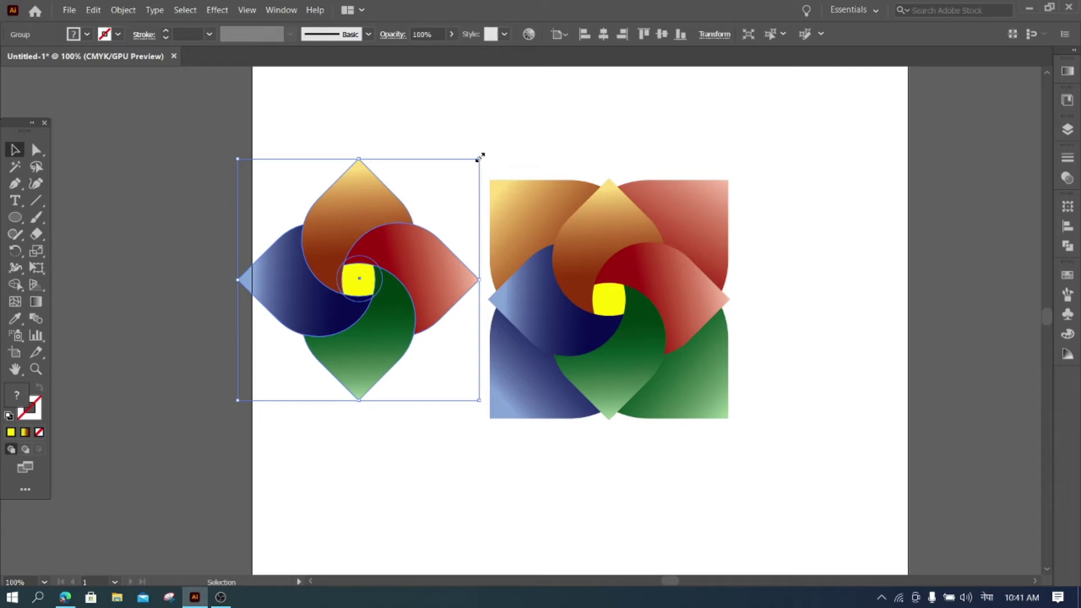
Scale the left pinwheel copy down small and move it above-left of the rosette.
drag(480, 157, 389, 237)
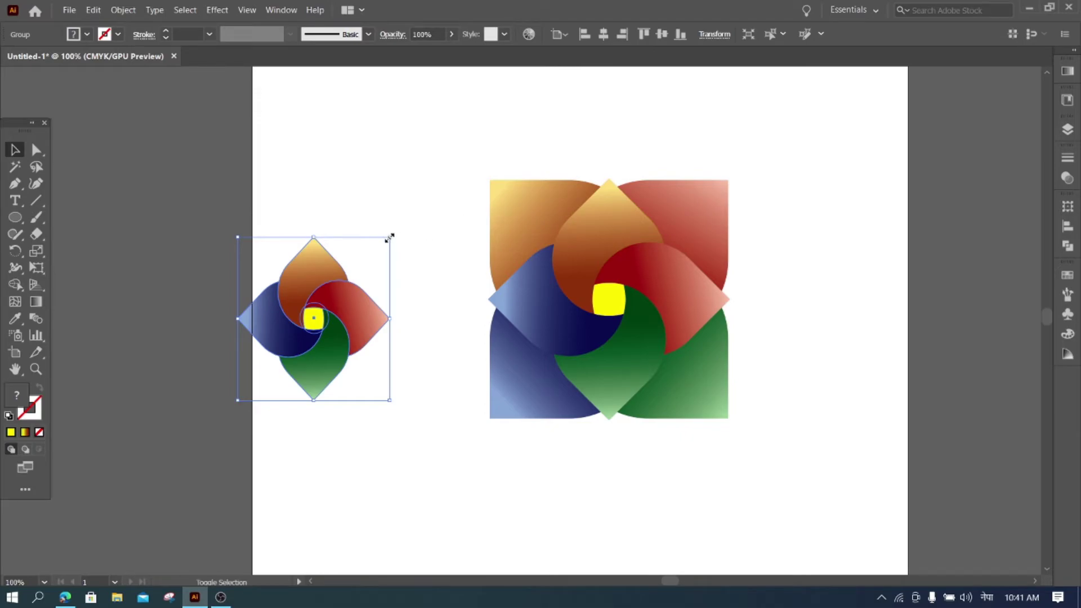
drag(390, 237, 343, 288)
click(371, 234)
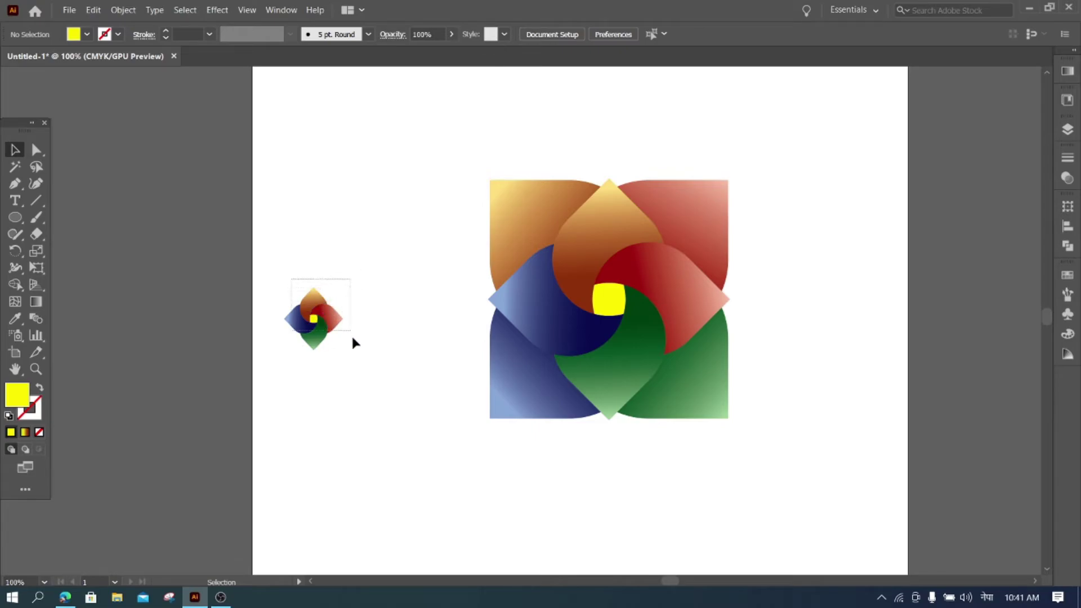
mouse_move(292, 283)
mouse_down()
mouse_move(351, 339)
mouse_move(660, 297)
mouse_move(616, 306)
mouse_up()
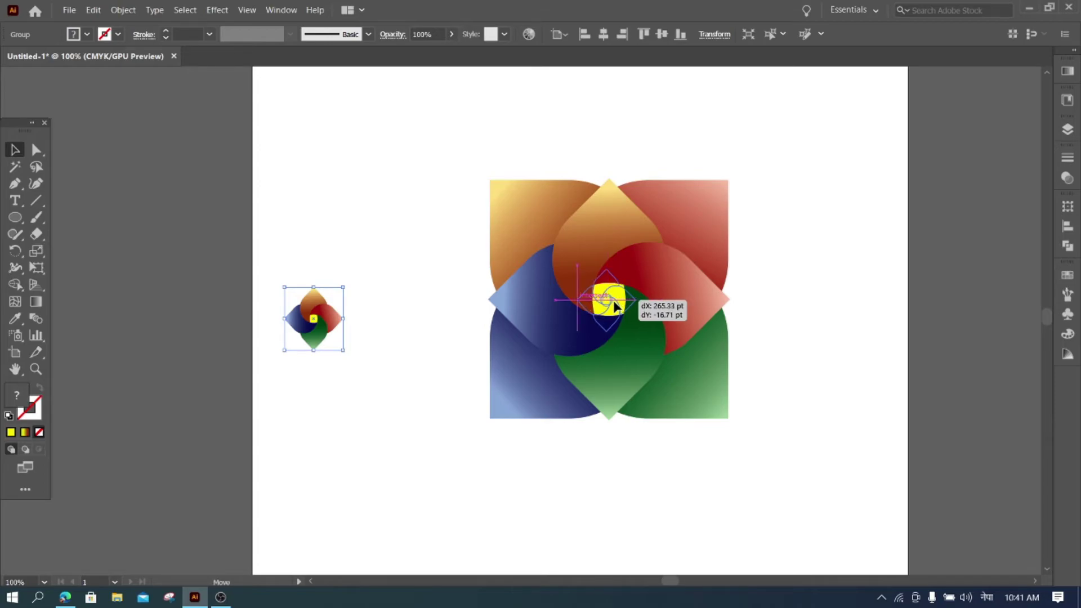
drag(616, 307, 429, 259)
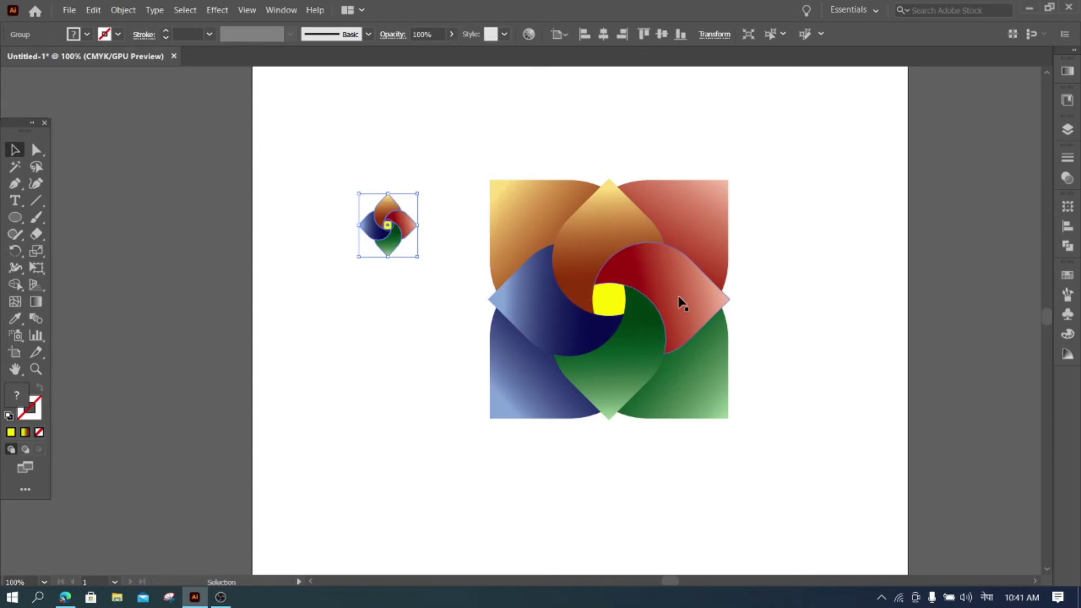
Rotate the large rosette's inner pinwheel group to a new angle.
click(681, 302)
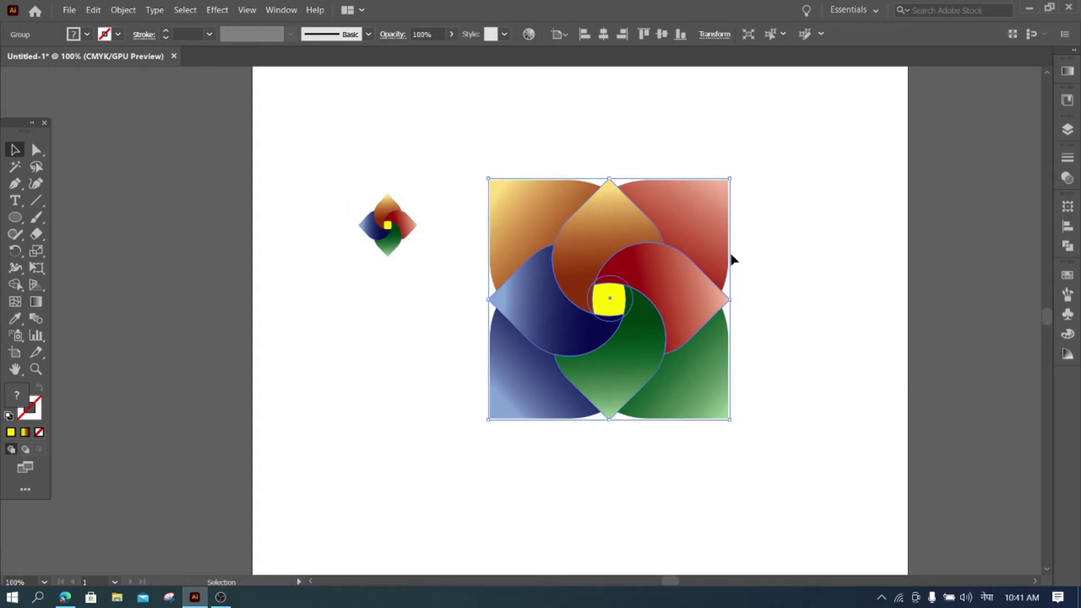
drag(735, 296, 726, 335)
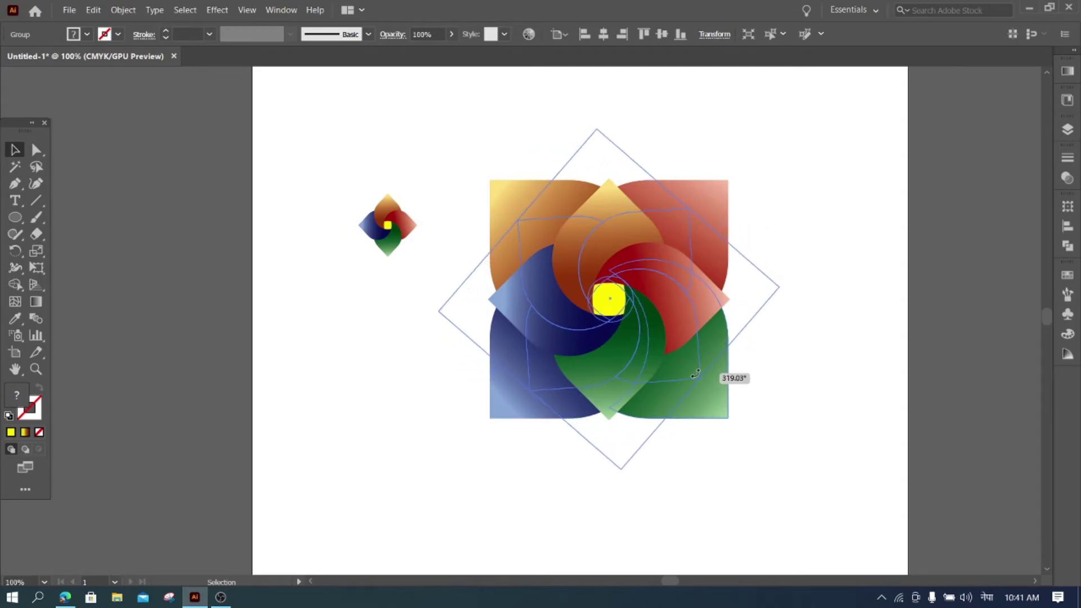
mouse_move(726, 335)
mouse_down()
mouse_move(626, 392)
mouse_move(504, 393)
mouse_move(515, 400)
mouse_up()
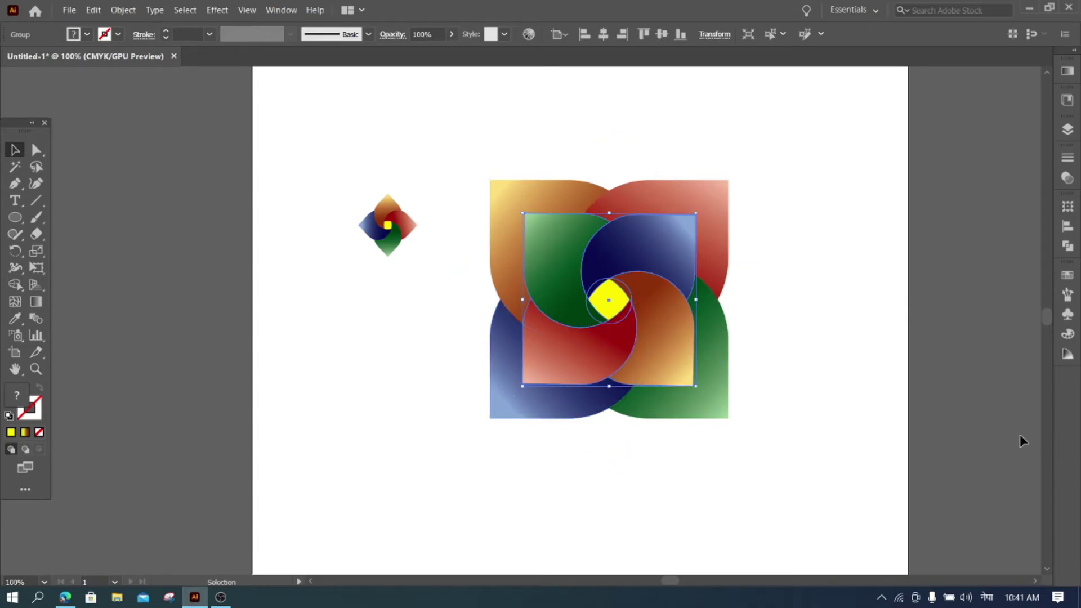
click(899, 417)
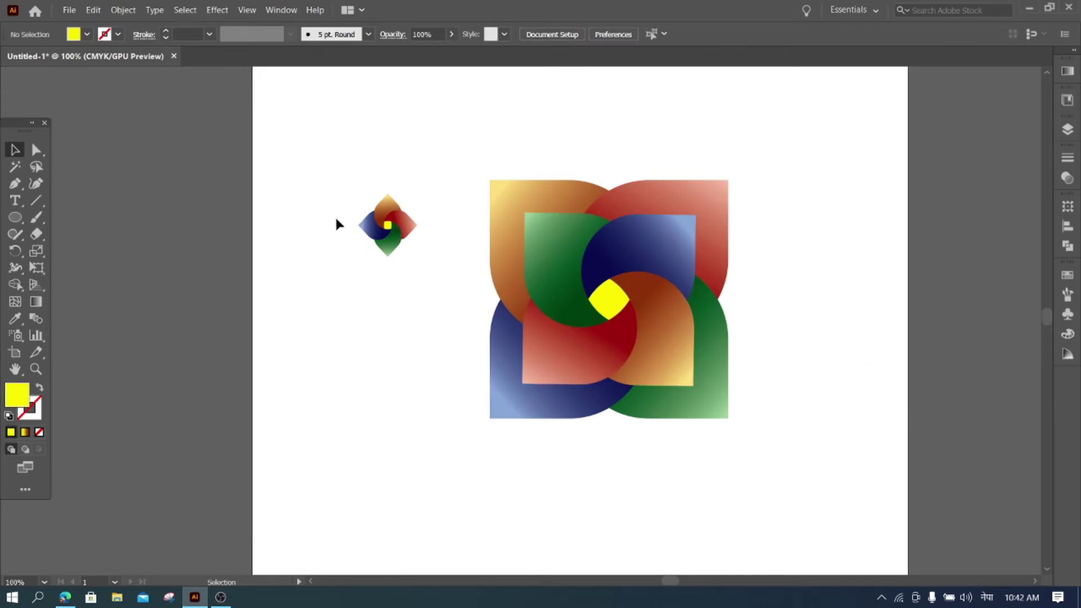
Re-rotate the inner pinwheel until its blue petal points up, tips meeting the outer square.
drag(387, 223, 387, 226)
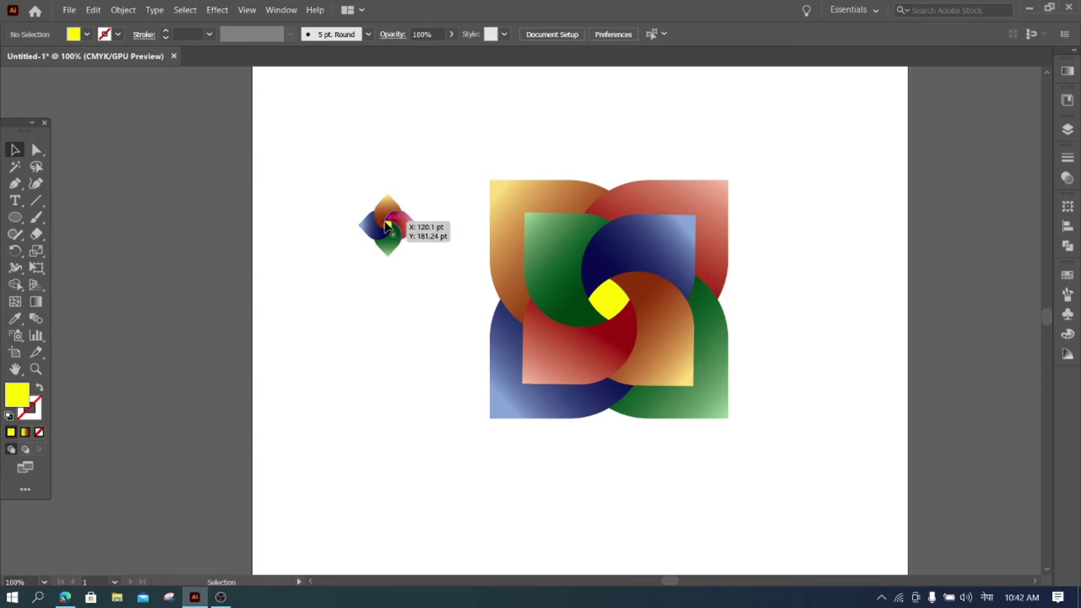
drag(388, 225, 387, 225)
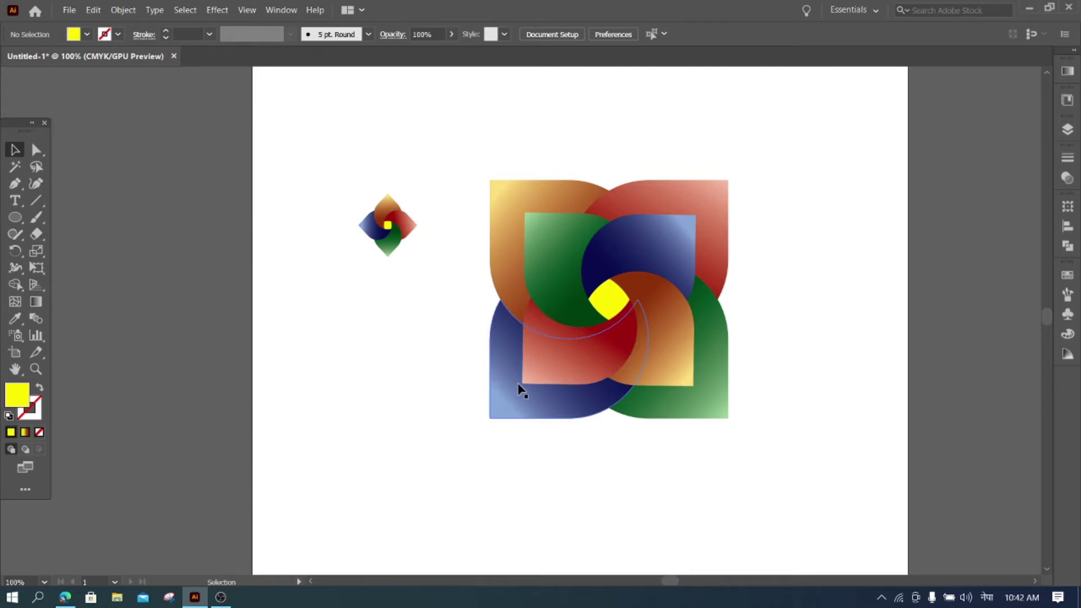
click(549, 372)
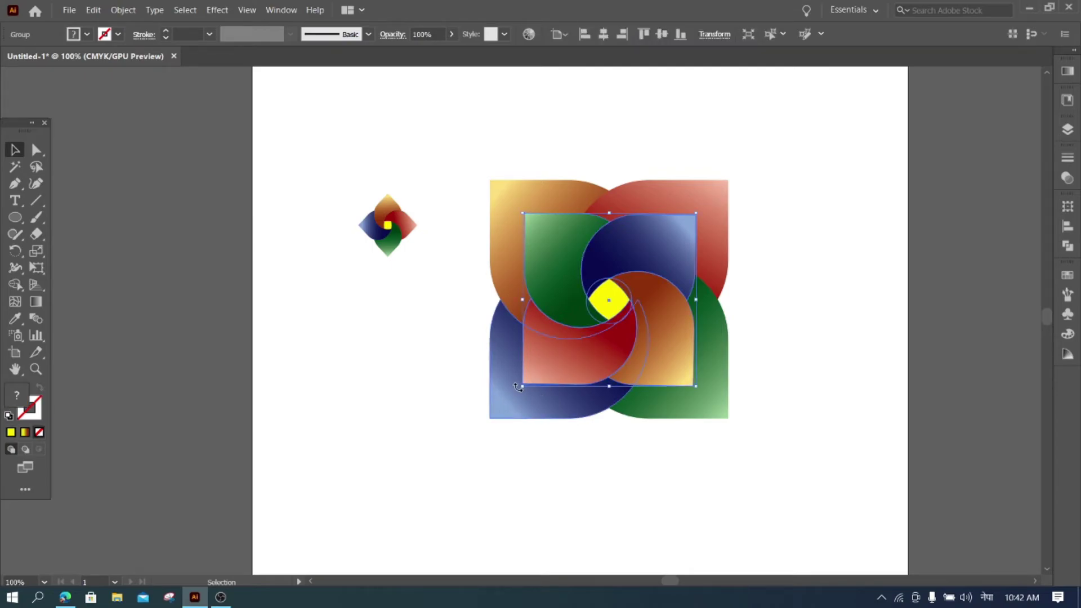
drag(518, 388, 661, 421)
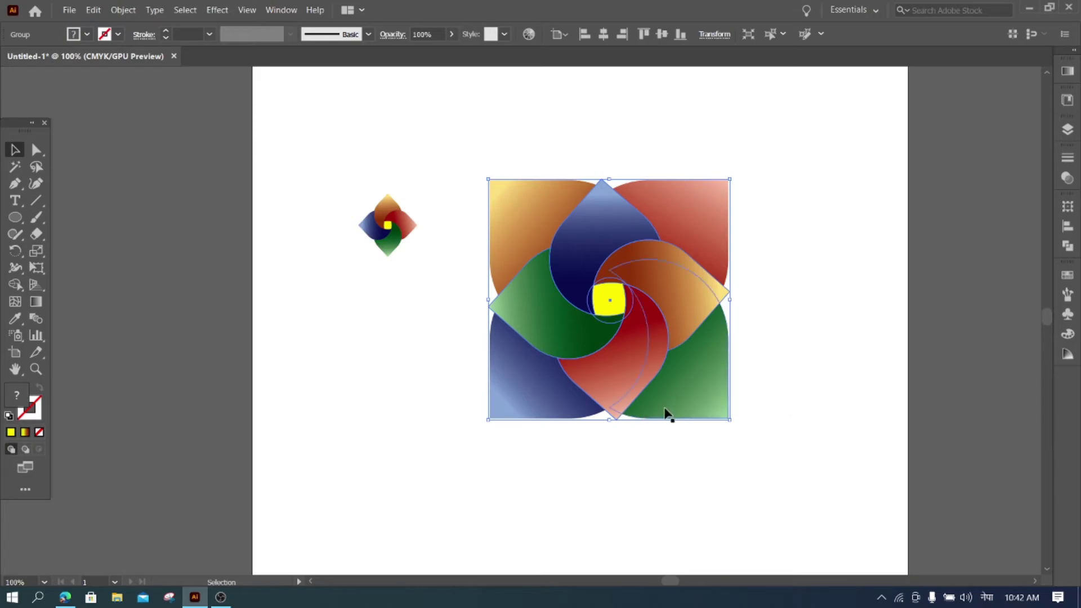
click(616, 428)
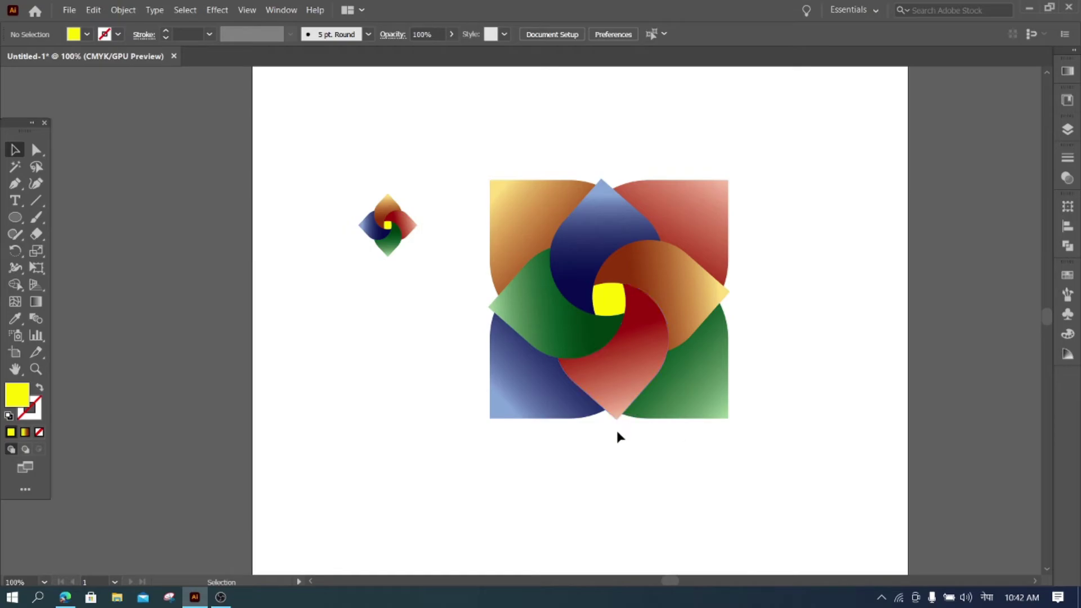
click(622, 346)
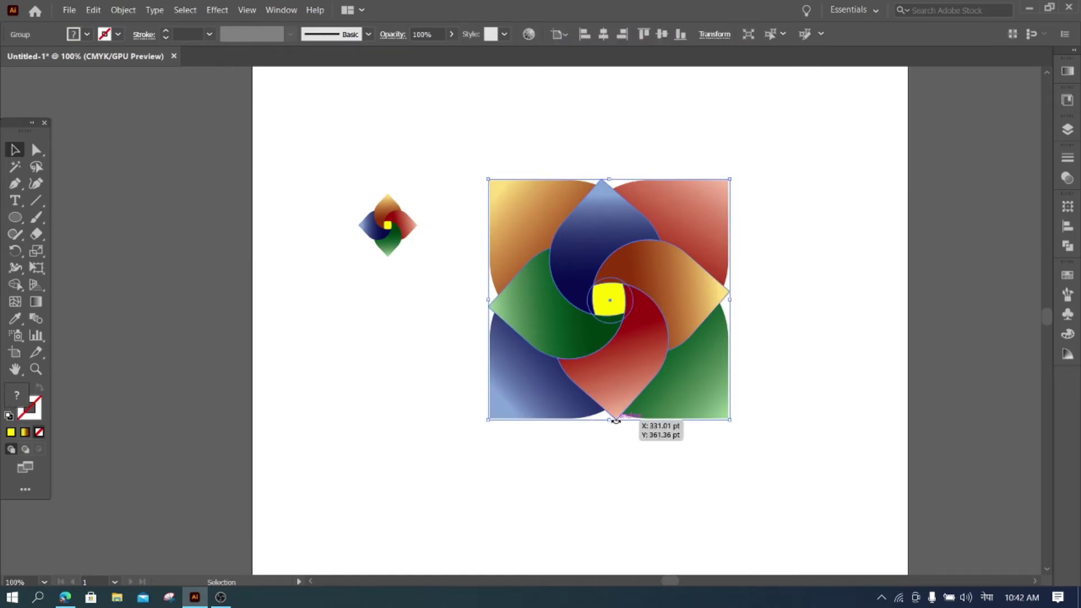
drag(615, 420, 616, 420)
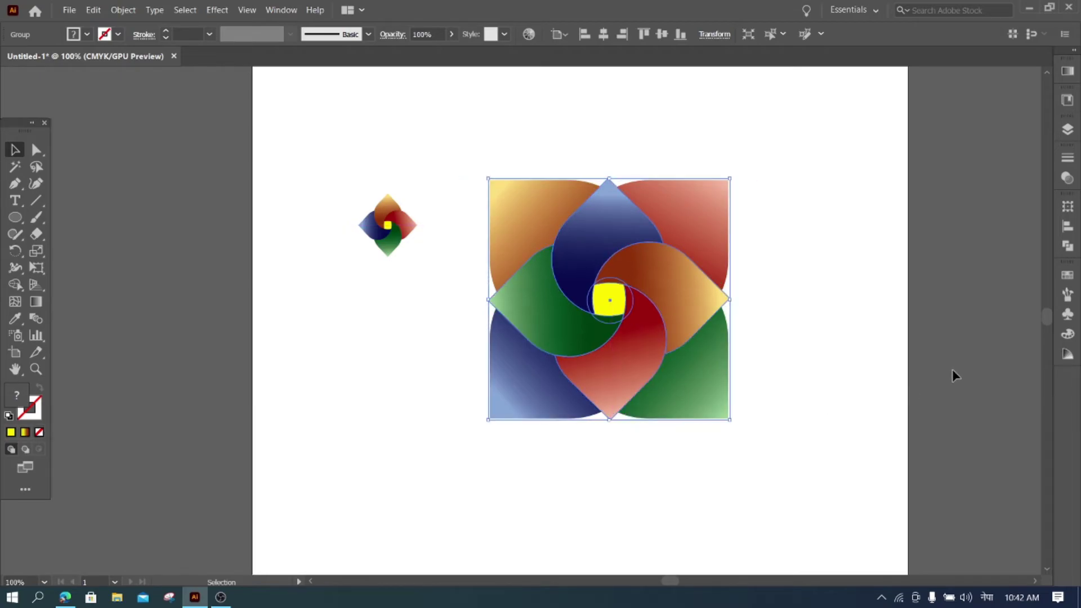
Rotate the small pinwheel copy and nest it inside the inner diamond at the rosette's centre.
click(860, 339)
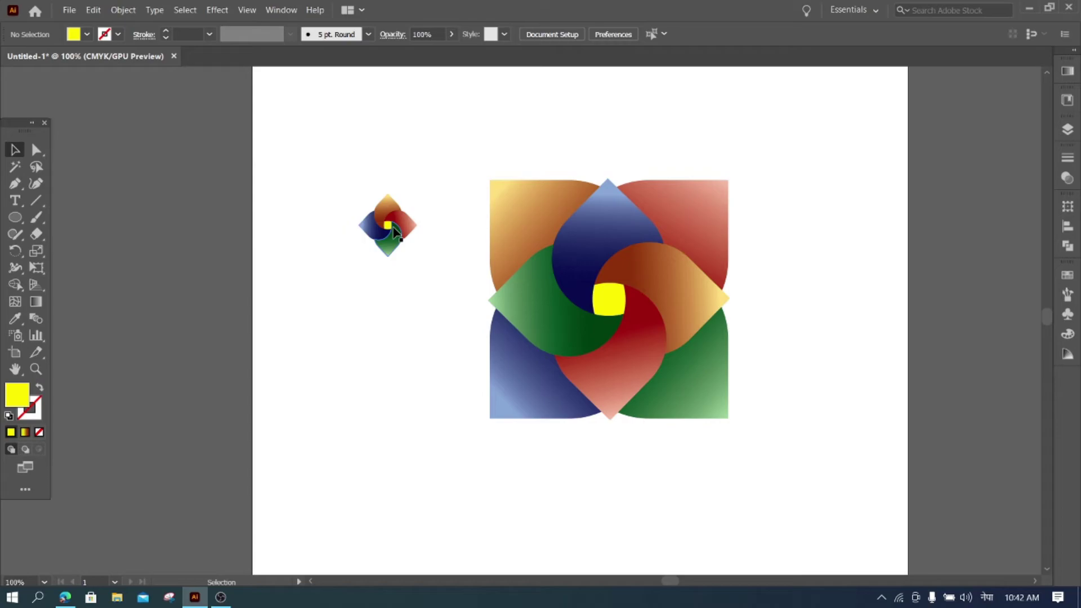
click(391, 247)
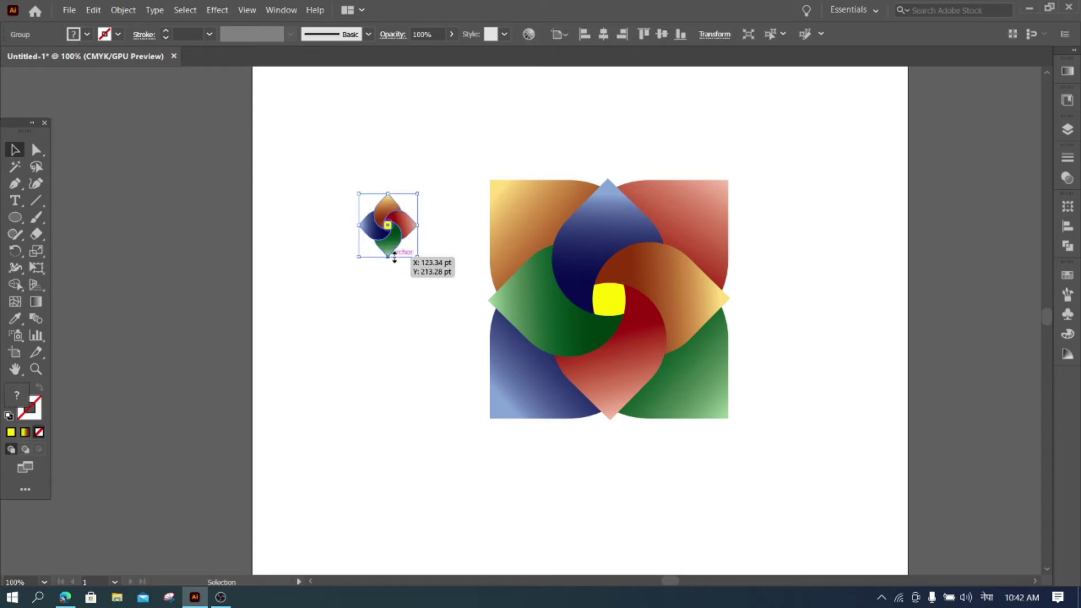
mouse_move(422, 259)
mouse_down()
mouse_move(449, 229)
mouse_move(439, 227)
mouse_move(615, 312)
mouse_move(618, 301)
mouse_up()
click(390, 278)
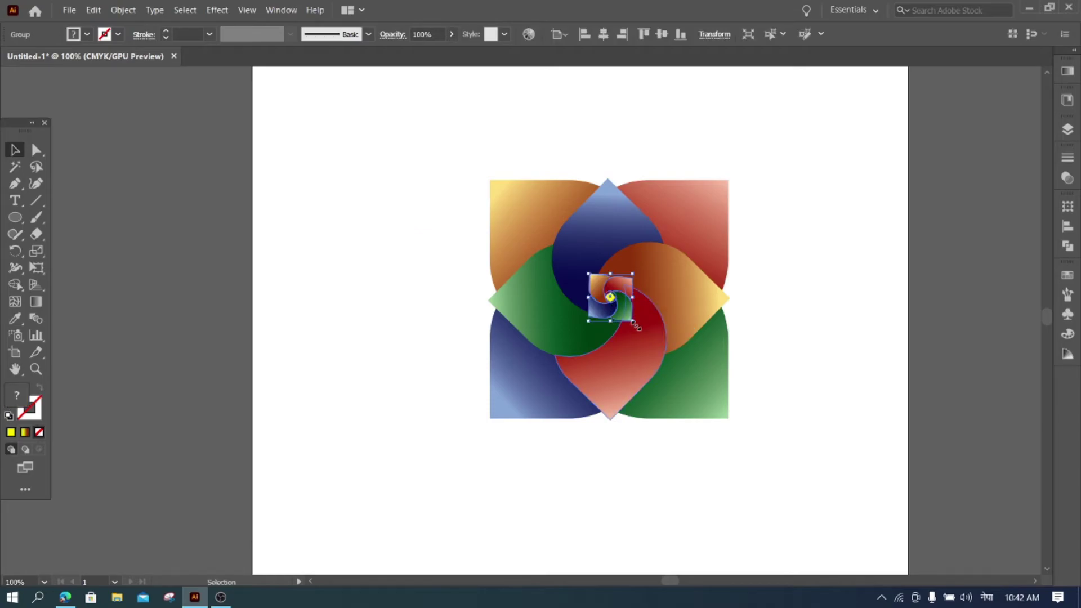
drag(637, 325, 643, 264)
click(870, 380)
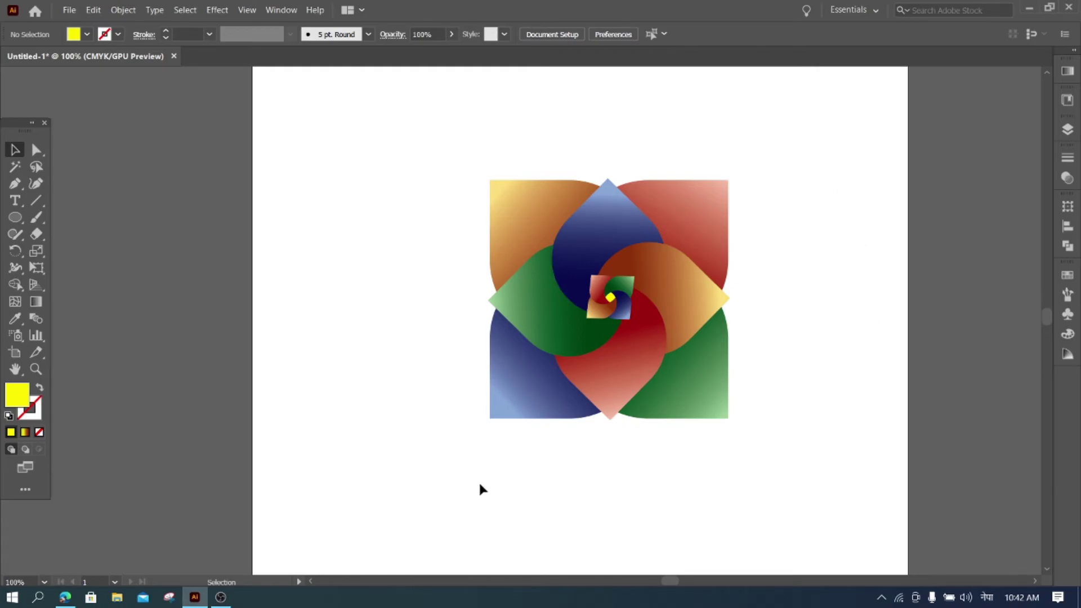
Select all the artwork and rotate it 45° so the rosette stands as a pointed diamond.
drag(404, 145, 853, 434)
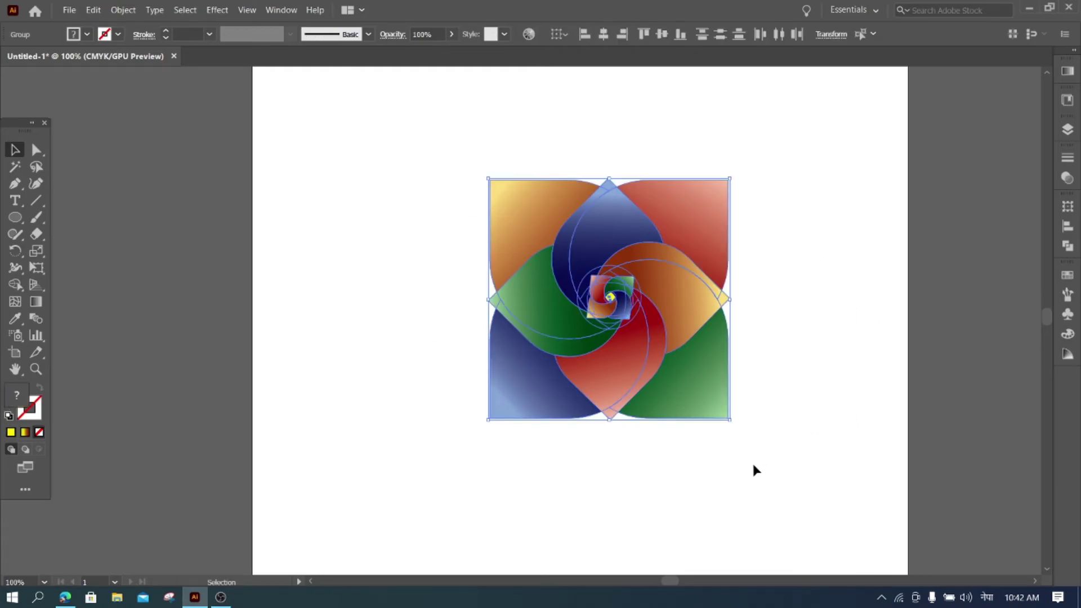
drag(731, 424, 791, 317)
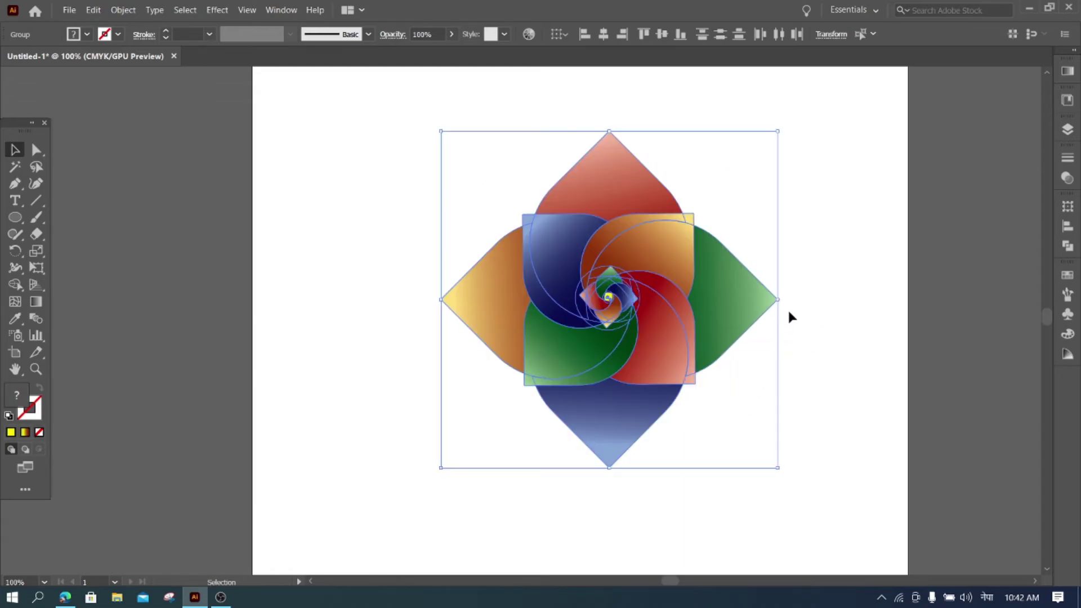
click(856, 406)
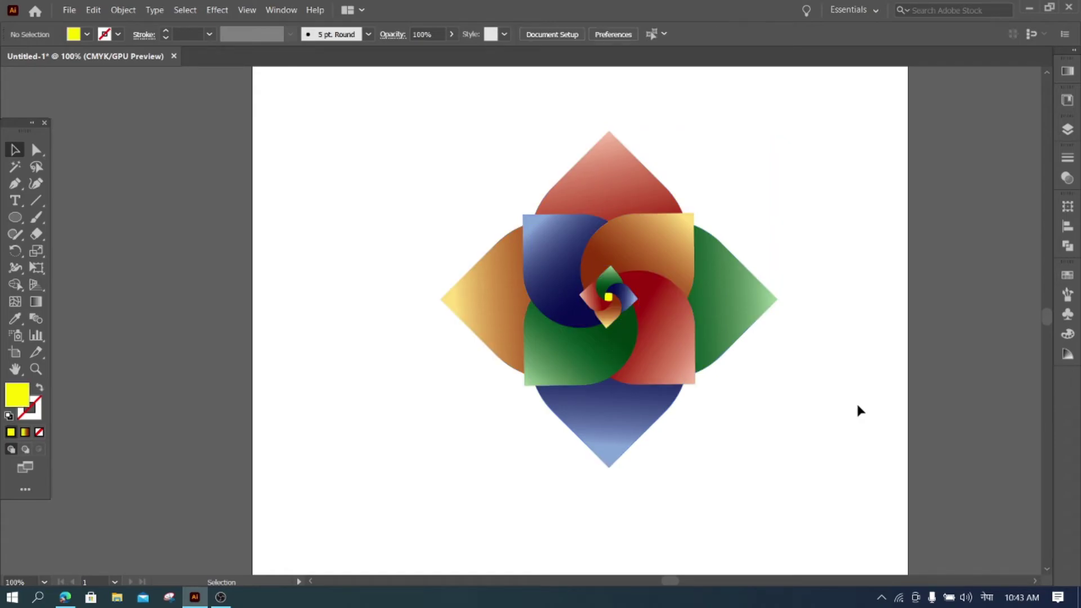
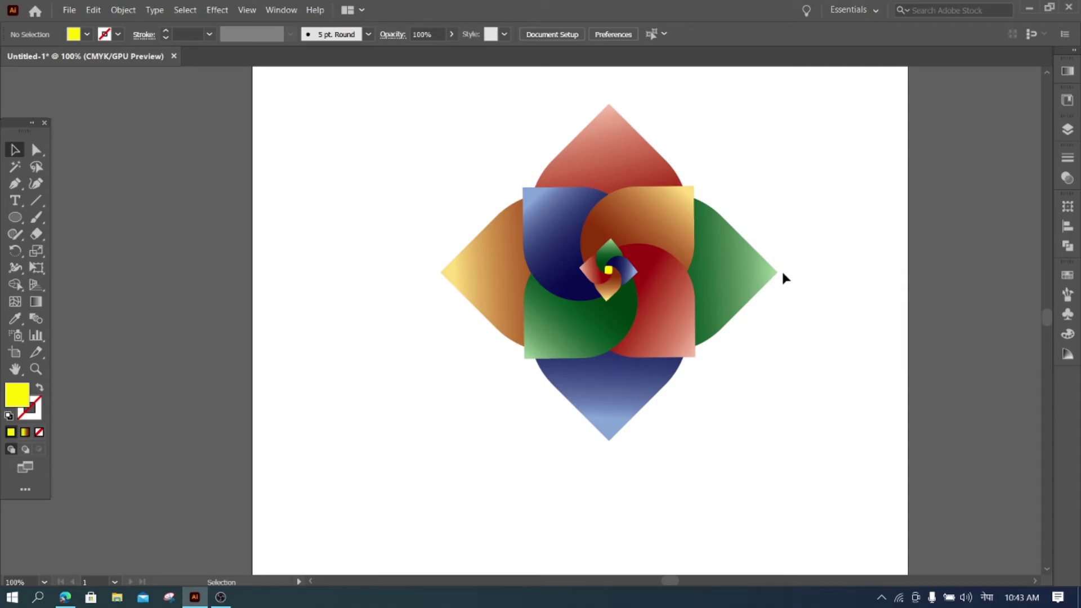
Rotate the whole gradient flower motif by 45° into a square pinwheel.
drag(402, 114, 729, 390)
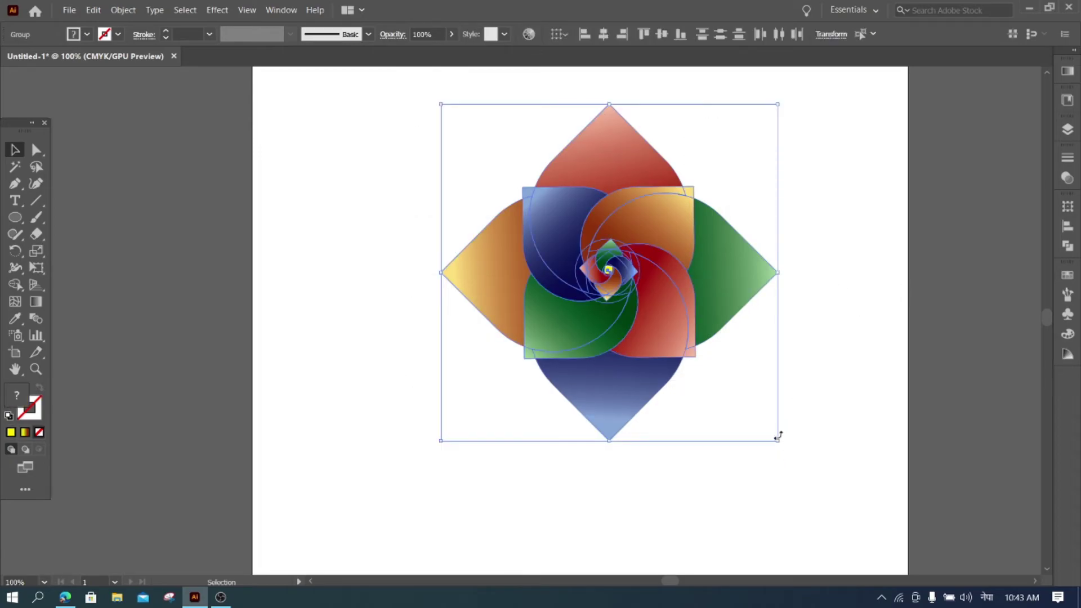
drag(779, 445, 856, 283)
click(858, 334)
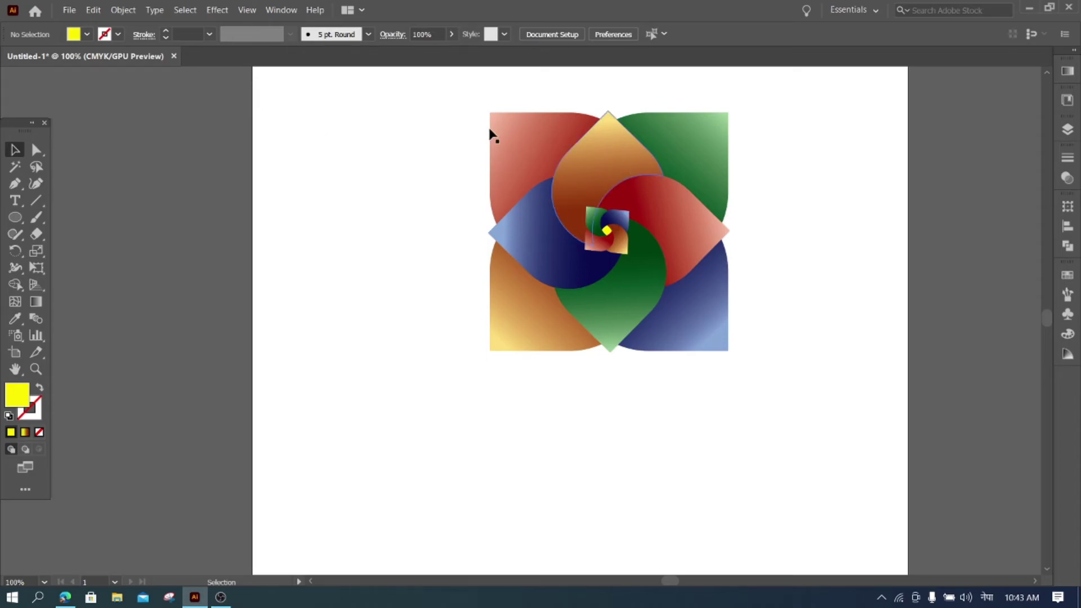
Reselect the entire rotated flower group after checking the right-click options.
drag(434, 104, 731, 315)
right_click(591, 207)
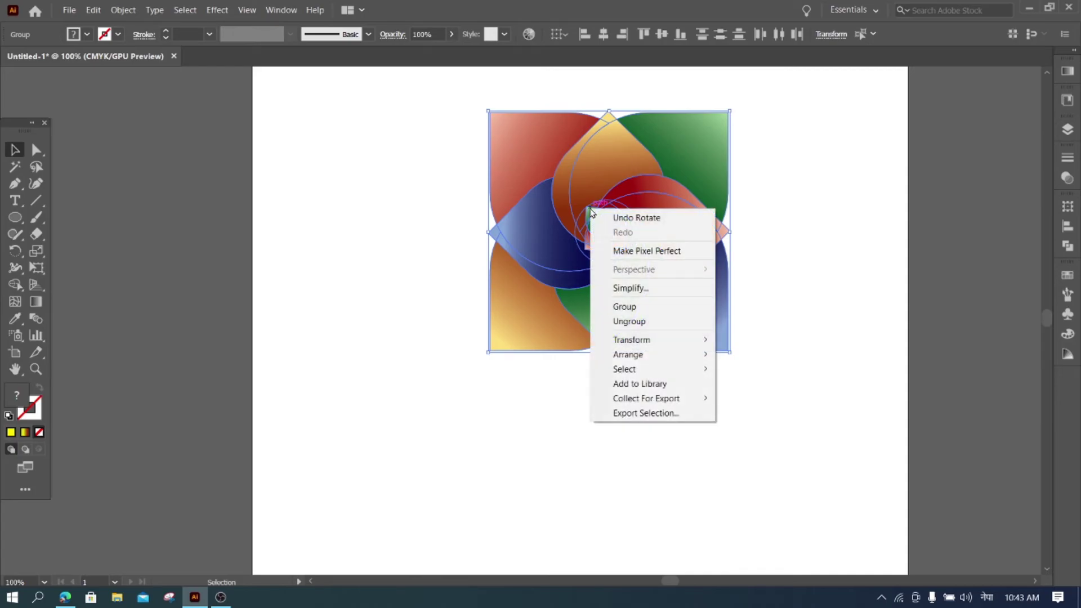
click(398, 318)
right_click(575, 269)
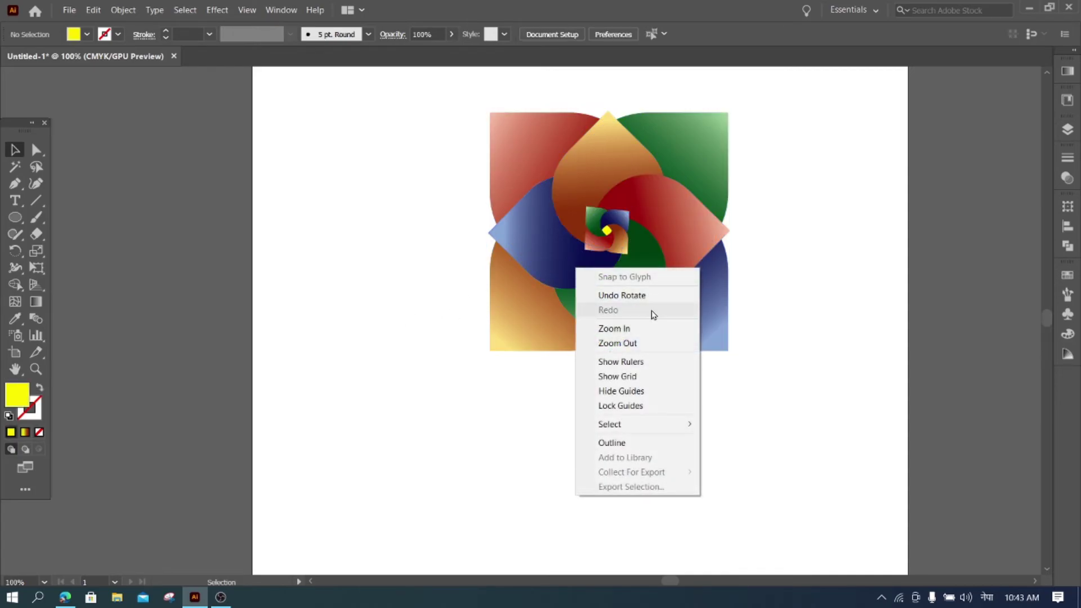
click(796, 210)
drag(432, 95, 803, 311)
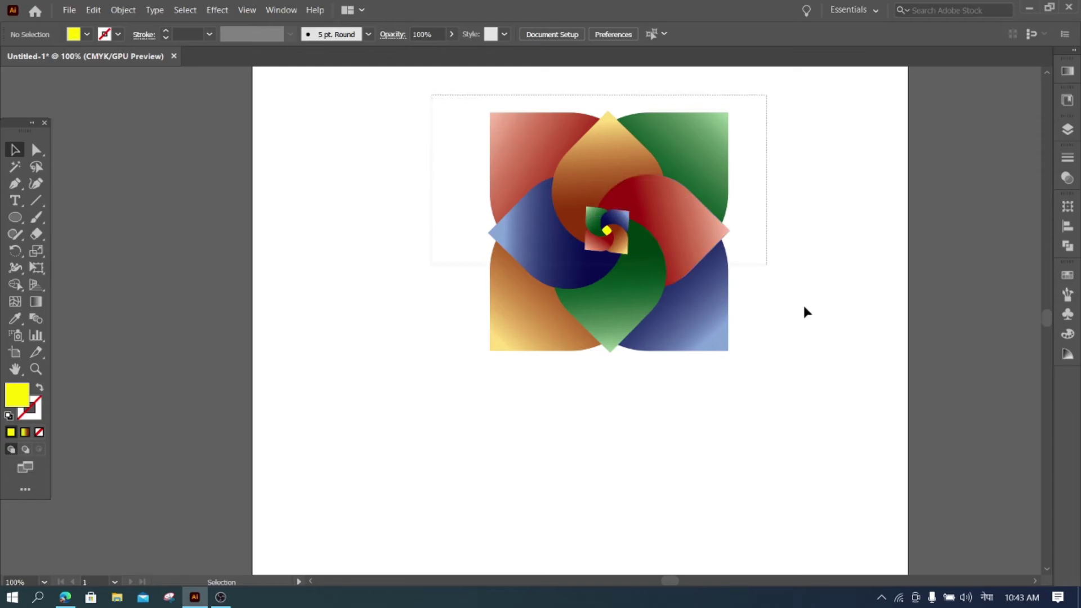
Reflect a horizontal copy of the flower and move it straight down beneath the original.
right_click(647, 230)
mouse_move(689, 356)
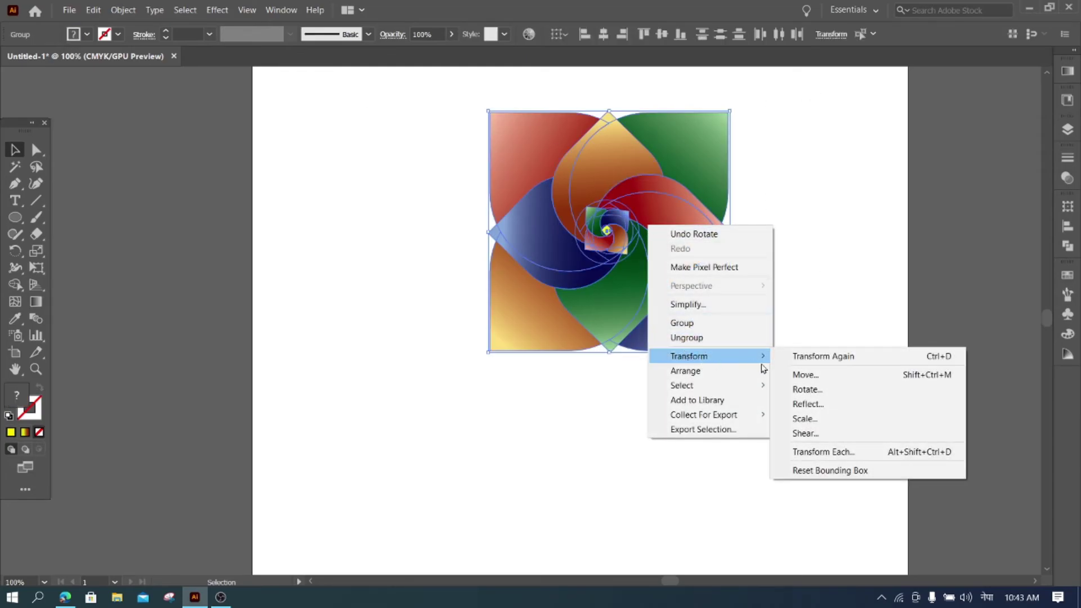
click(822, 405)
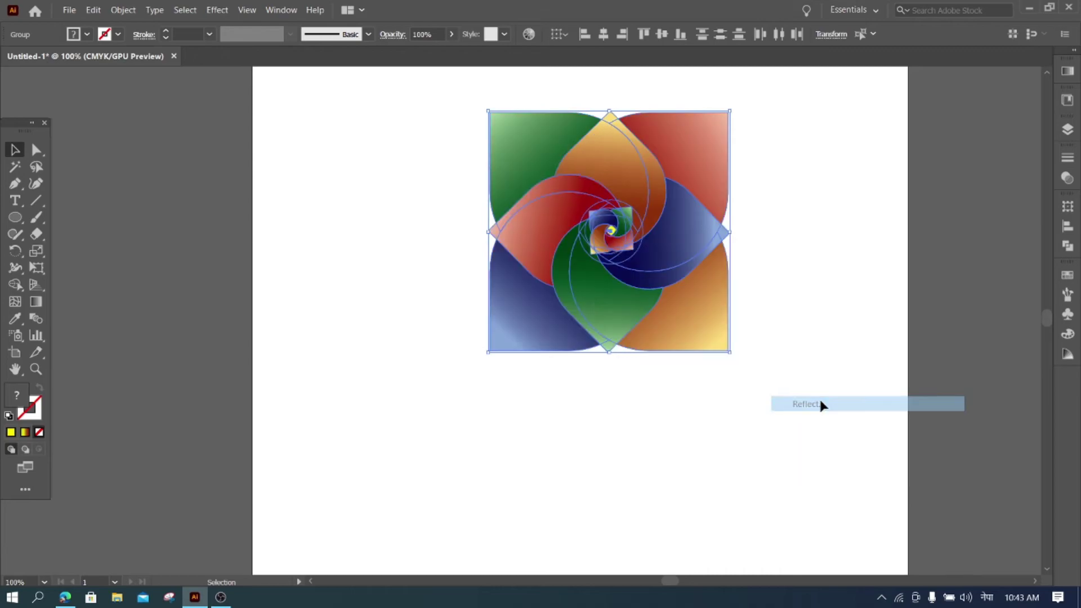
click(472, 219)
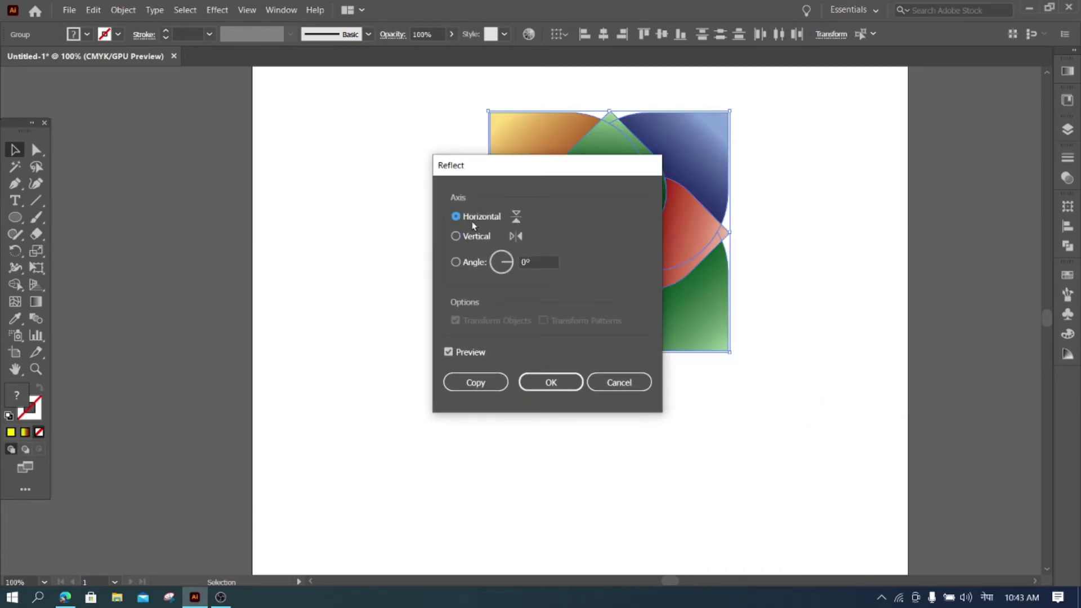
click(478, 381)
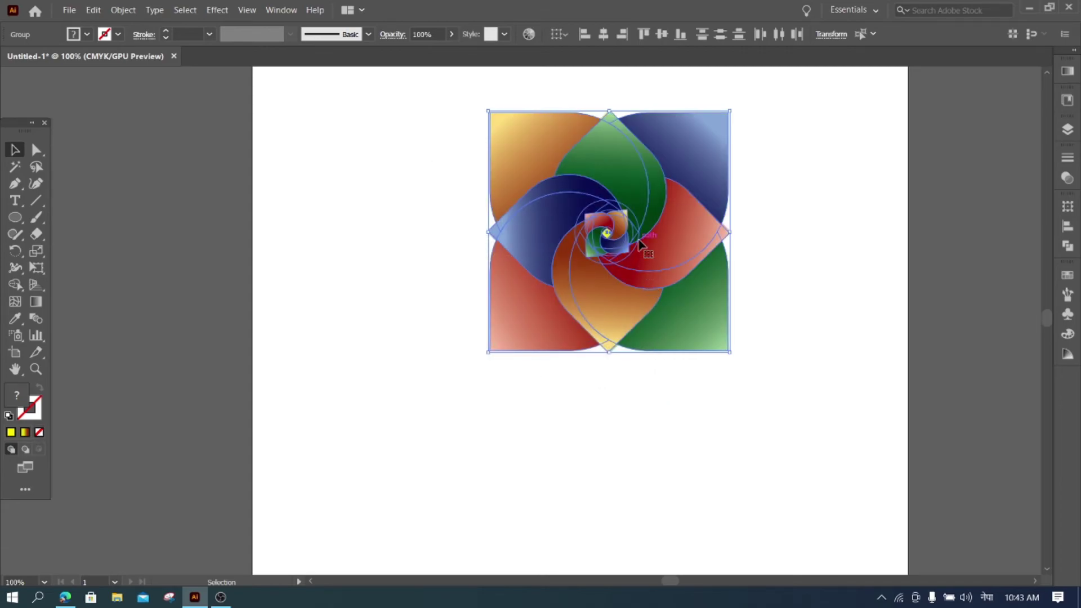
drag(641, 244, 639, 485)
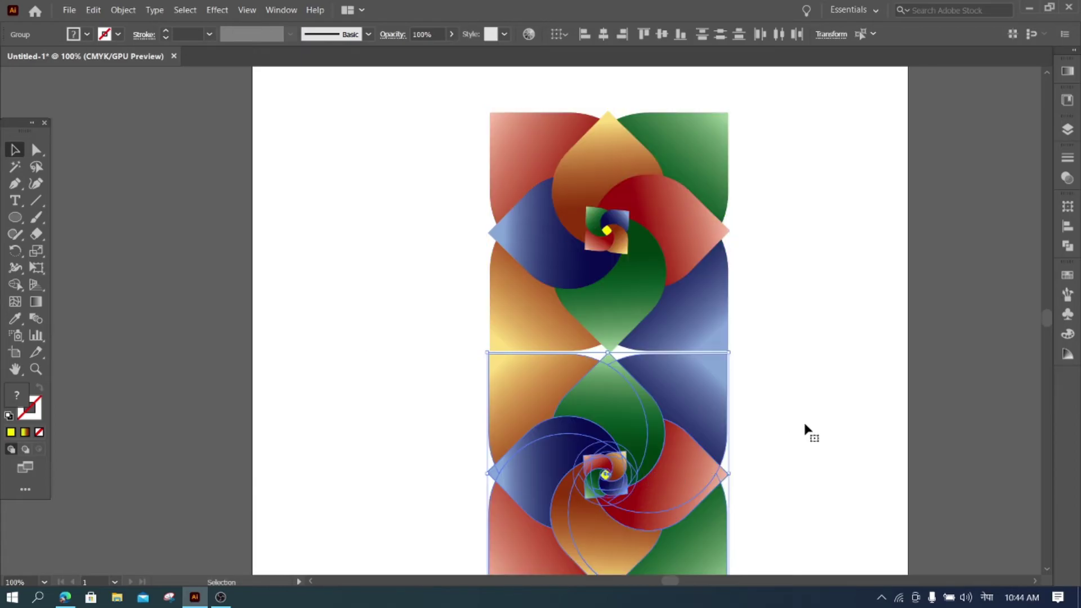
click(803, 407)
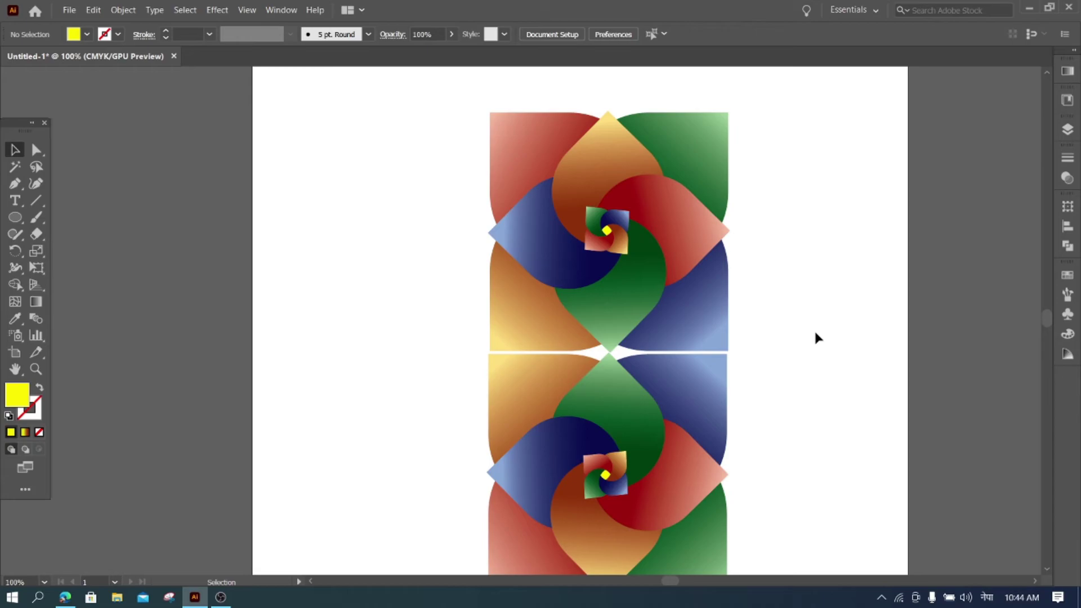
scroll(816, 333, down, 2)
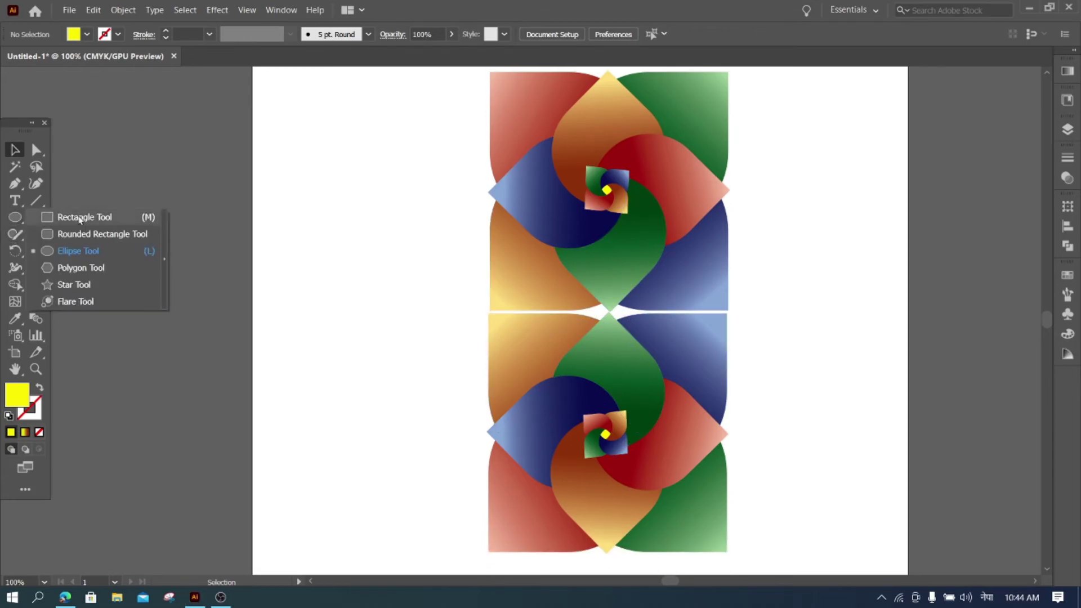
Draw a rectangle (M) spanning the artboard over the lower reflected flower.
drag(15, 217, 79, 249)
key(m)
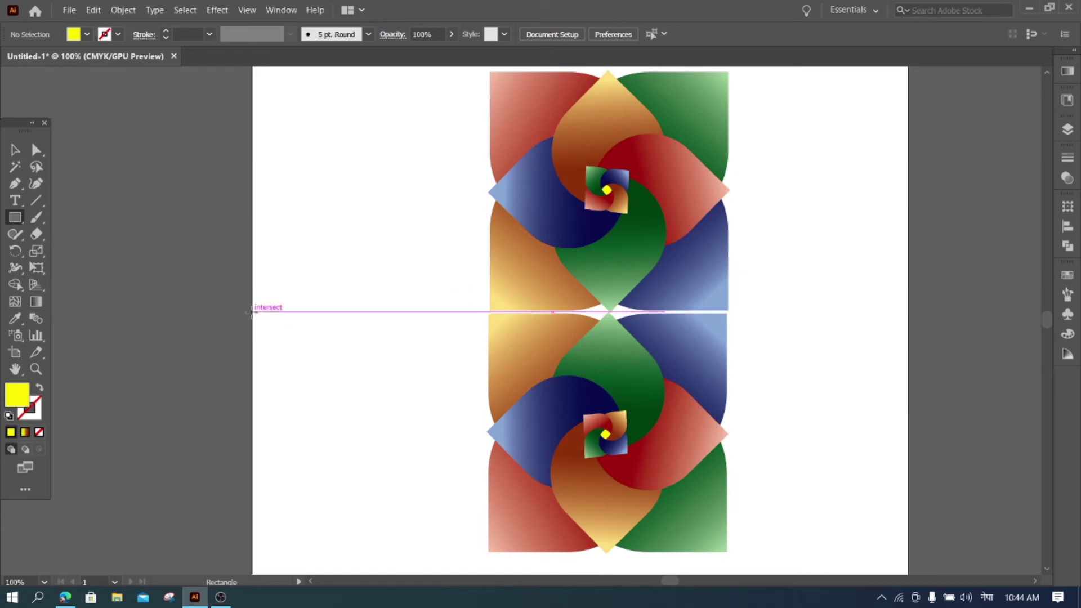
mouse_move(251, 311)
mouse_down()
mouse_move(900, 495)
mouse_move(906, 571)
mouse_move(899, 458)
mouse_move(907, 463)
mouse_up()
scroll(773, 333, up, 1)
scroll(772, 328, up, 3)
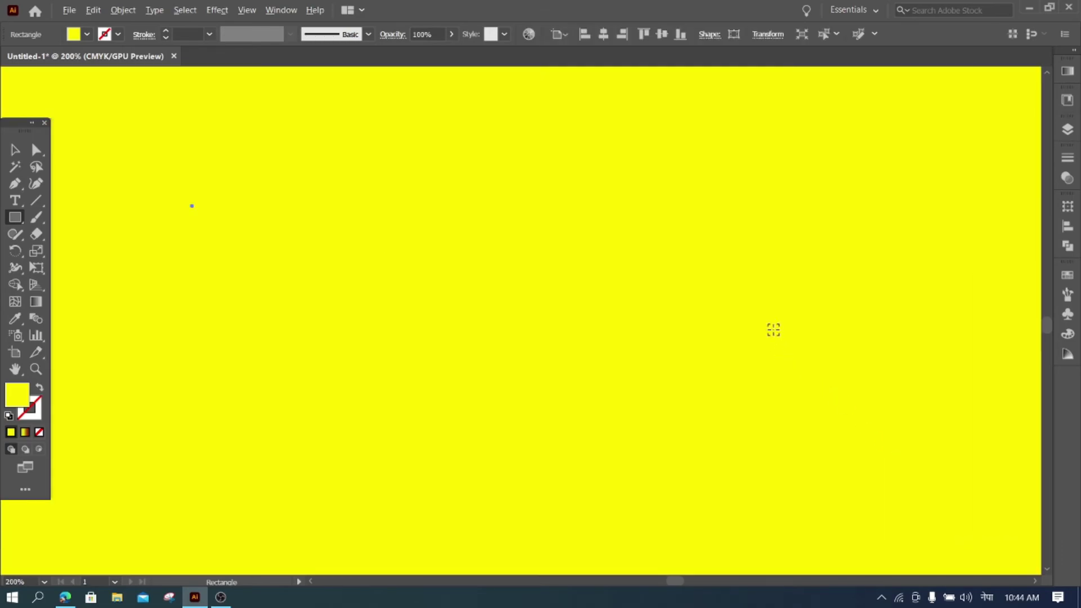
scroll(772, 327, down, 4)
scroll(771, 327, up, 2)
scroll(732, 174, up, 1)
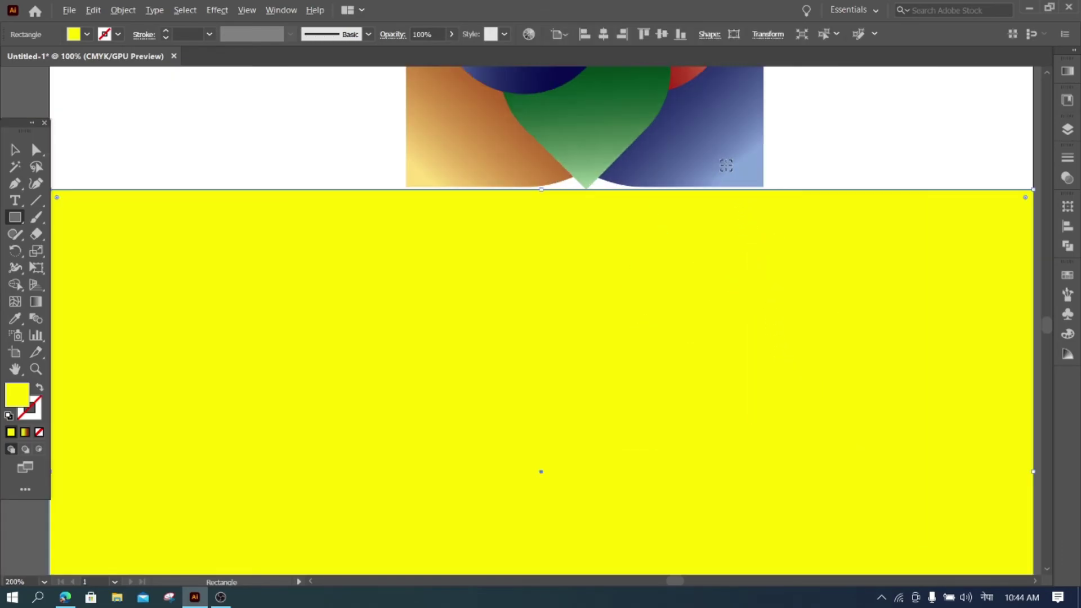
scroll(727, 161, down, 4)
scroll(726, 157, up, 1)
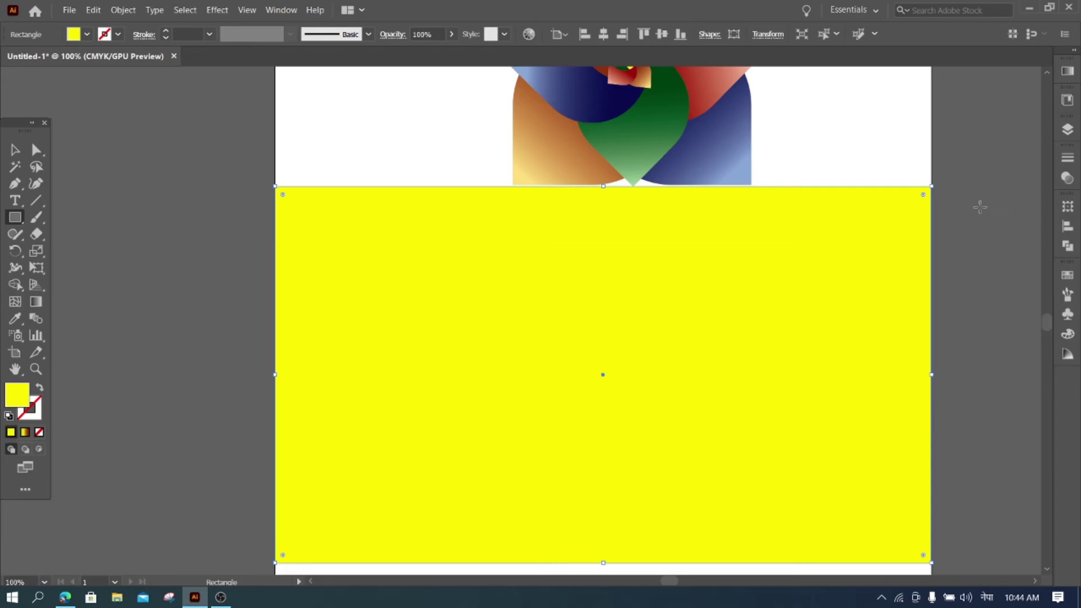
Fill the rectangle with the White, Black preset gradient at a -90° angle.
click(1067, 71)
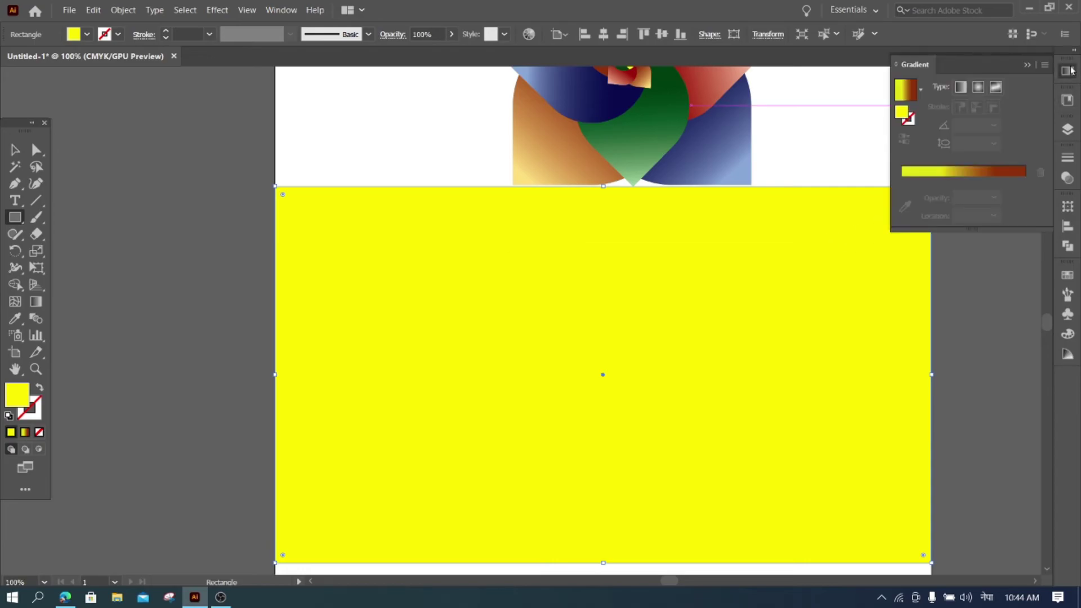
click(906, 91)
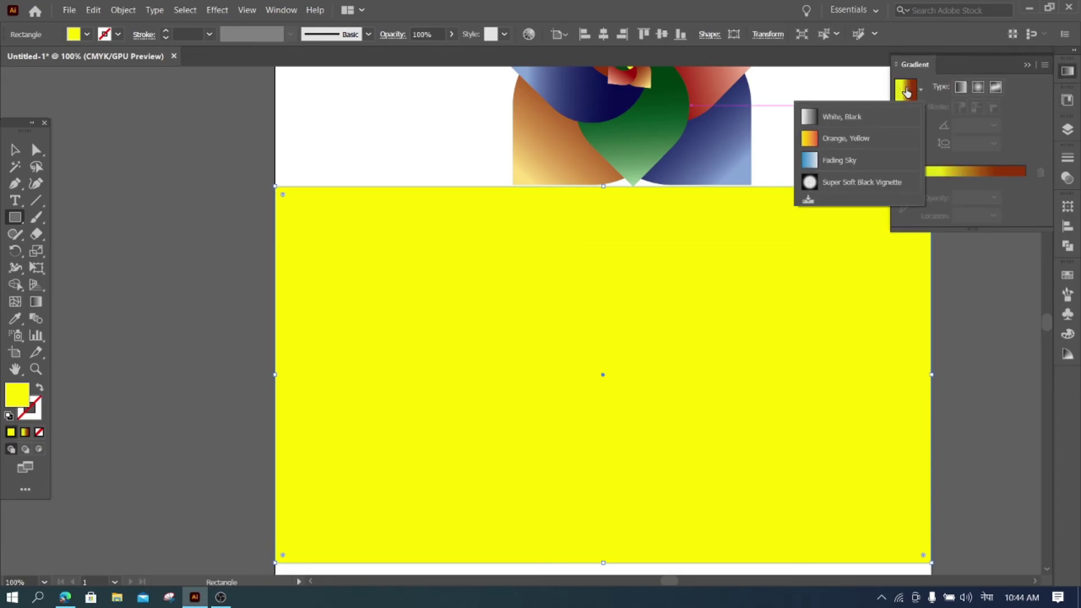
click(848, 116)
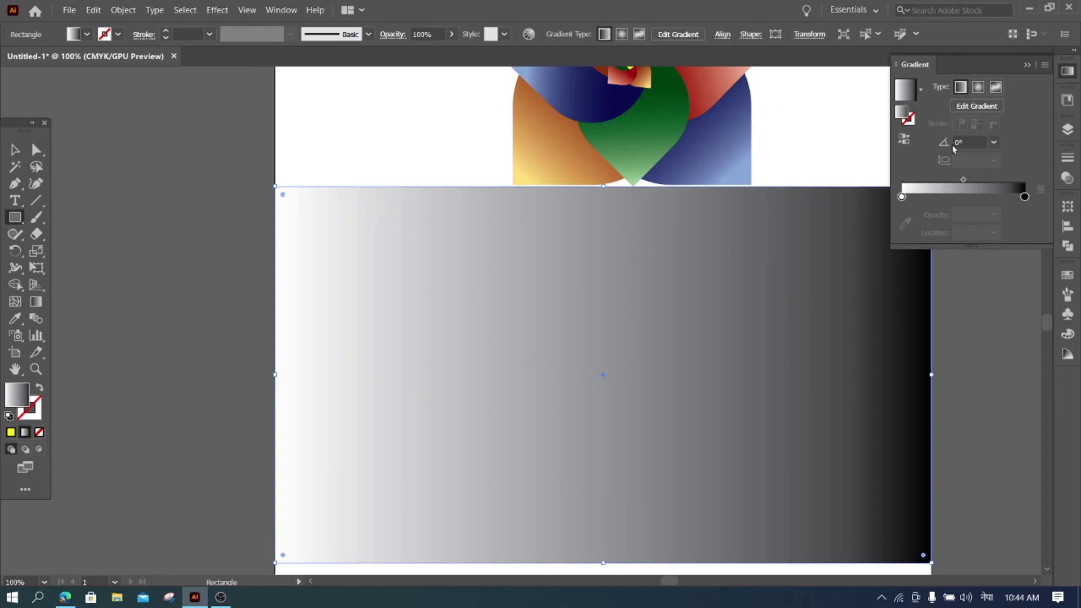
click(995, 143)
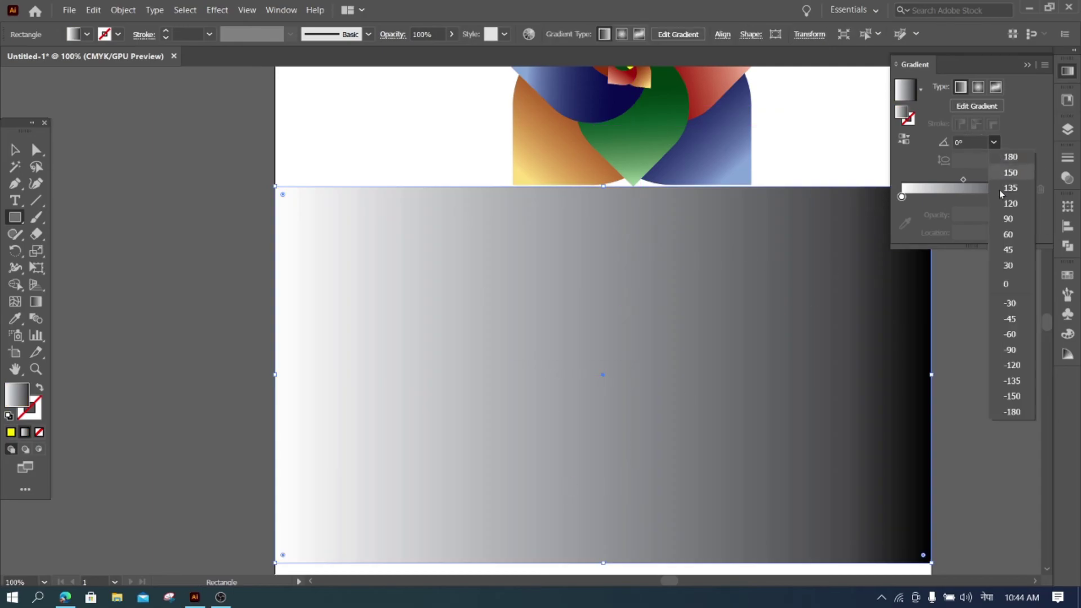
click(1013, 349)
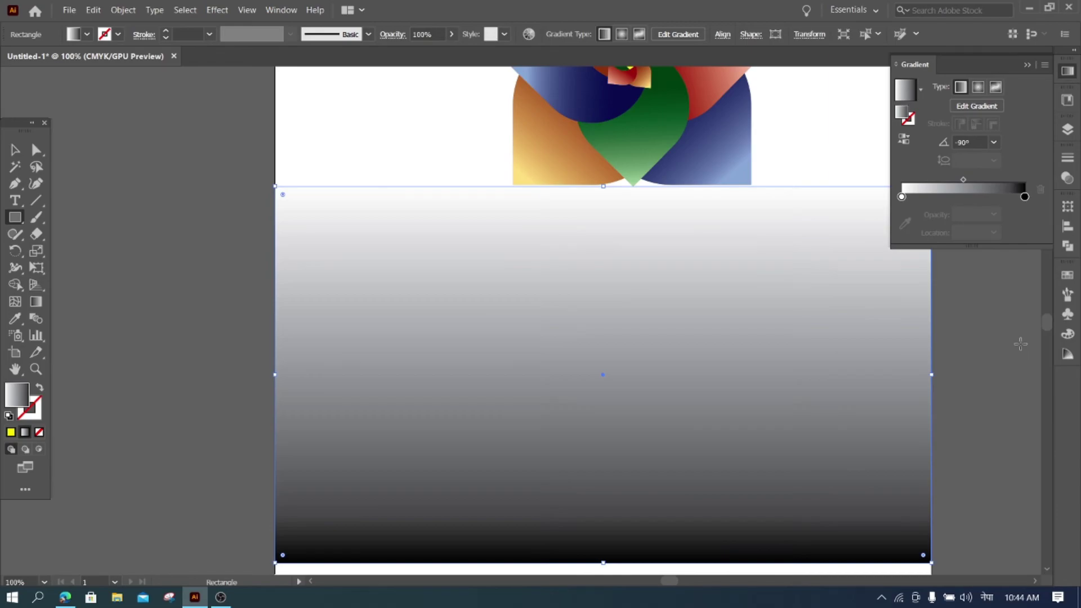
Confirm the rectangle and switch to the Gradient tool to edit it on canvas.
click(975, 404)
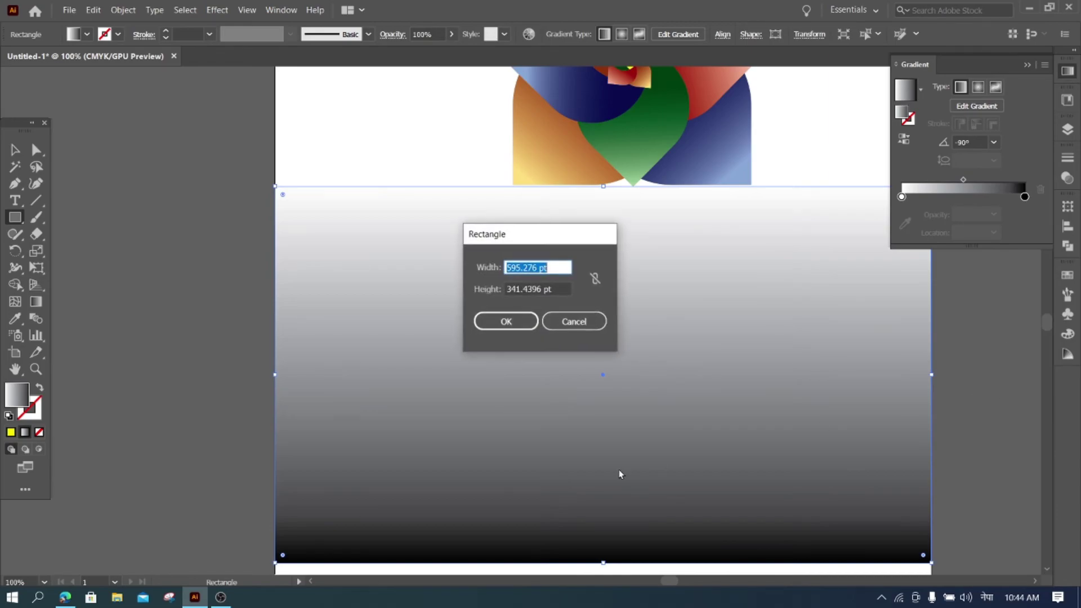
click(546, 323)
key(v)
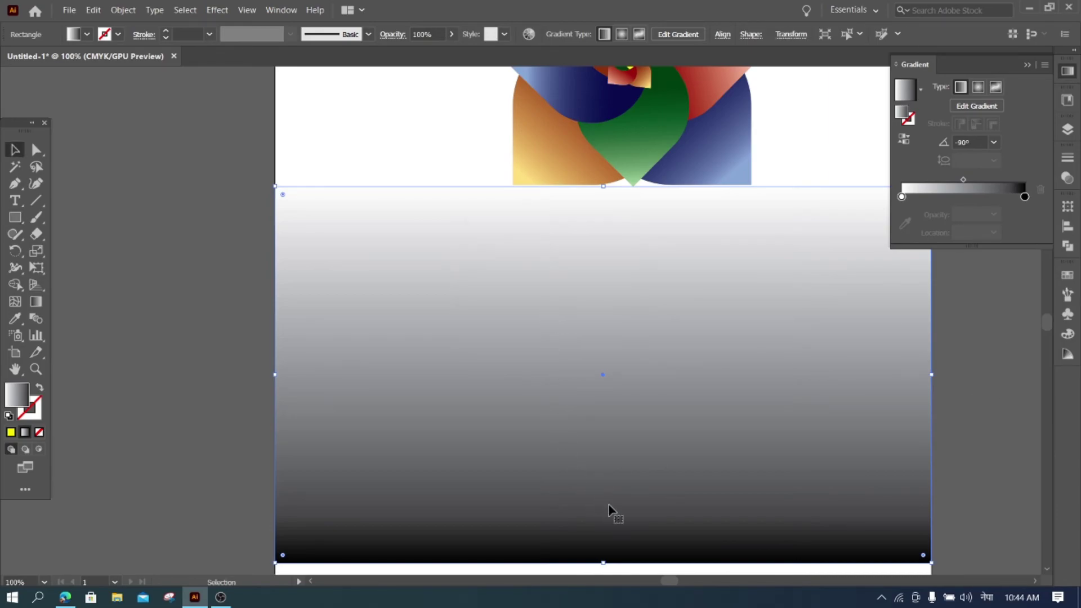
click(35, 301)
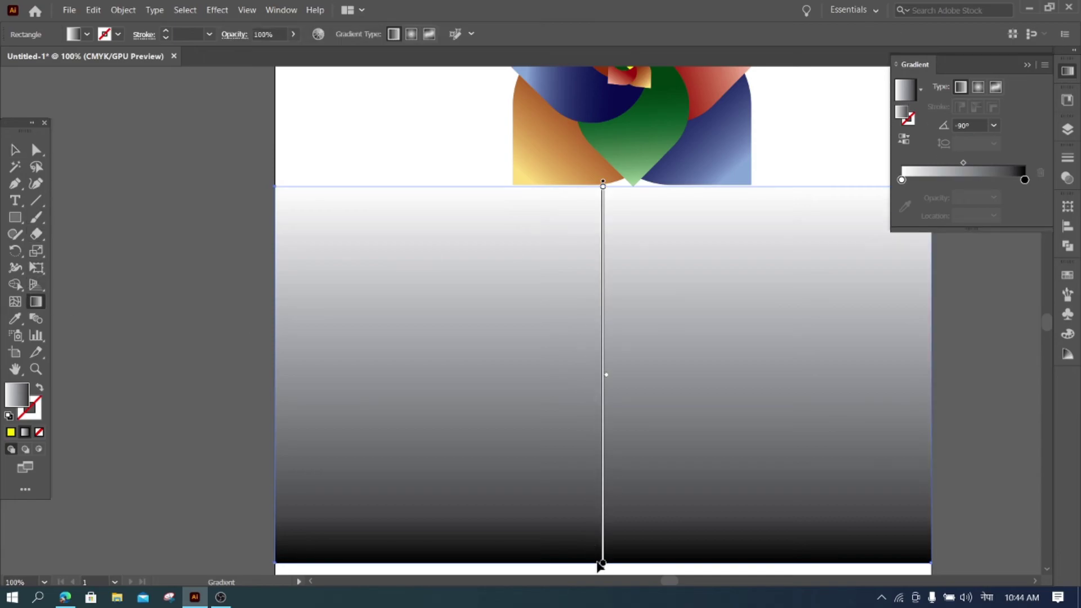
Drag the black stop to about 51% and adjust the midpoint so black arrives mid-rectangle.
mouse_move(599, 564)
mouse_down()
mouse_move(593, 312)
mouse_move(593, 340)
mouse_up()
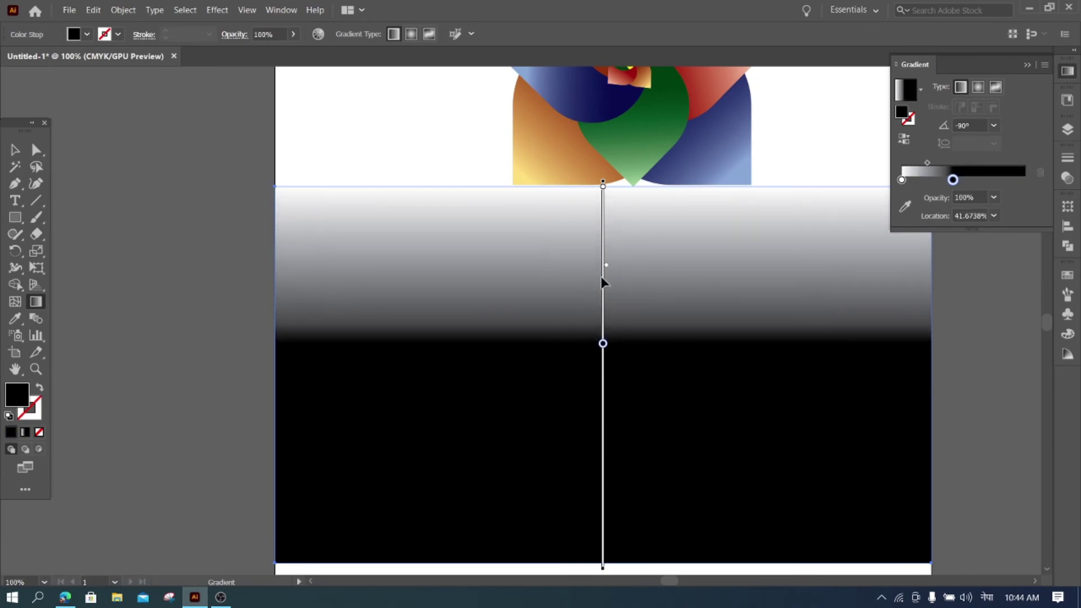
drag(606, 264, 606, 229)
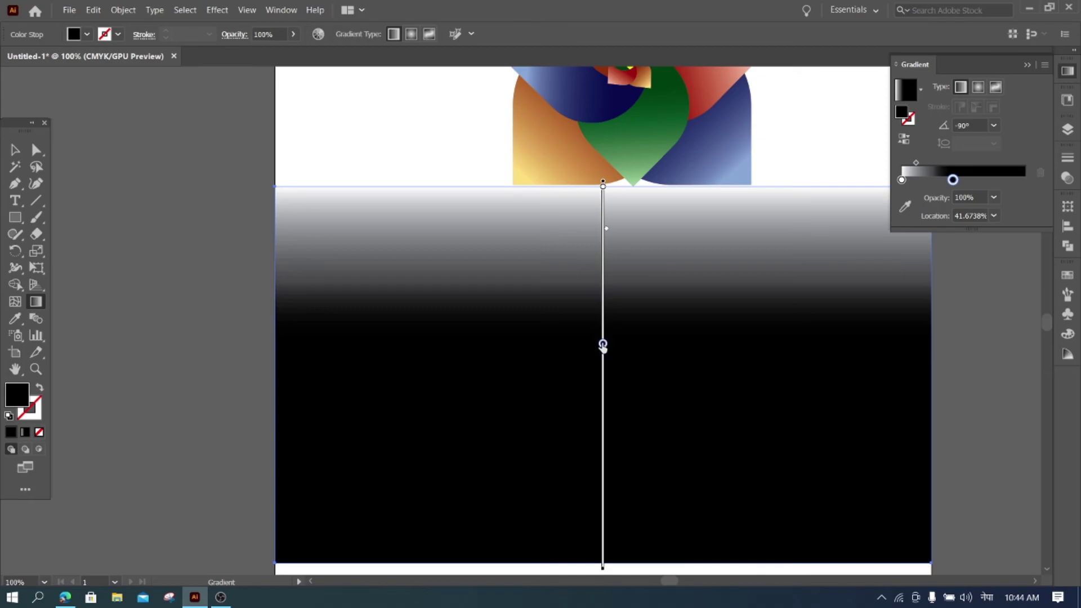
drag(603, 344, 602, 388)
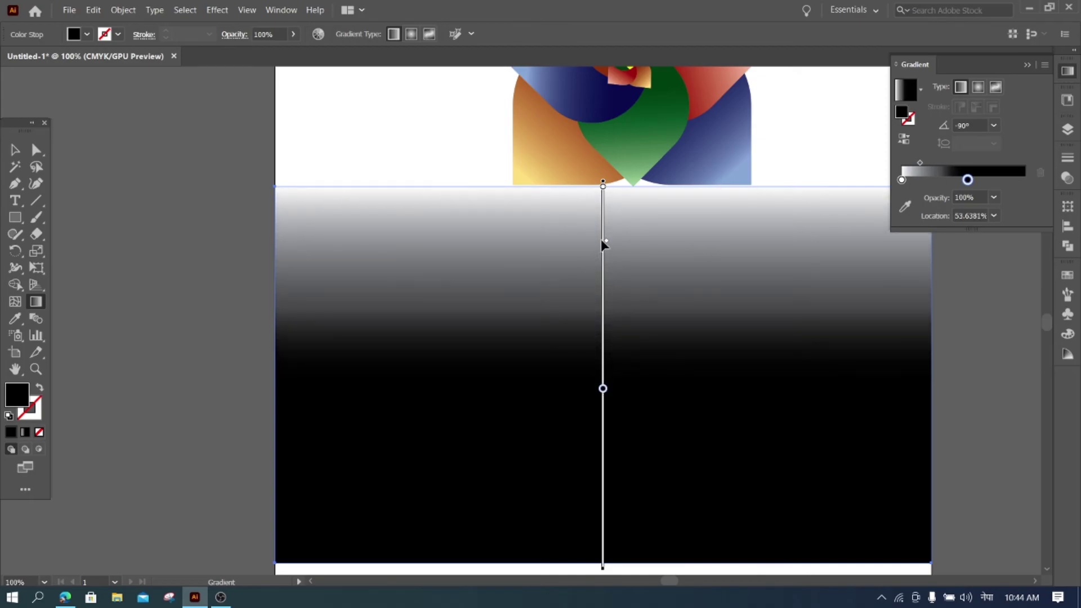
drag(606, 240, 601, 255)
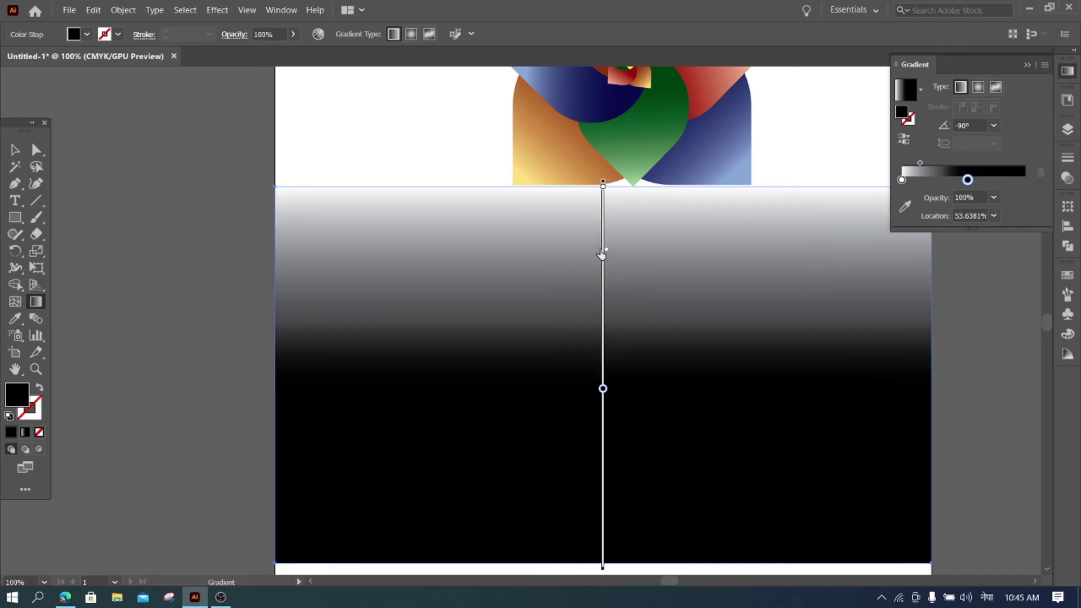
drag(602, 389, 603, 379)
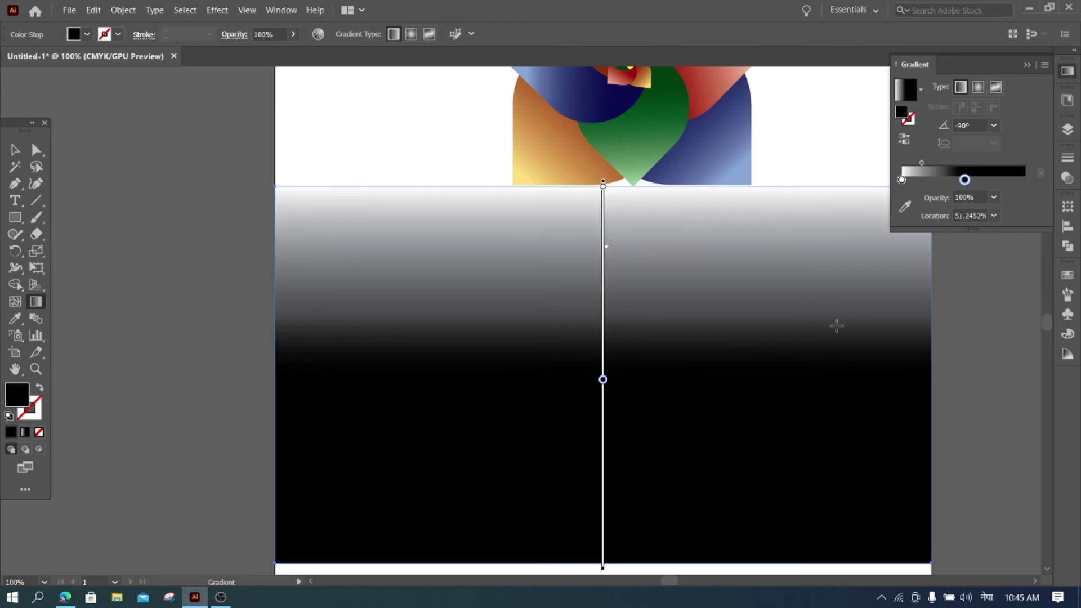
Close the Gradient panel and select the gradient rectangle together with the reflected flower.
key(v)
click(988, 290)
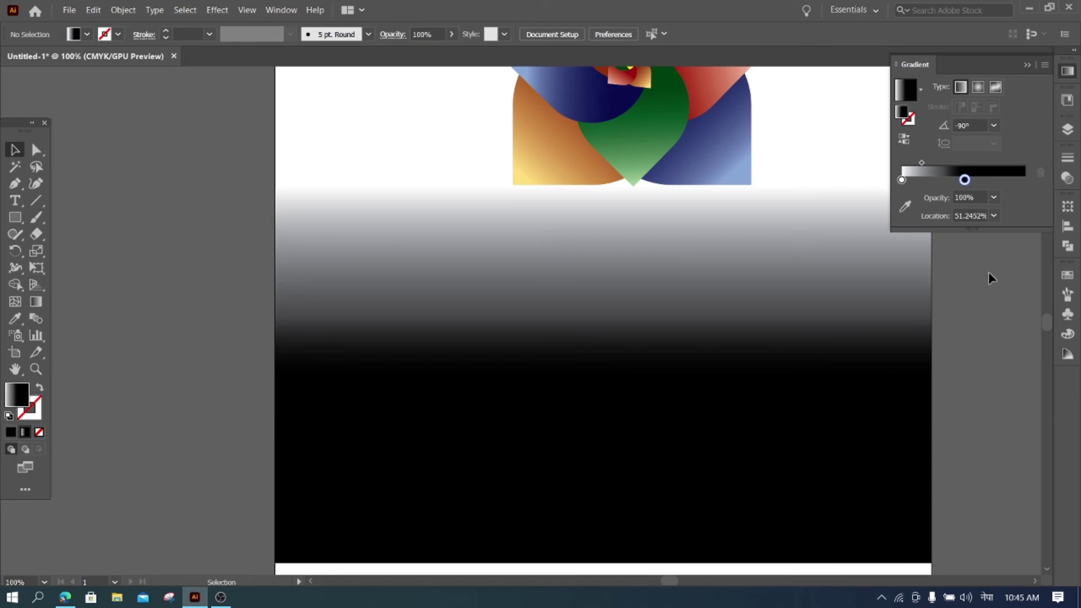
click(1026, 63)
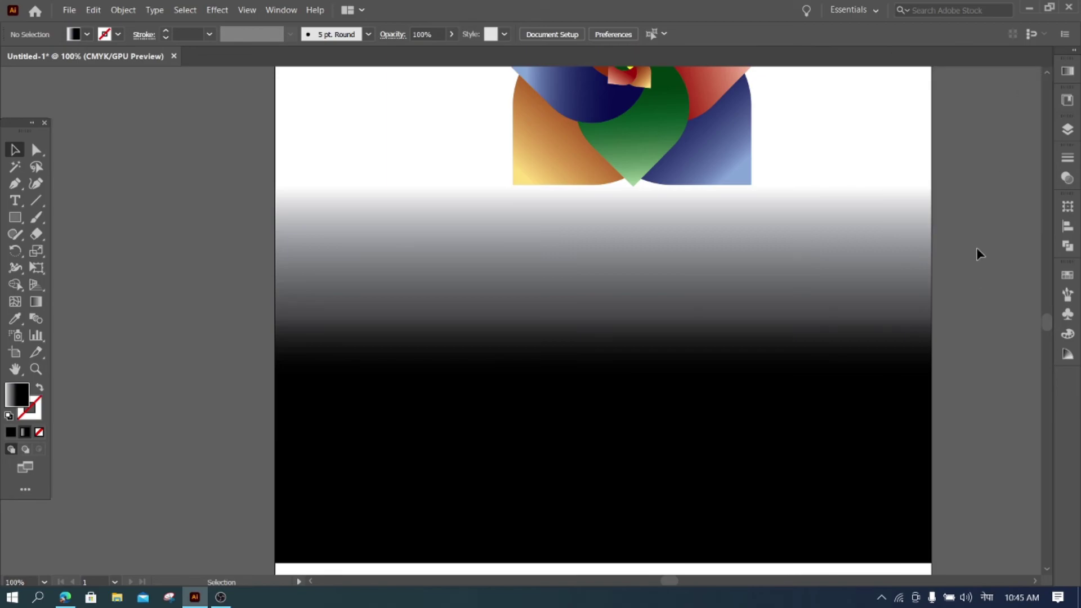
drag(242, 444, 724, 494)
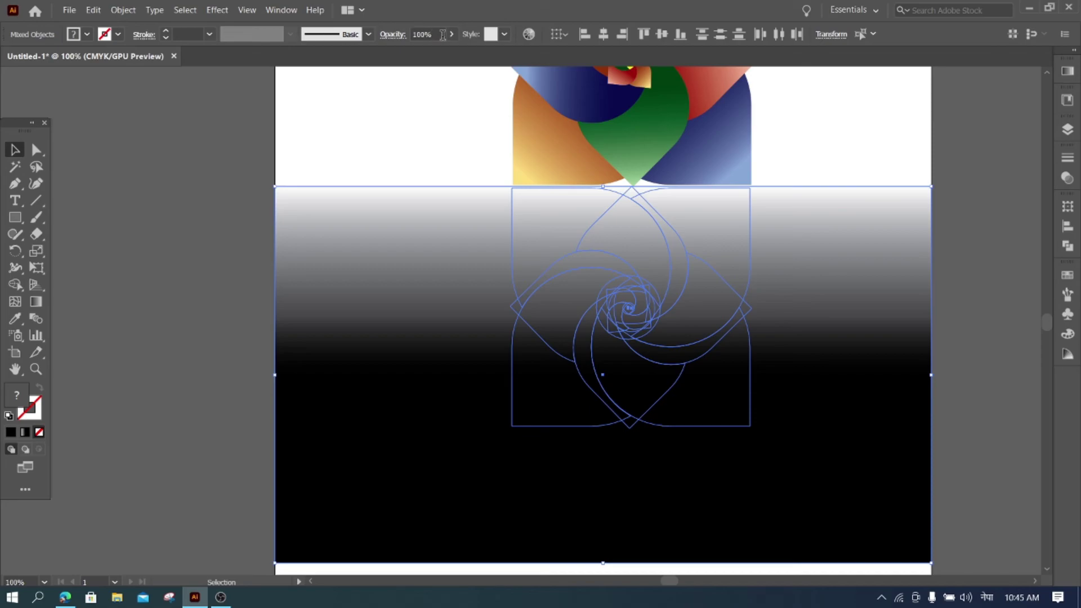
Make an opacity mask from the gradient rectangle over the mirrored flower, then deselect.
click(385, 34)
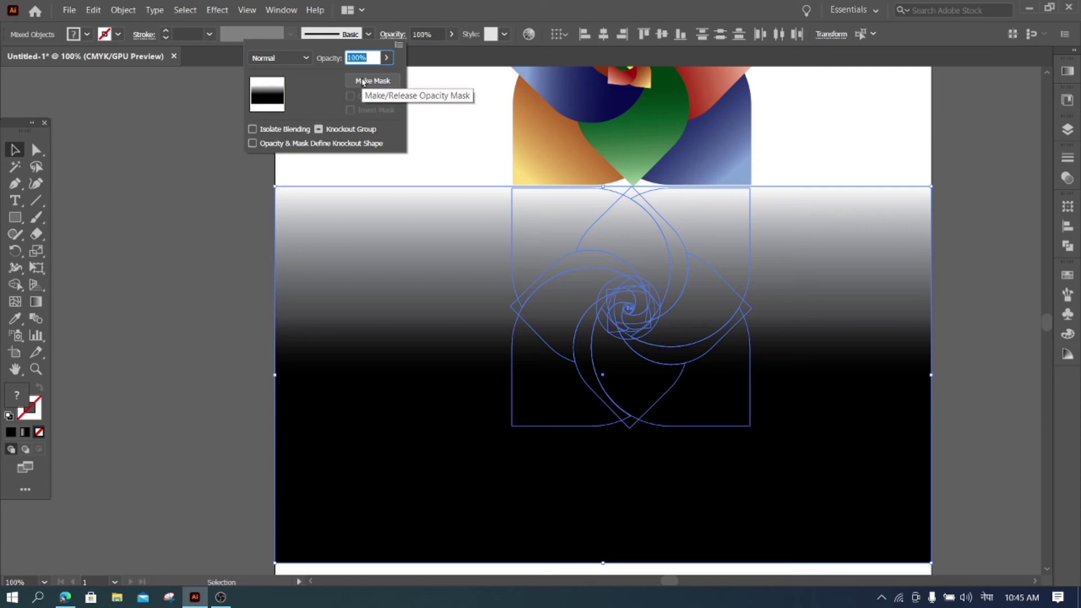
click(363, 81)
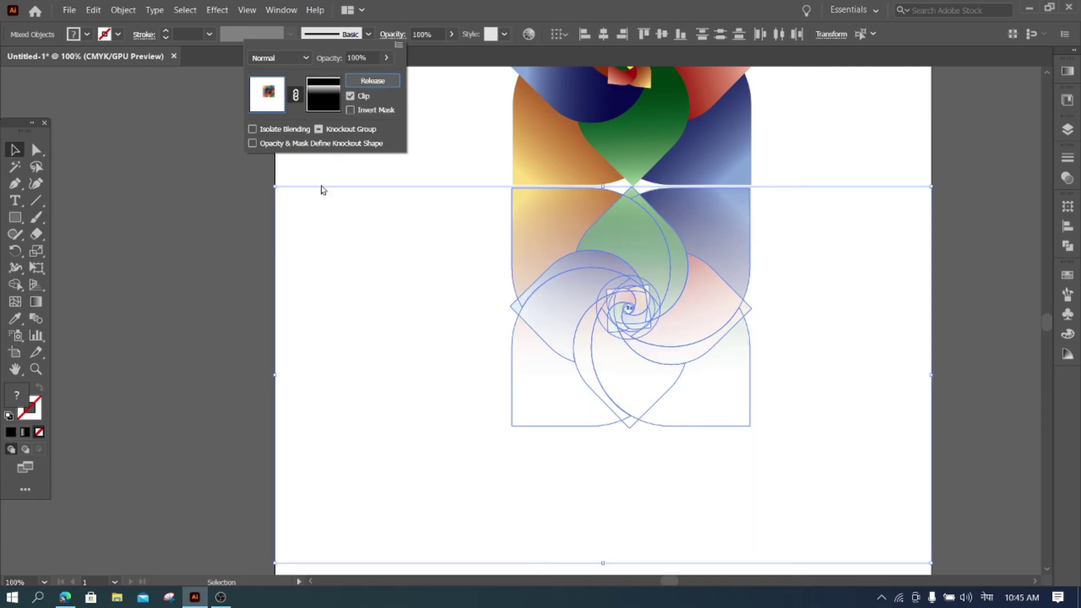
click(212, 297)
click(205, 294)
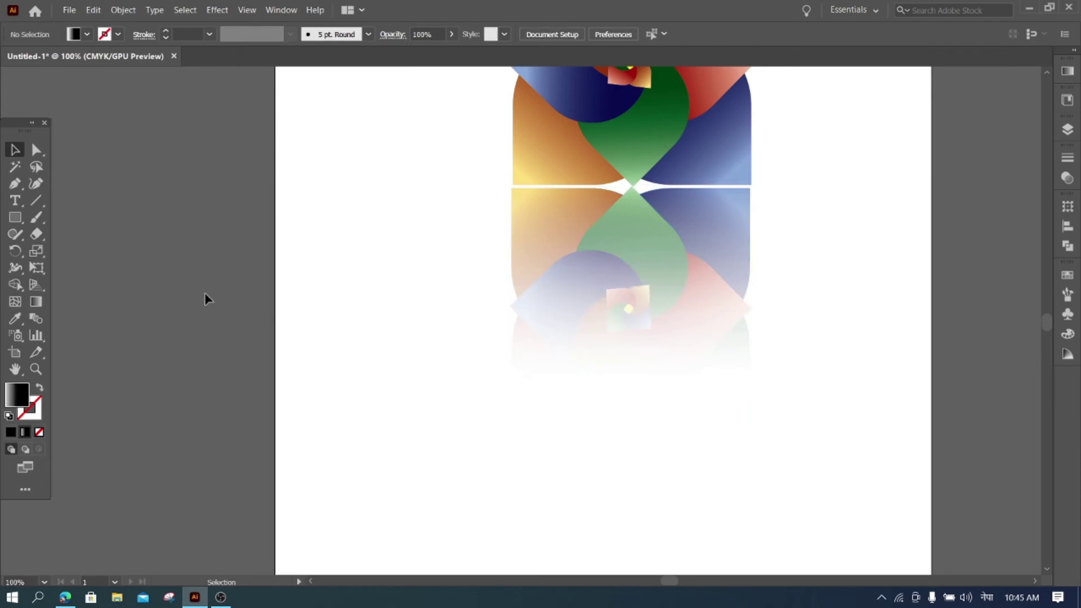
Review the faded reflection and recheck the Transparency options.
scroll(543, 340, up, 3)
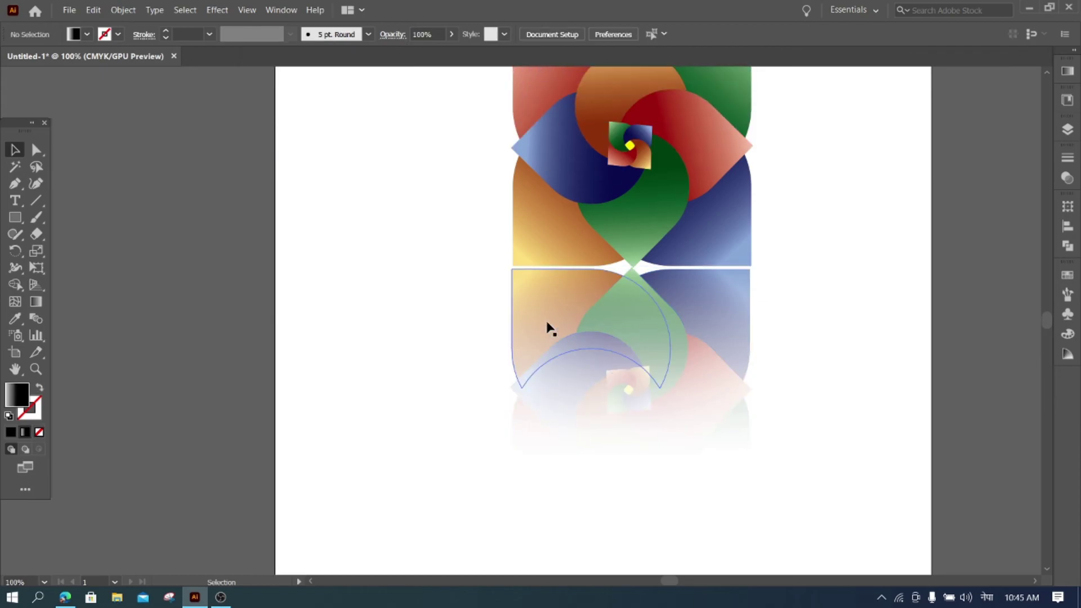
scroll(549, 328, up, 1)
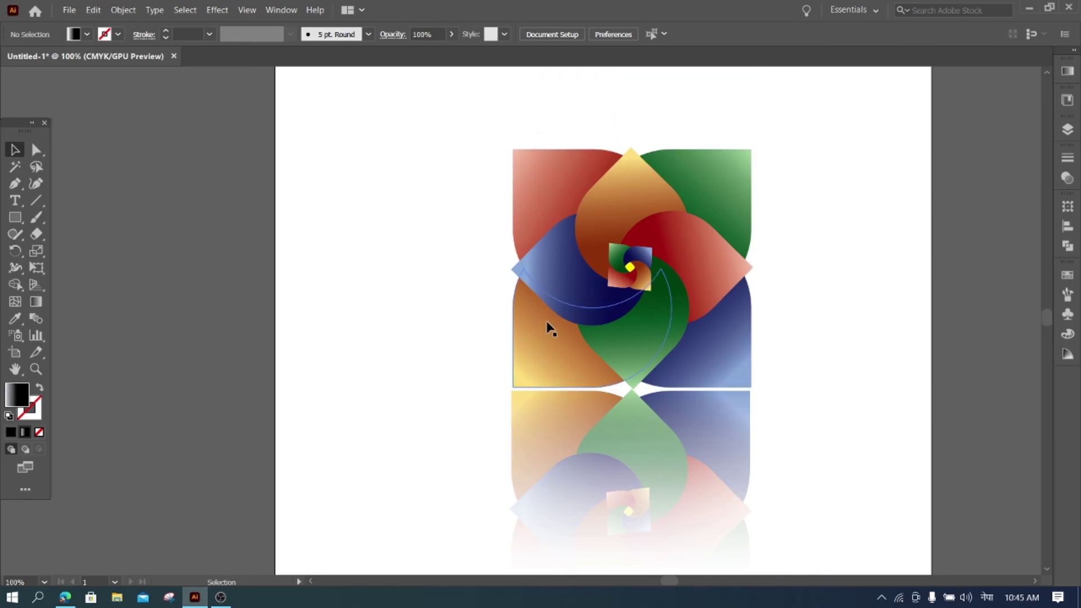
scroll(549, 328, down, 1)
scroll(549, 328, up, 1)
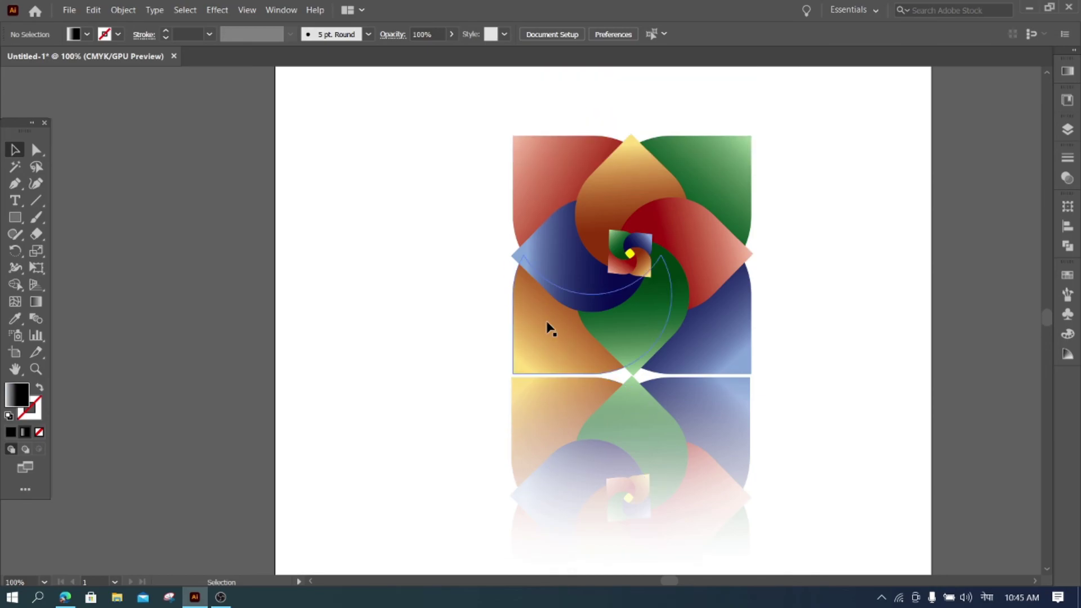
scroll(547, 323, up, 1)
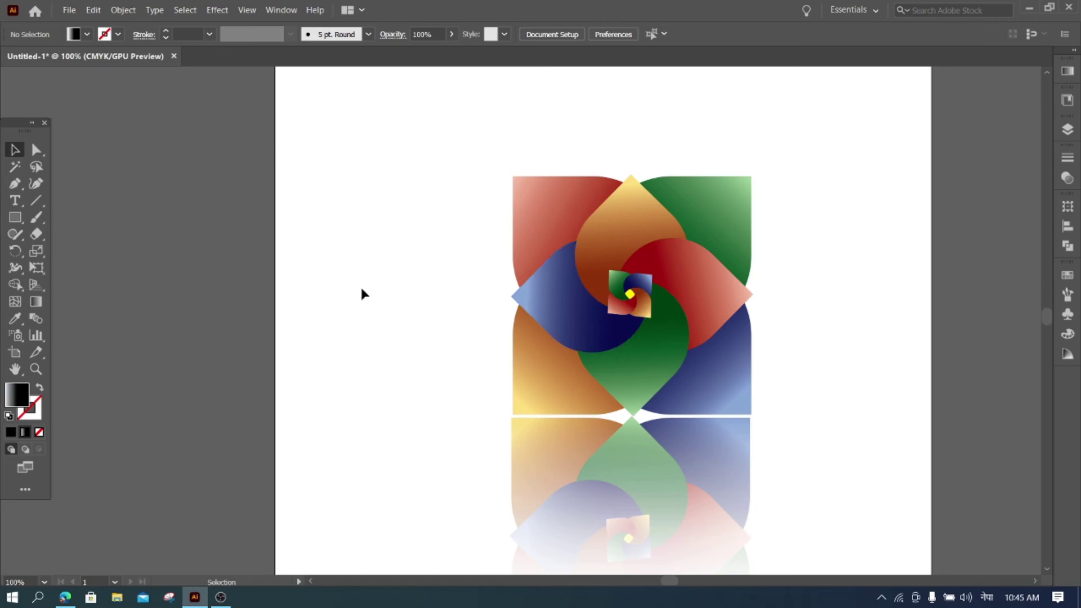
scroll(535, 259, down, 2)
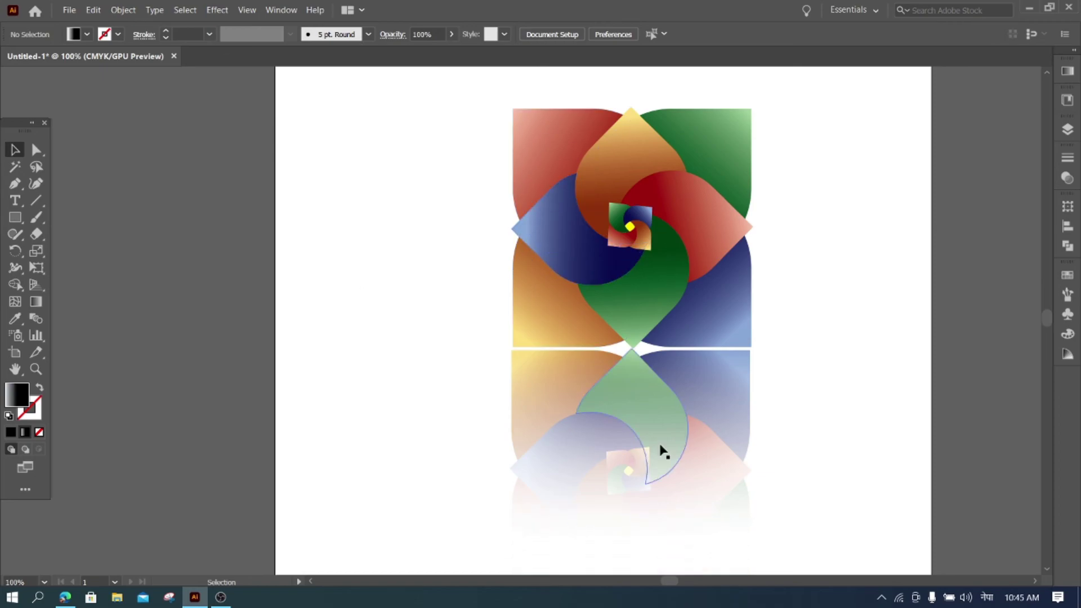
click(393, 34)
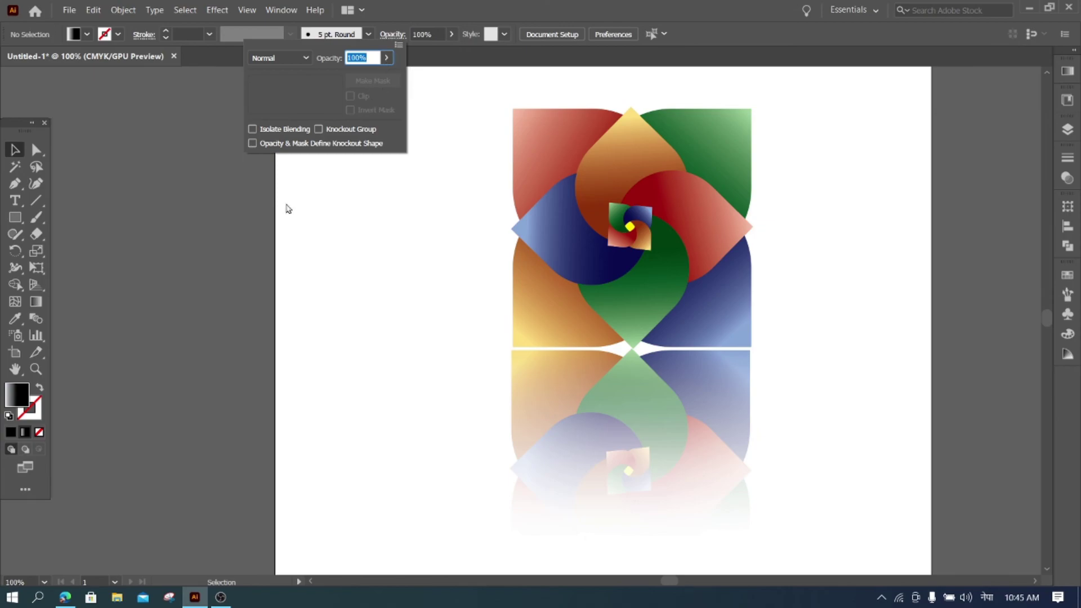
click(256, 234)
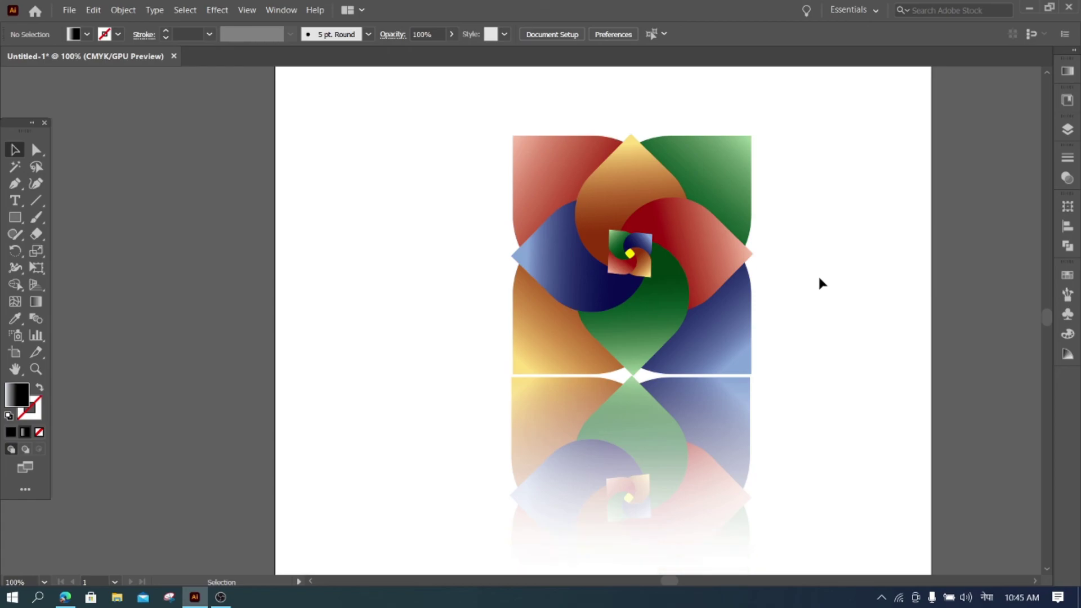
Undo the opacity mask from the context menu and take the rectangle into Gradient tool editing.
right_click(571, 225)
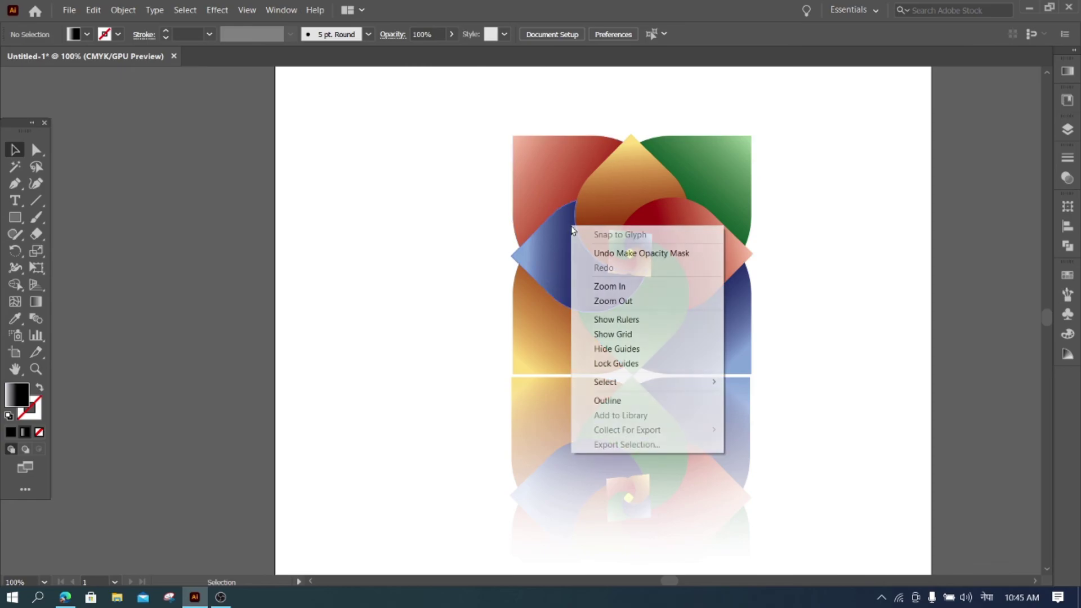
click(682, 254)
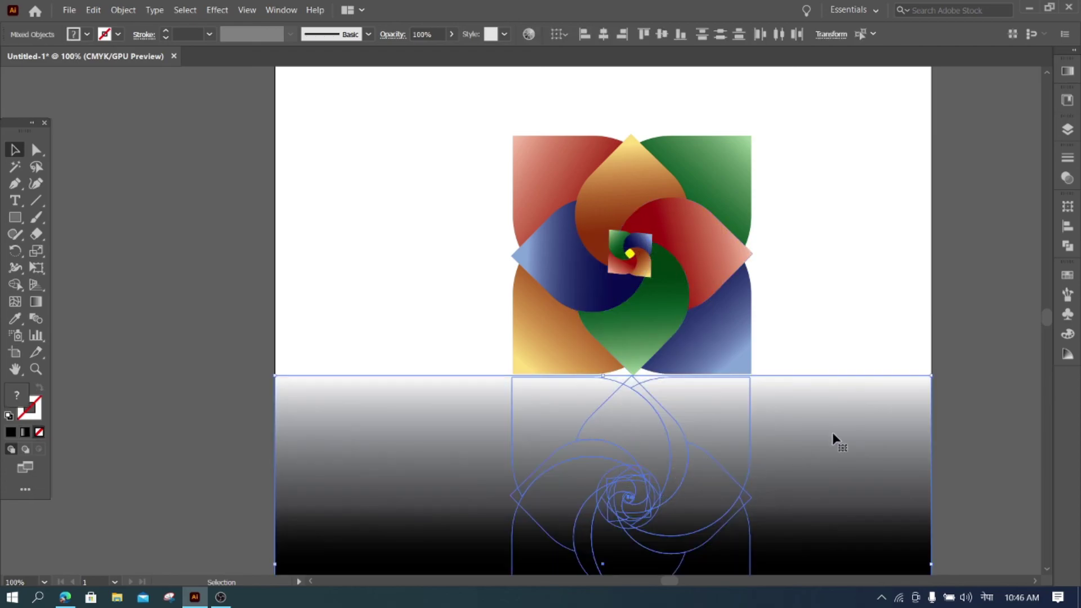
scroll(823, 405, down, 2)
scroll(210, 214, down, 2)
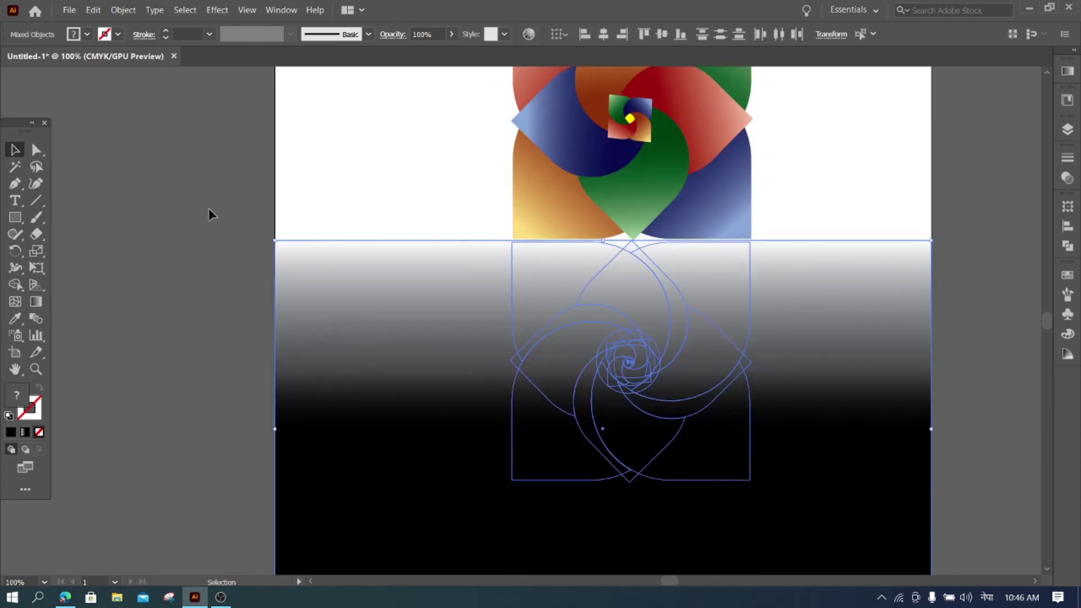
click(210, 214)
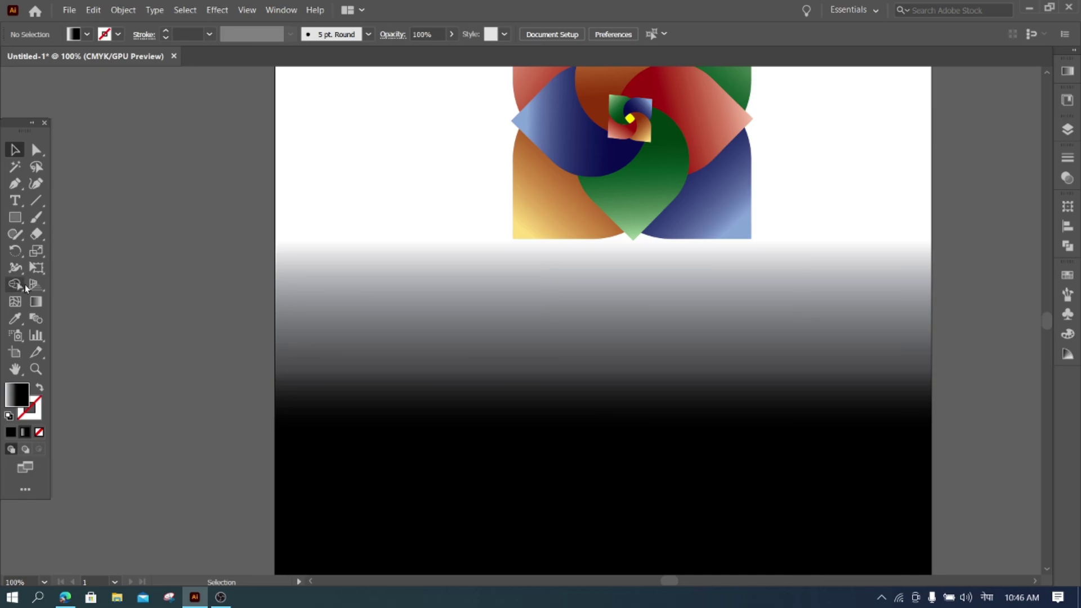
click(35, 300)
Set the rectangle's gradient angle to -90° and adjust the black stop and midpoint.
click(578, 376)
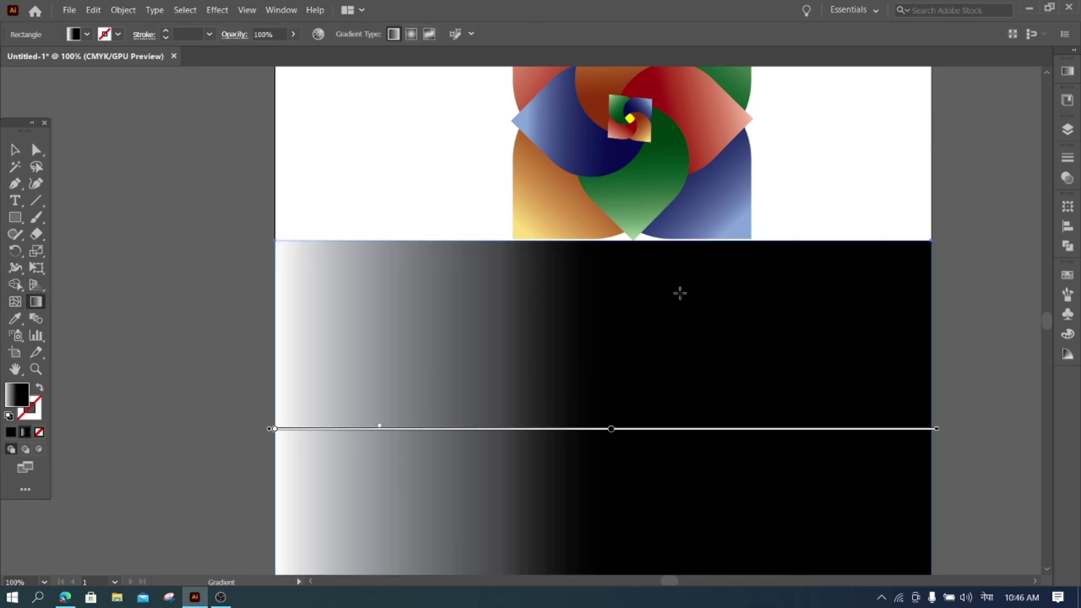
click(1067, 71)
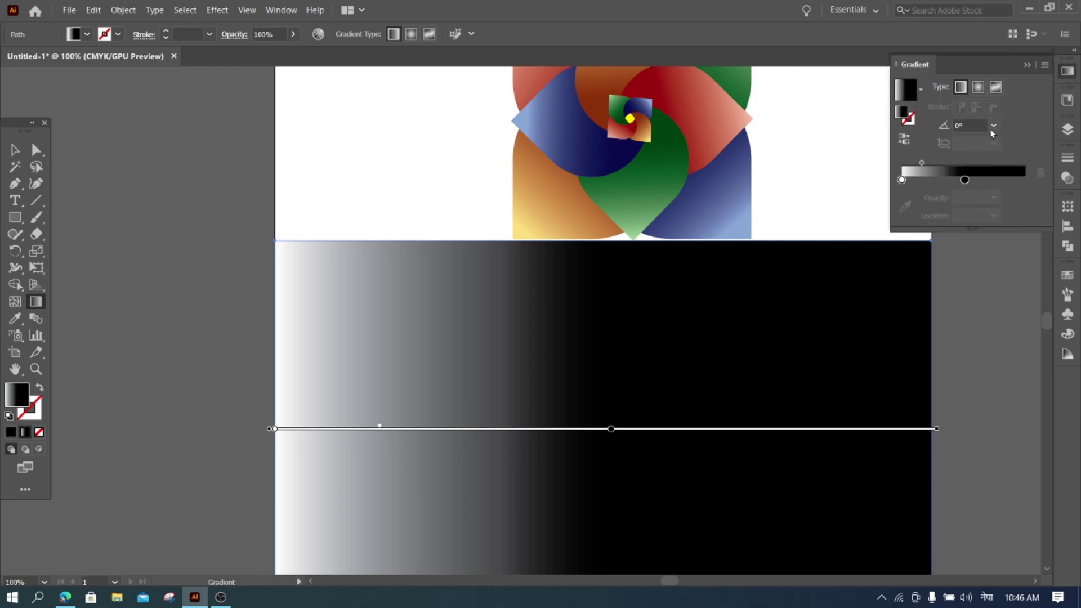
click(993, 126)
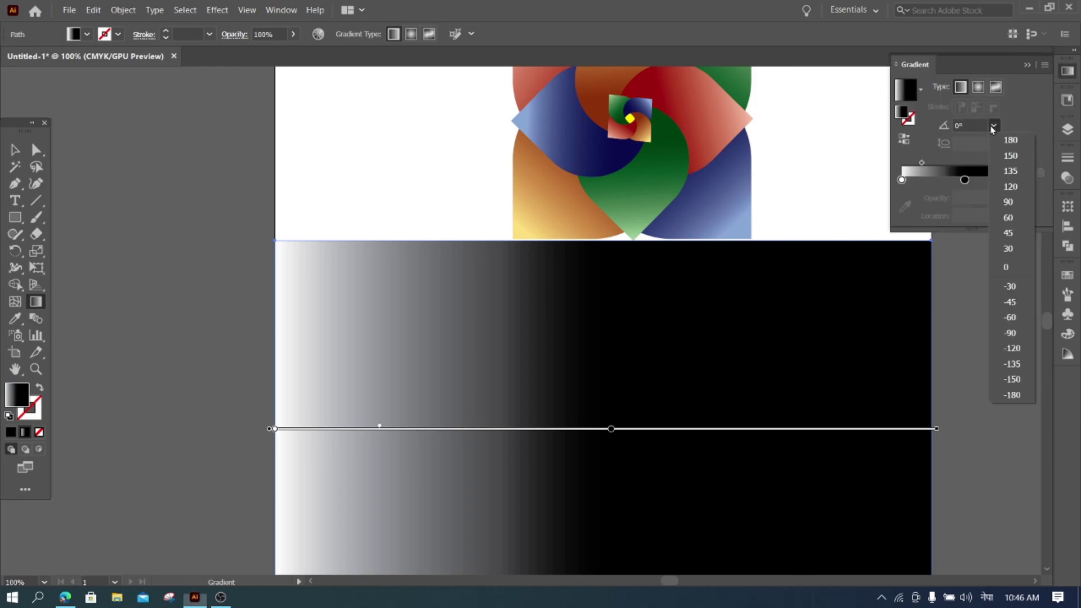
click(1028, 332)
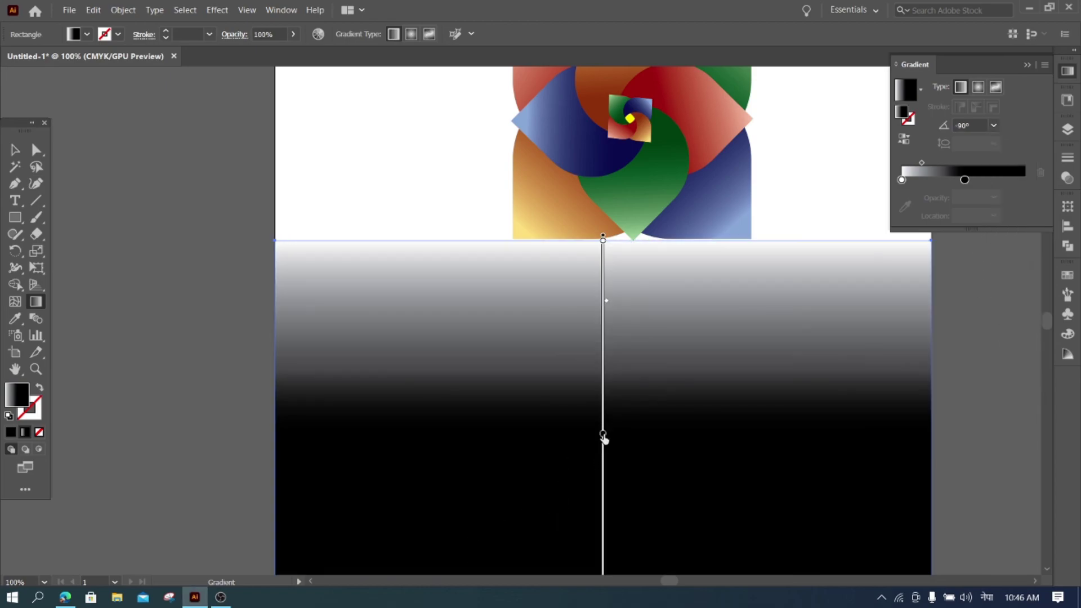
drag(603, 434, 603, 381)
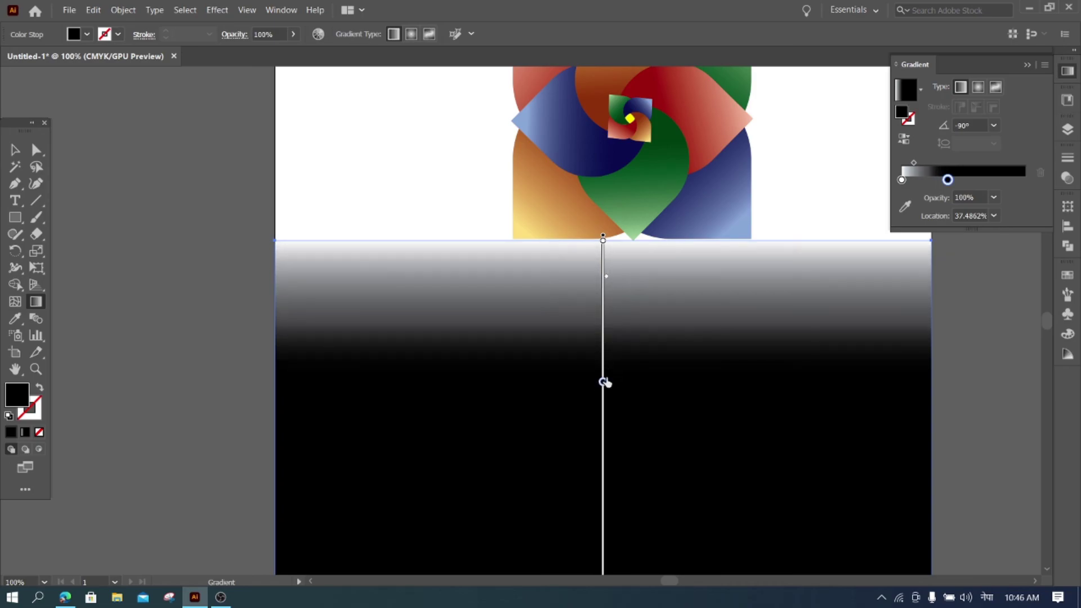
drag(603, 382, 603, 394)
drag(607, 262, 609, 268)
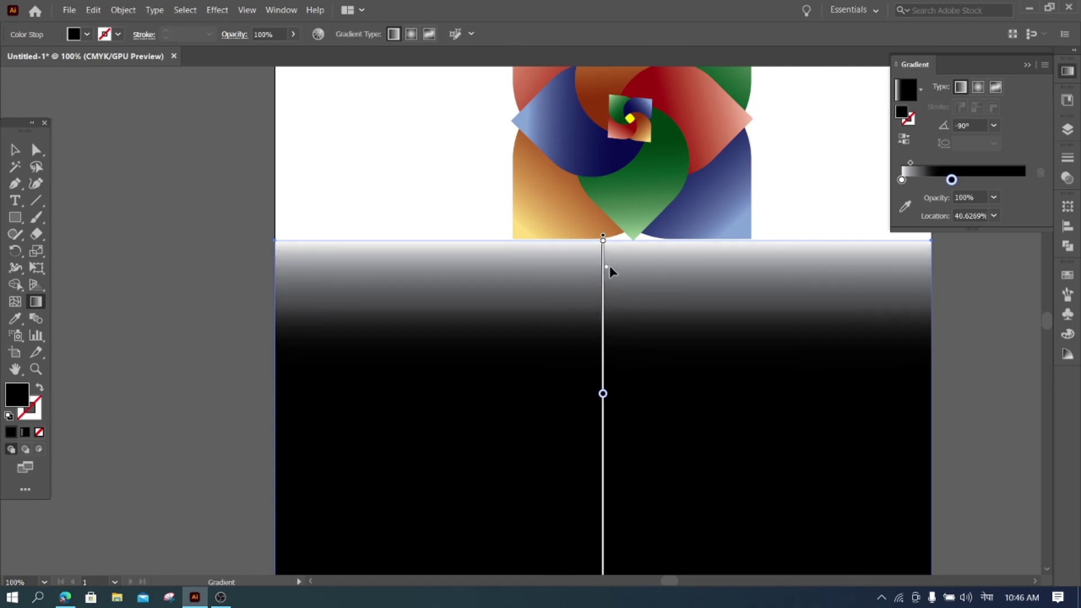
click(603, 240)
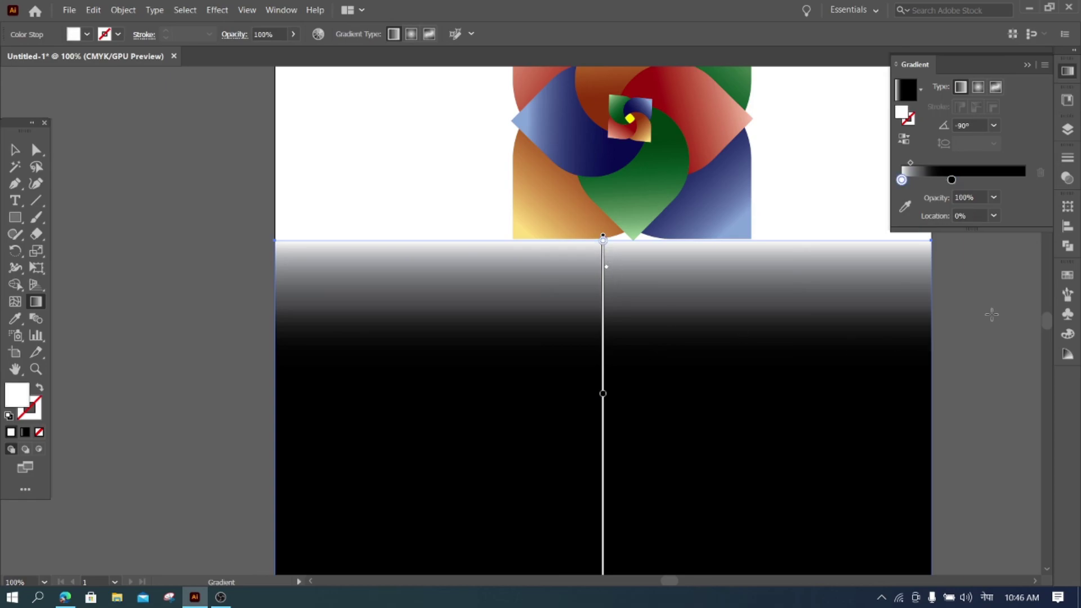
Redraw the gradient top-to-bottom, then fine-tune the black stop, midpoint and white stop.
drag(992, 309, 424, 345)
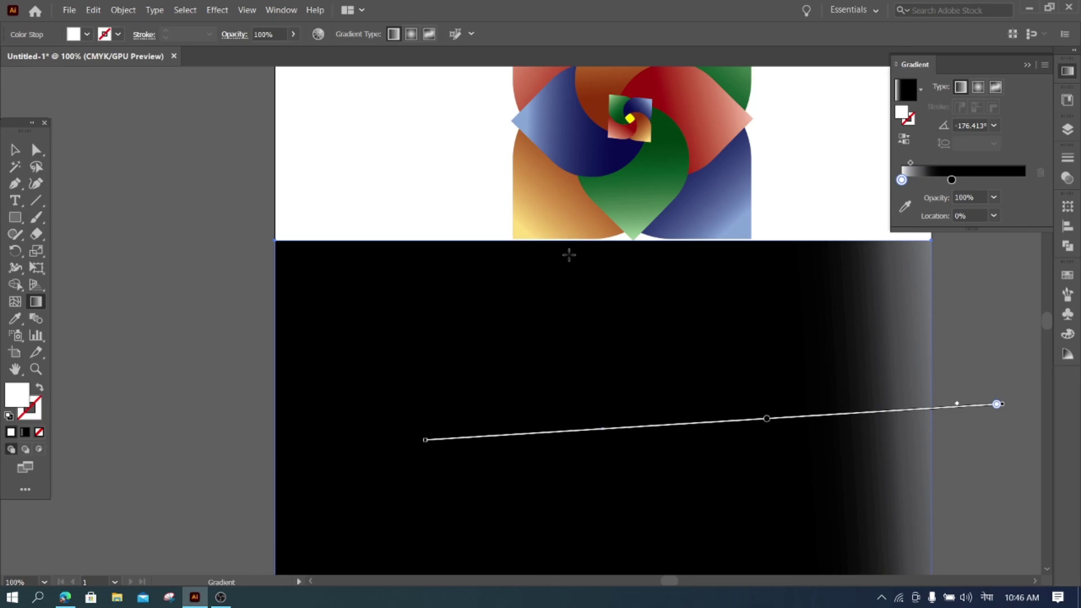
drag(602, 224, 566, 336)
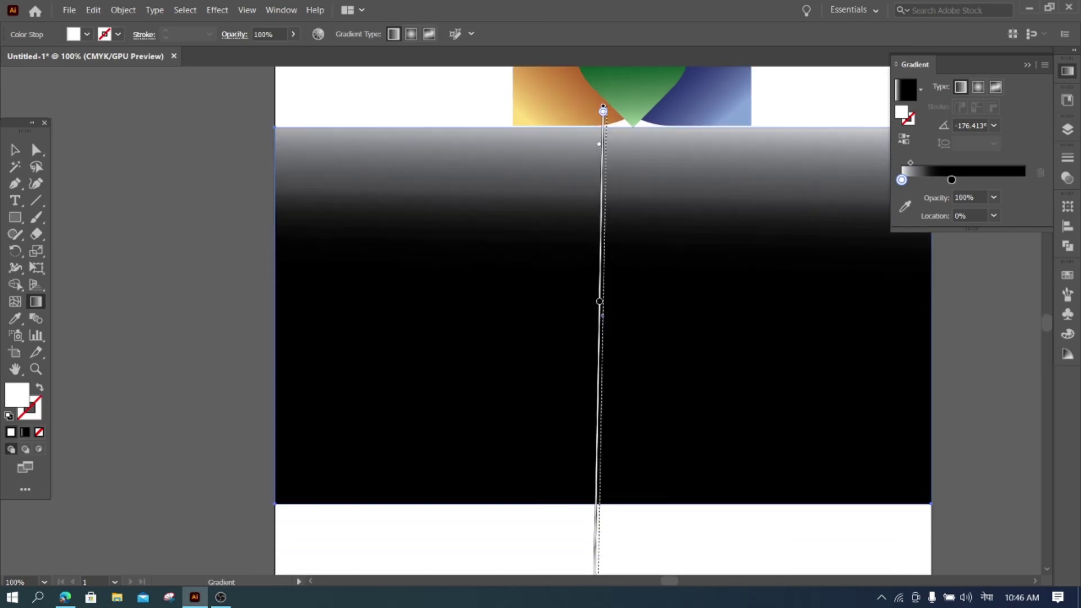
drag(566, 337, 599, 415)
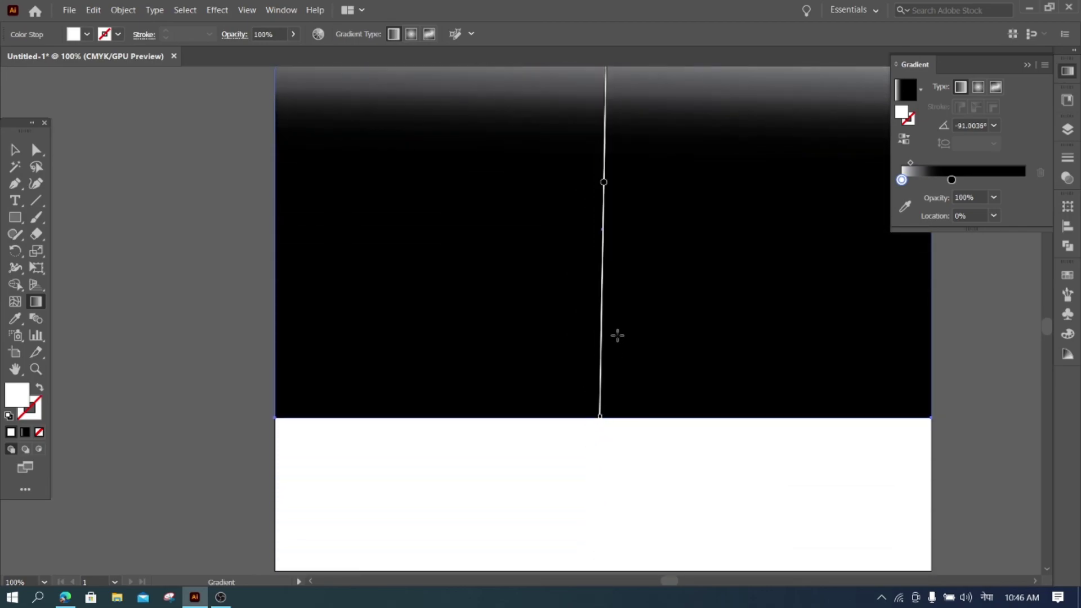
scroll(617, 335, up, 2)
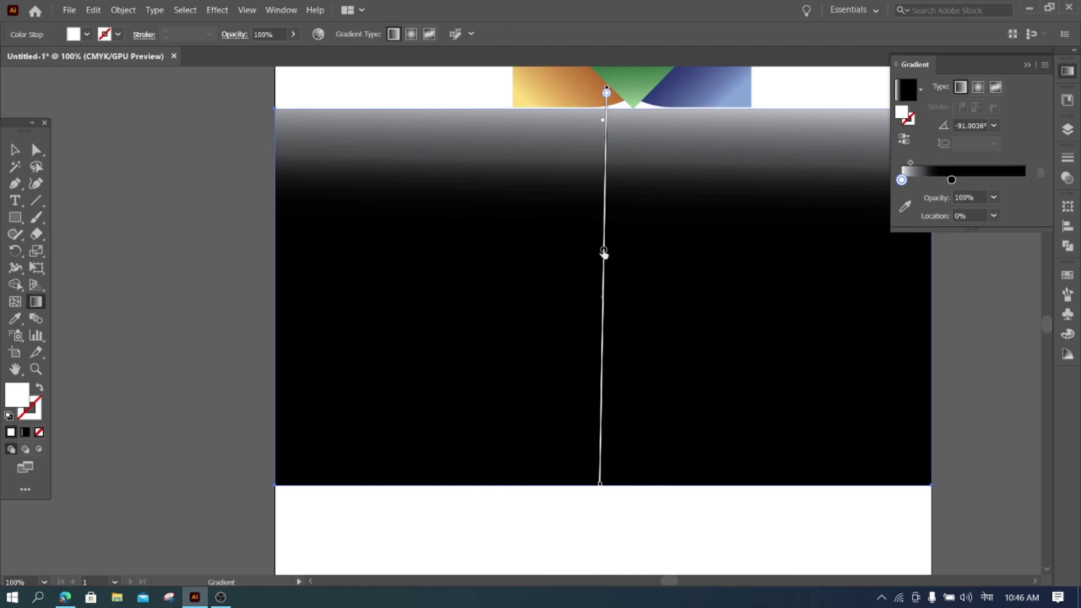
drag(604, 251, 601, 366)
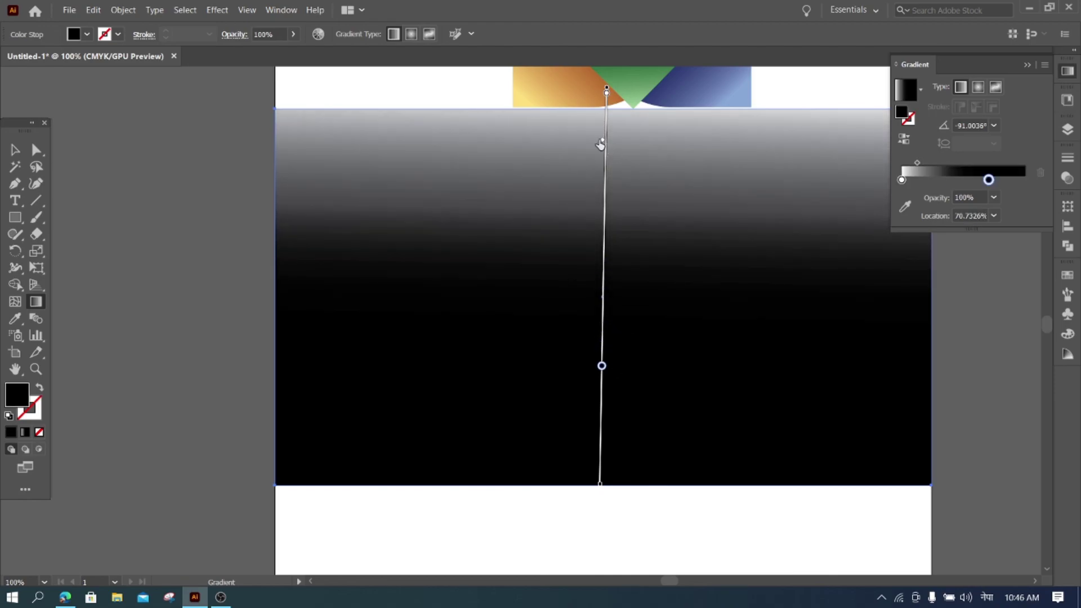
drag(604, 144, 592, 134)
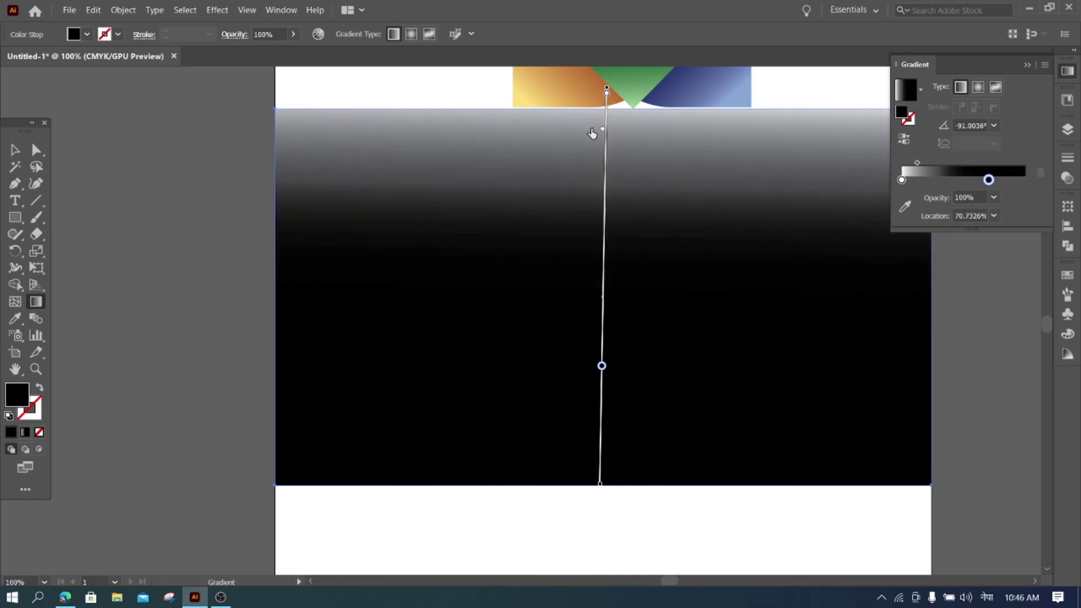
drag(606, 93, 606, 106)
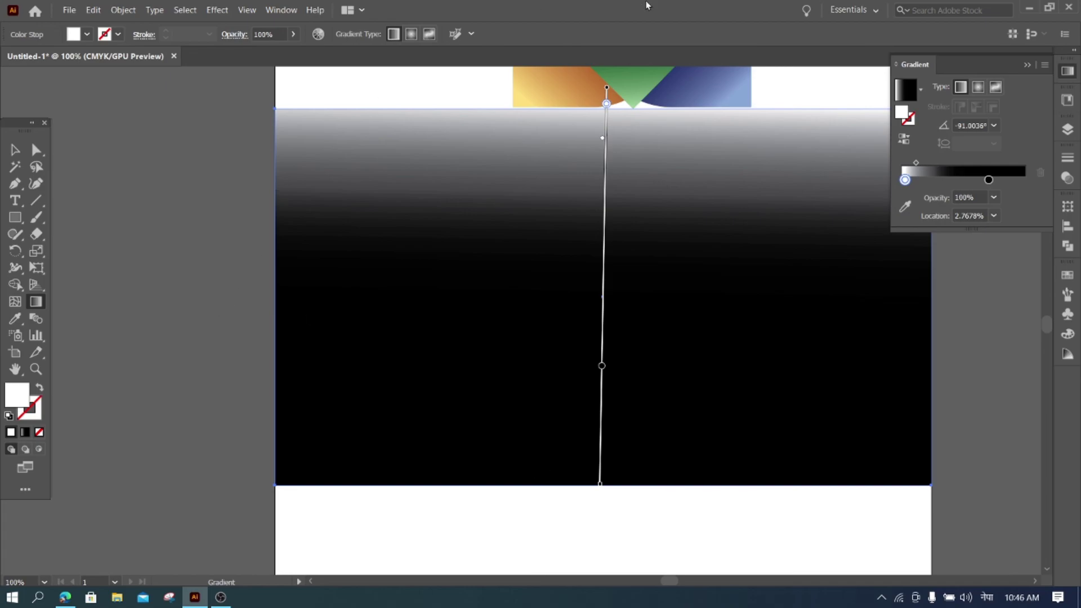
click(15, 148)
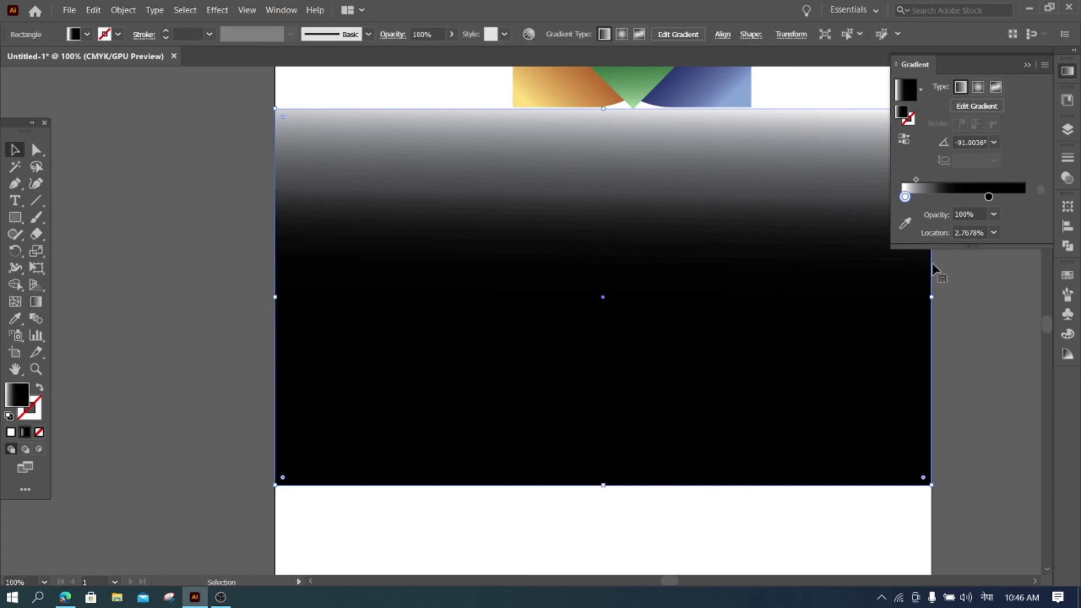
Select the gradient rectangle with the reflected flower and apply Make Mask in Transparency.
click(1029, 65)
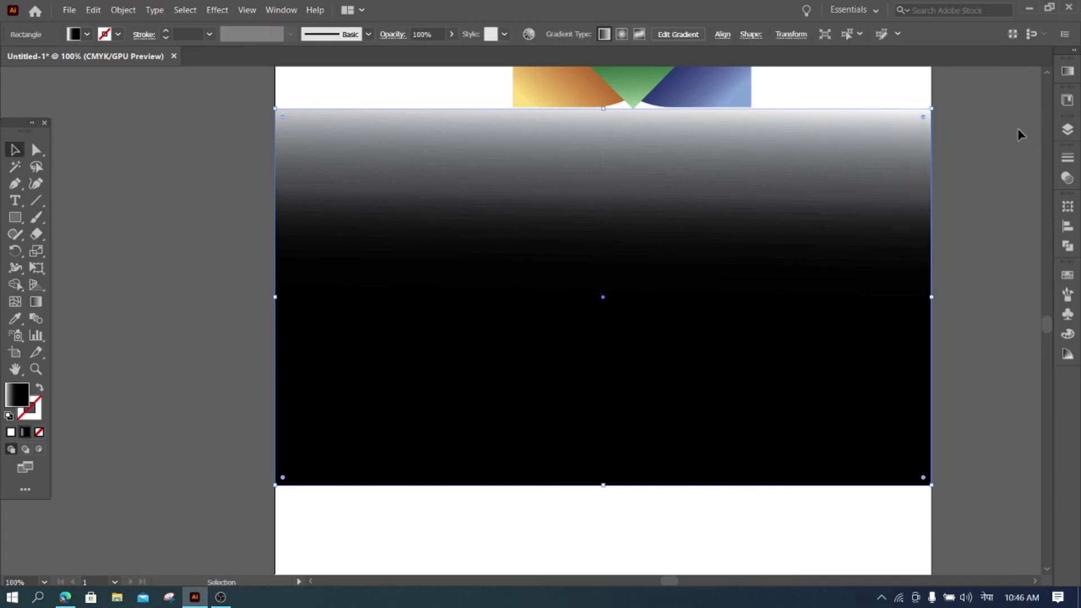
drag(957, 189, 438, 332)
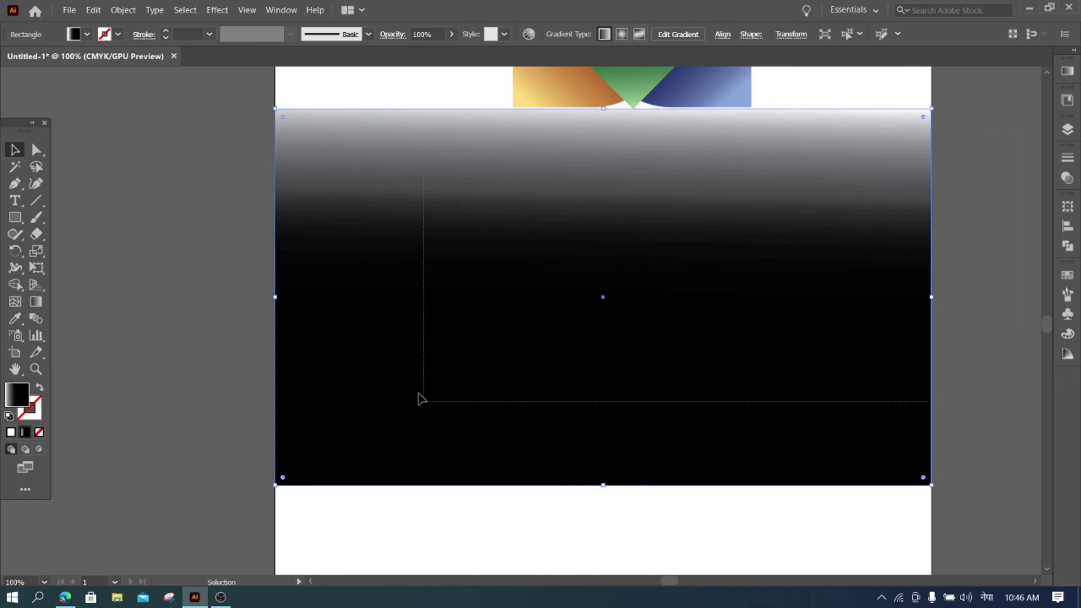
click(394, 36)
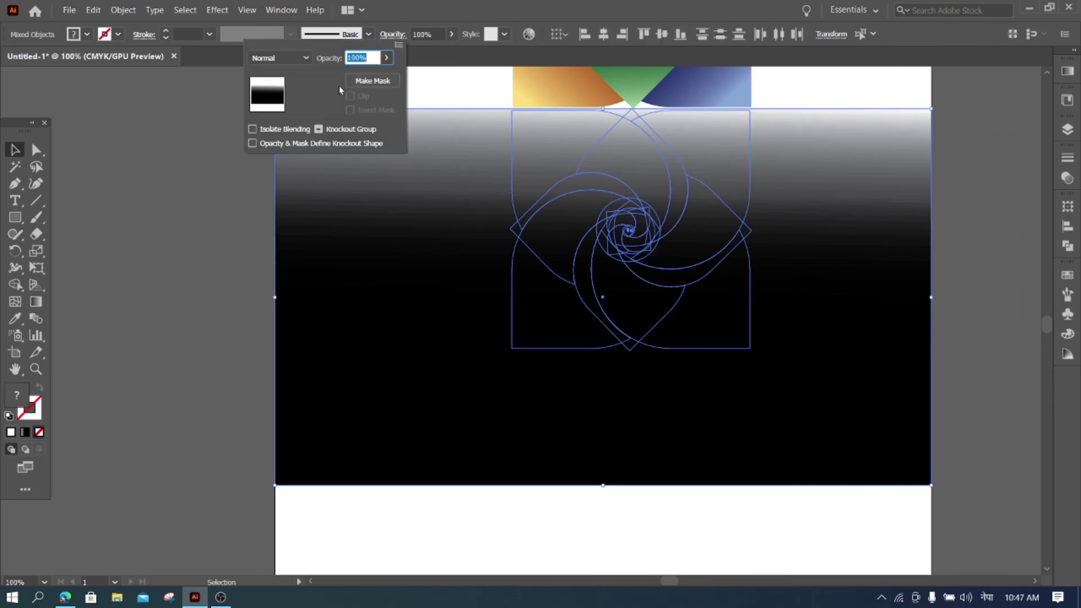
click(372, 81)
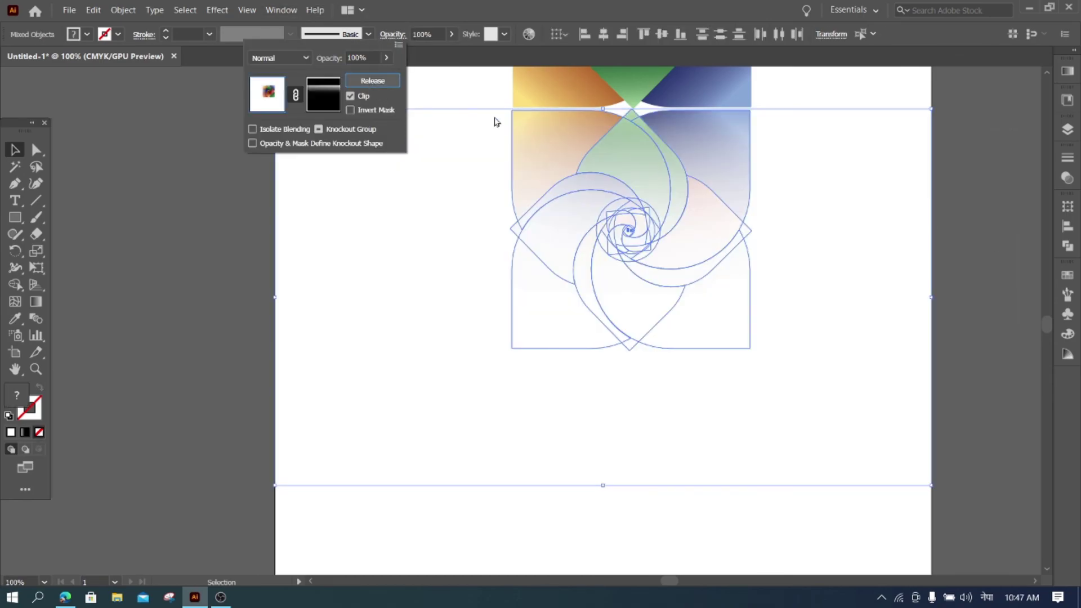
click(997, 267)
scroll(978, 227, up, 2)
scroll(977, 228, up, 3)
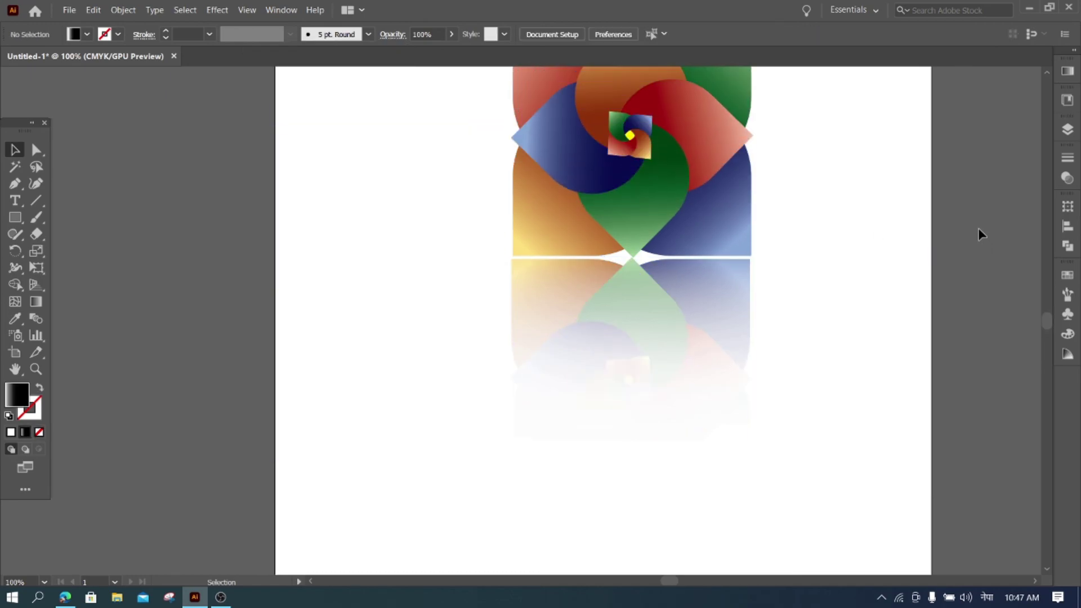
scroll(978, 228, up, 3)
scroll(978, 228, up, 1)
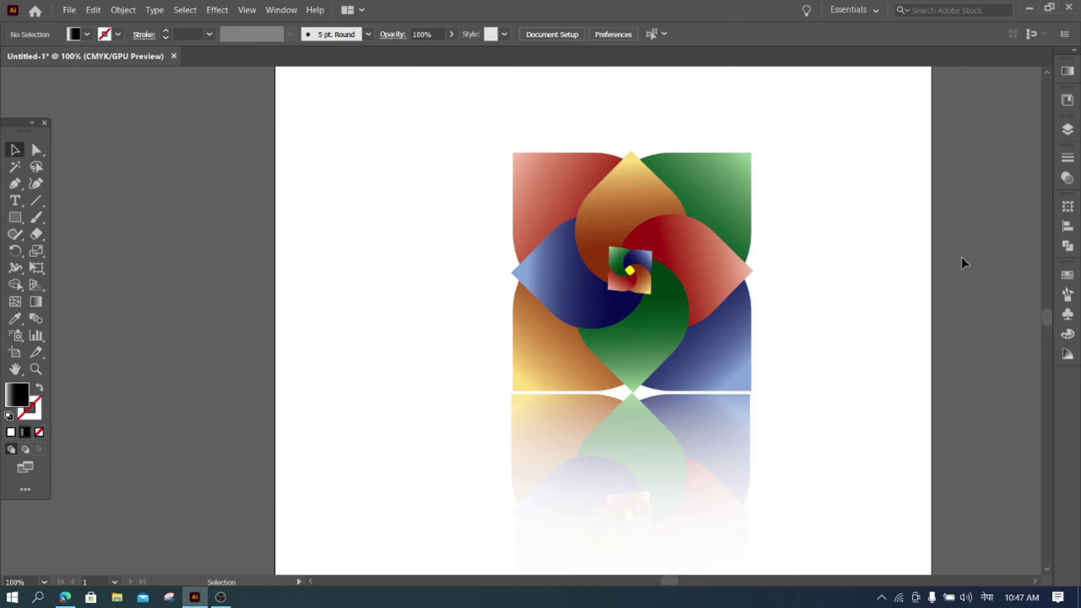